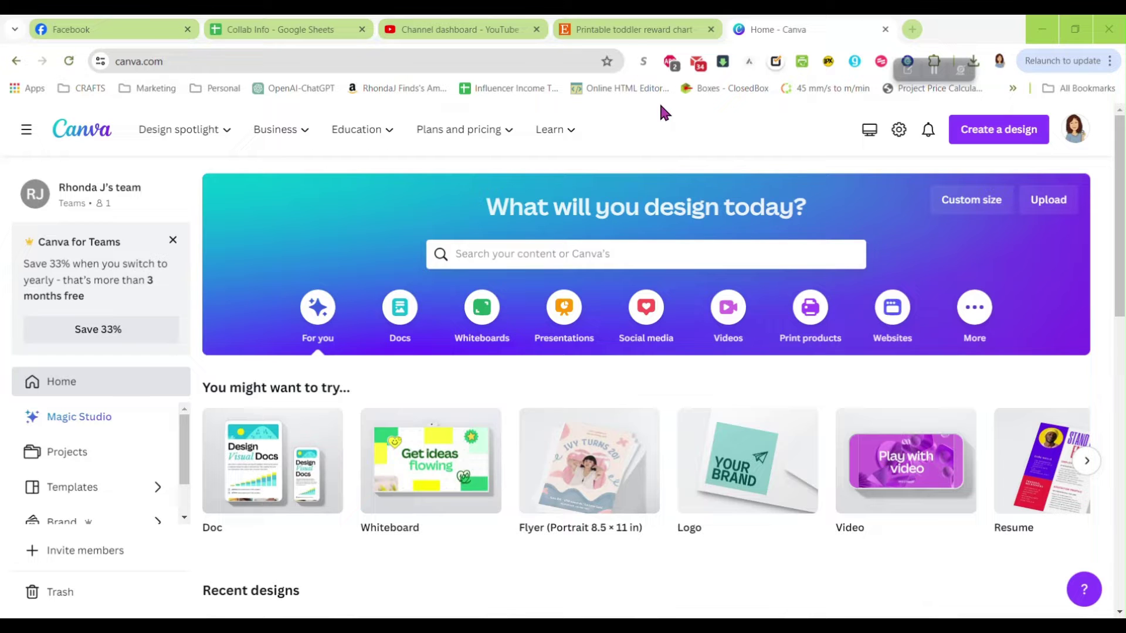
- Close the Listing report panel and the Alura overlay on the Etsy reward chart results
click(605, 32)
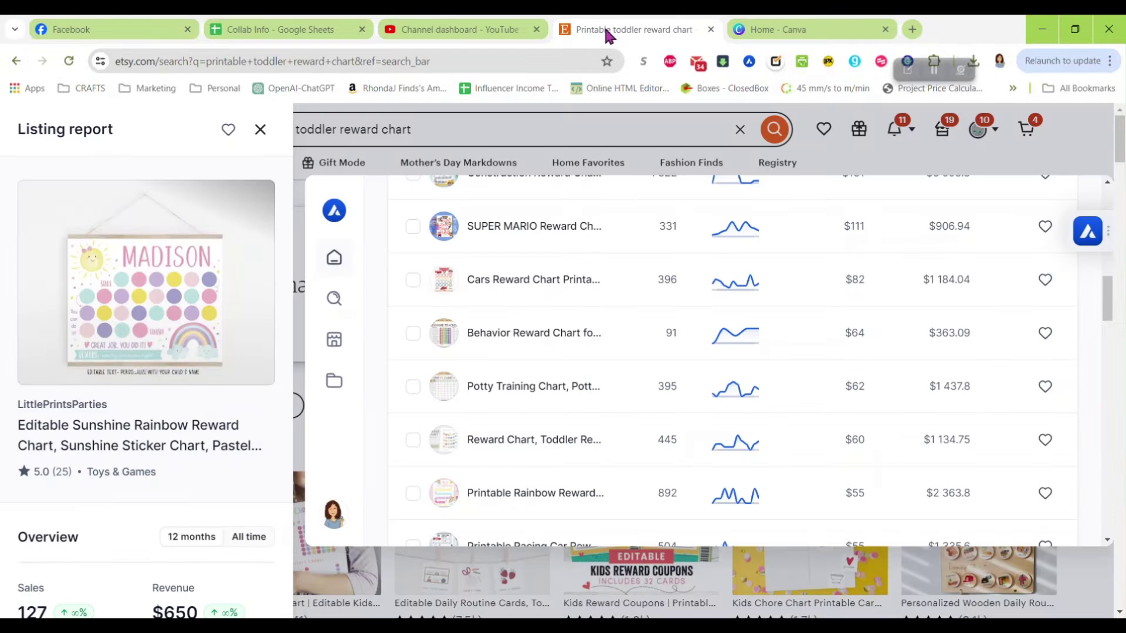
click(1089, 139)
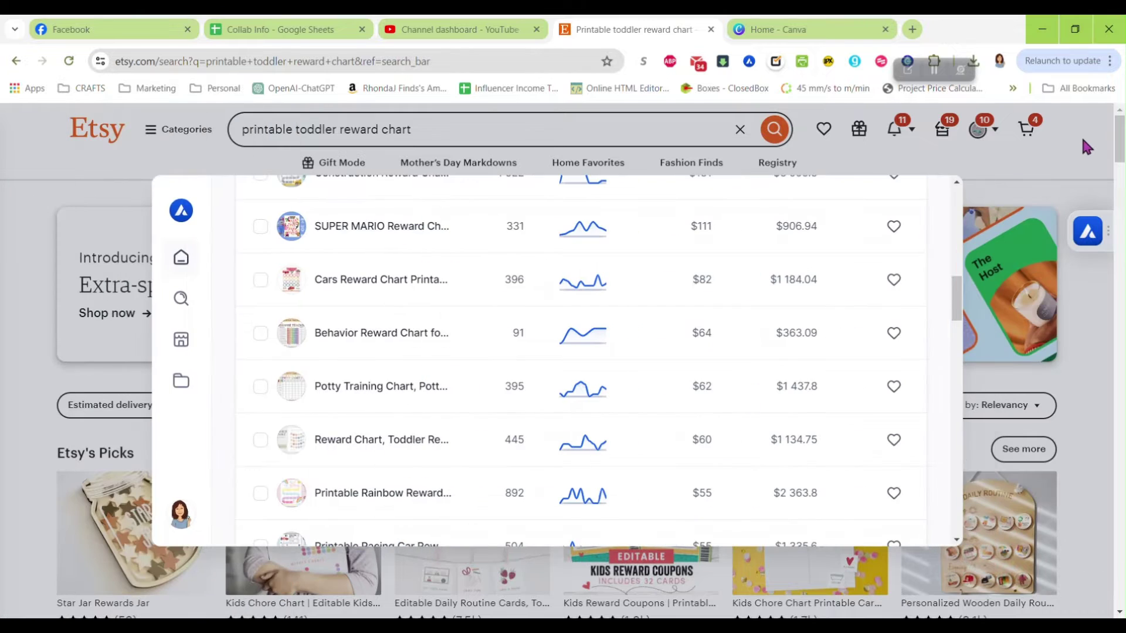
click(1011, 165)
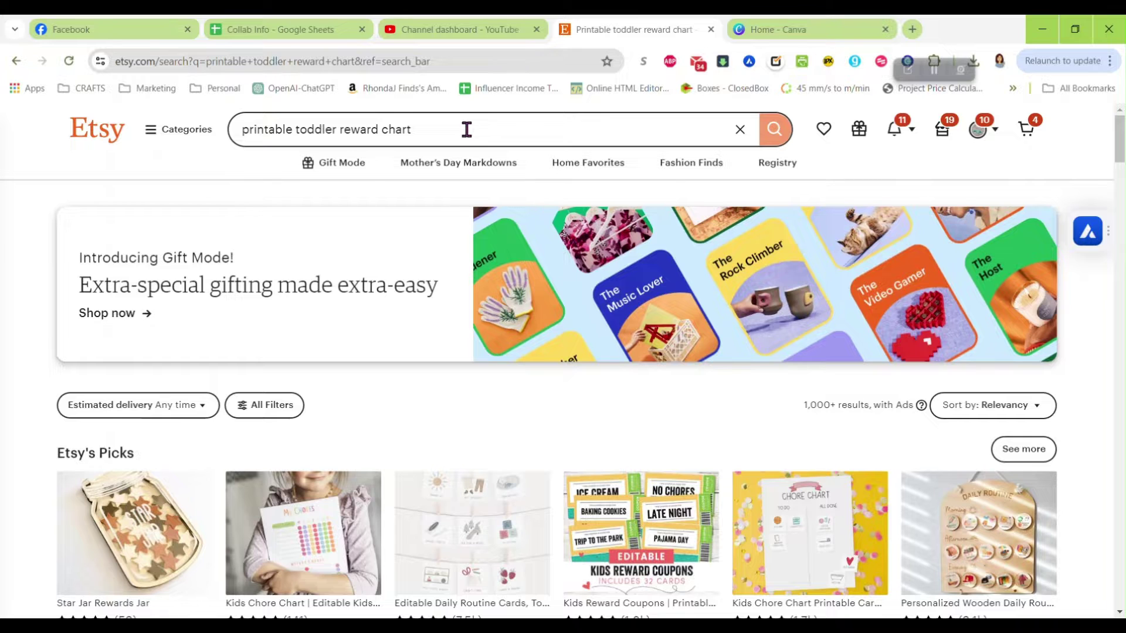
- Scroll down through the printable toddler reward chart listings
scroll(537, 346, down, 8)
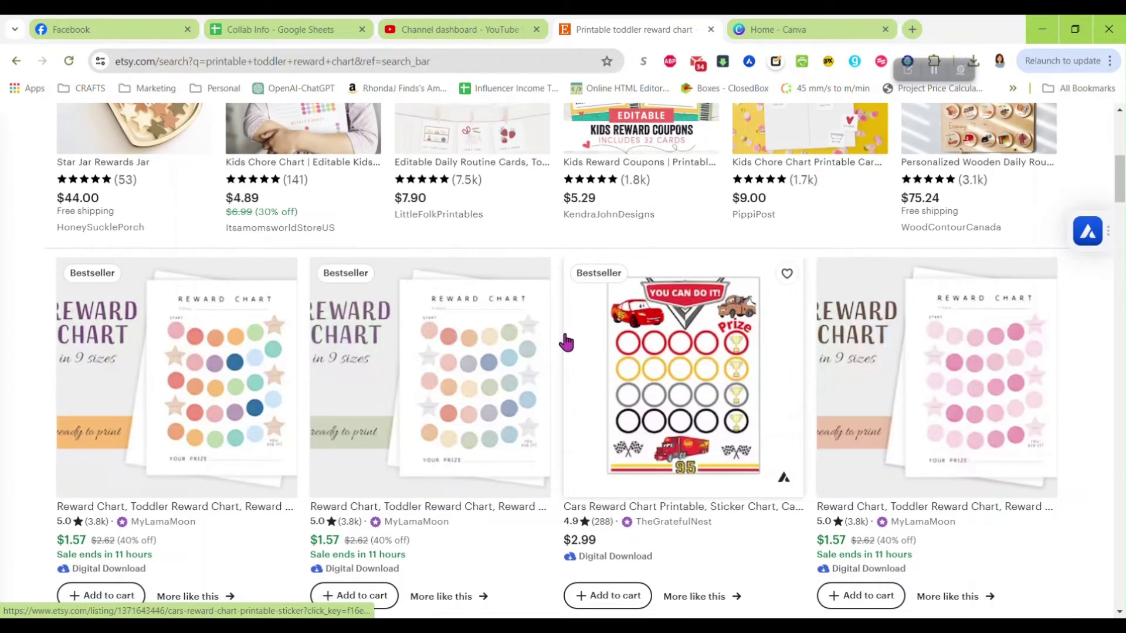
scroll(566, 342, down, 5)
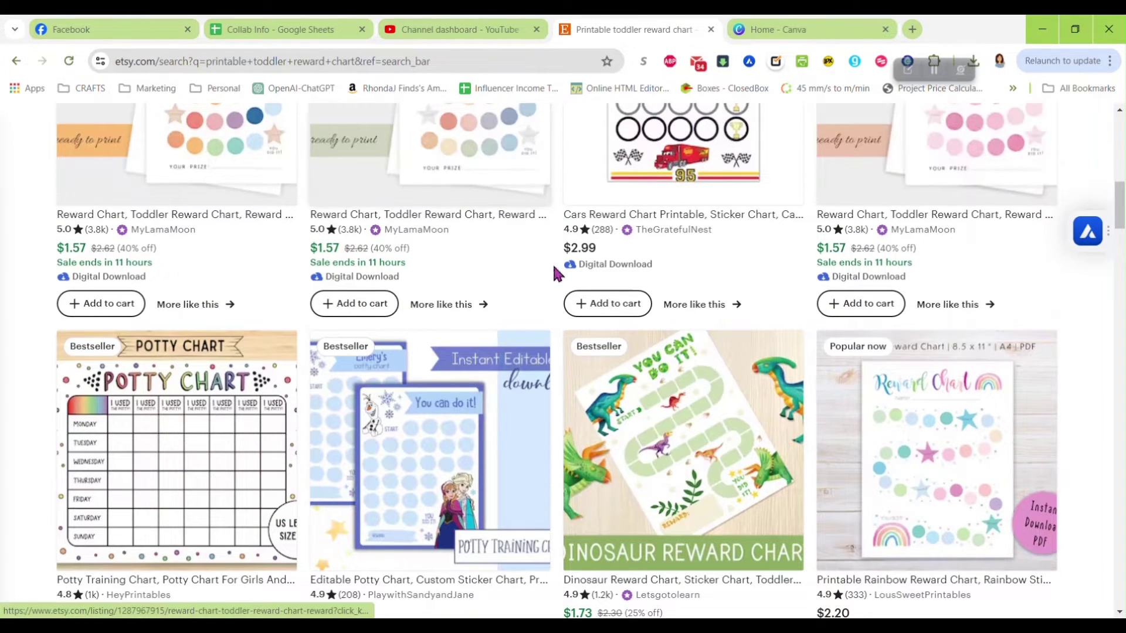
scroll(35, 284, down, 3)
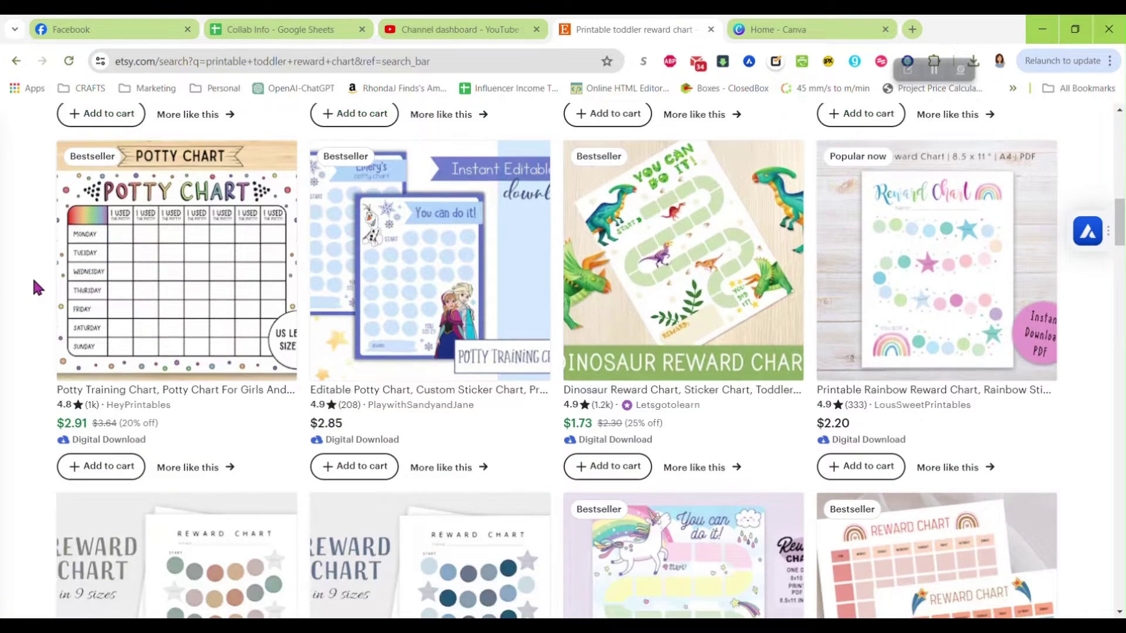
scroll(32, 275, down, 4)
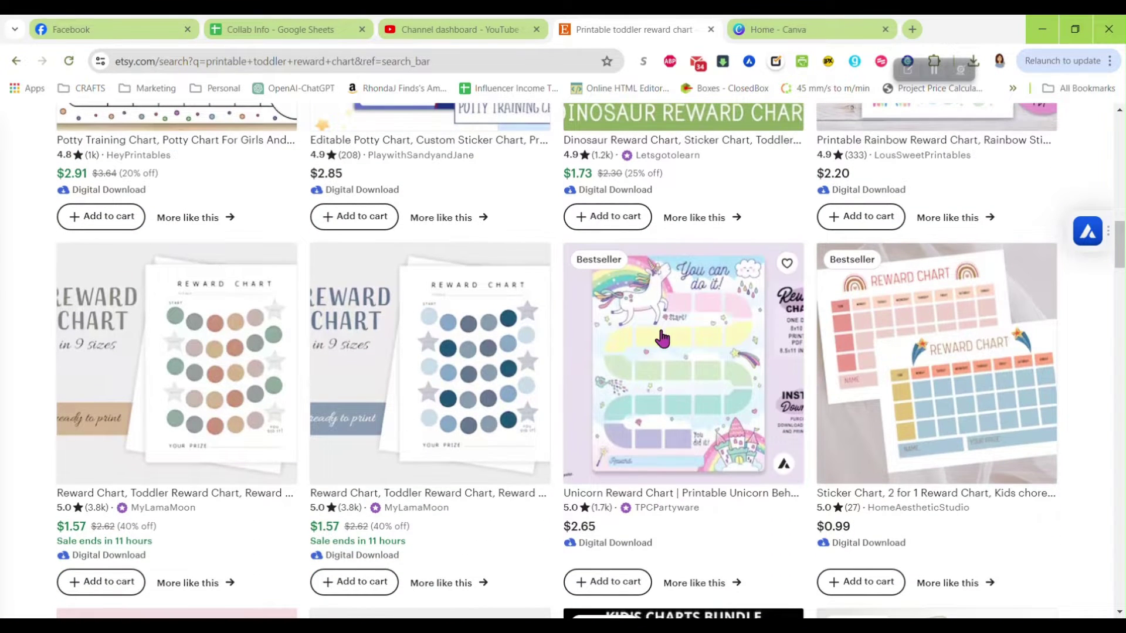
scroll(555, 301, down, 4)
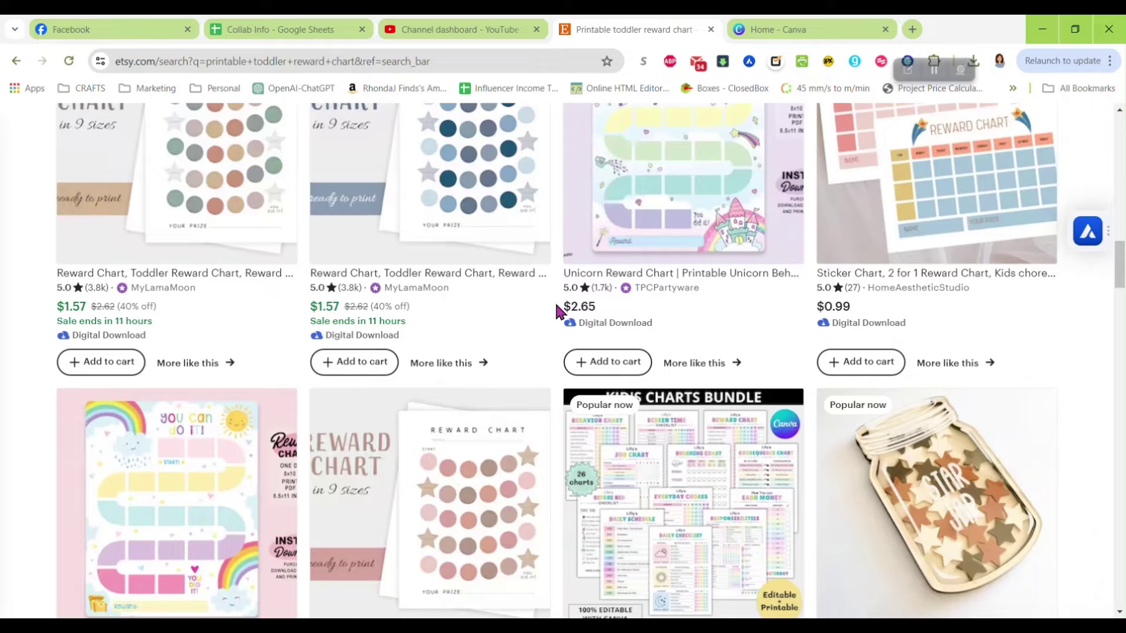
scroll(555, 301, down, 8)
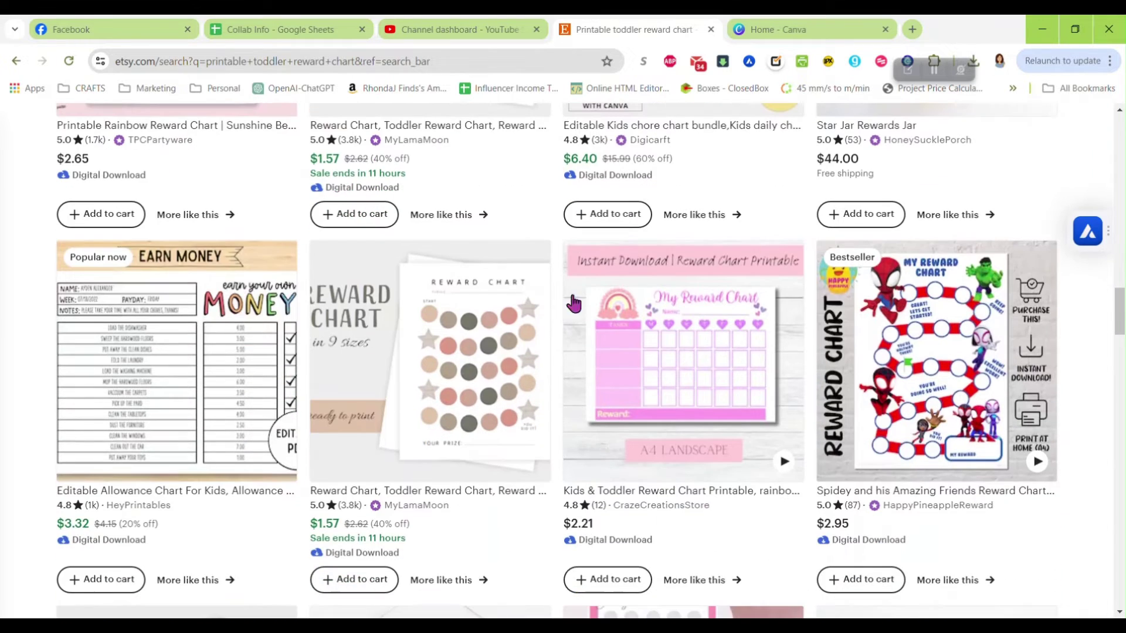
- Scroll Alura's Overview and Listings data for toddler reward charts, then close it and return to Canva Home
click(1086, 235)
scroll(621, 381, up, 3)
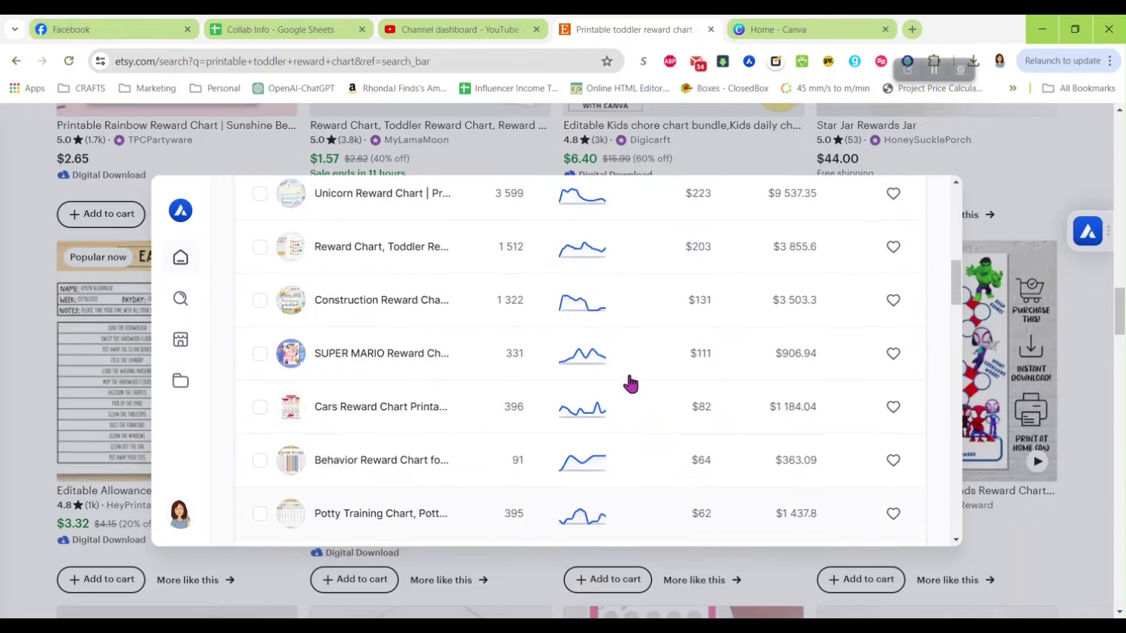
scroll(630, 384, up, 10)
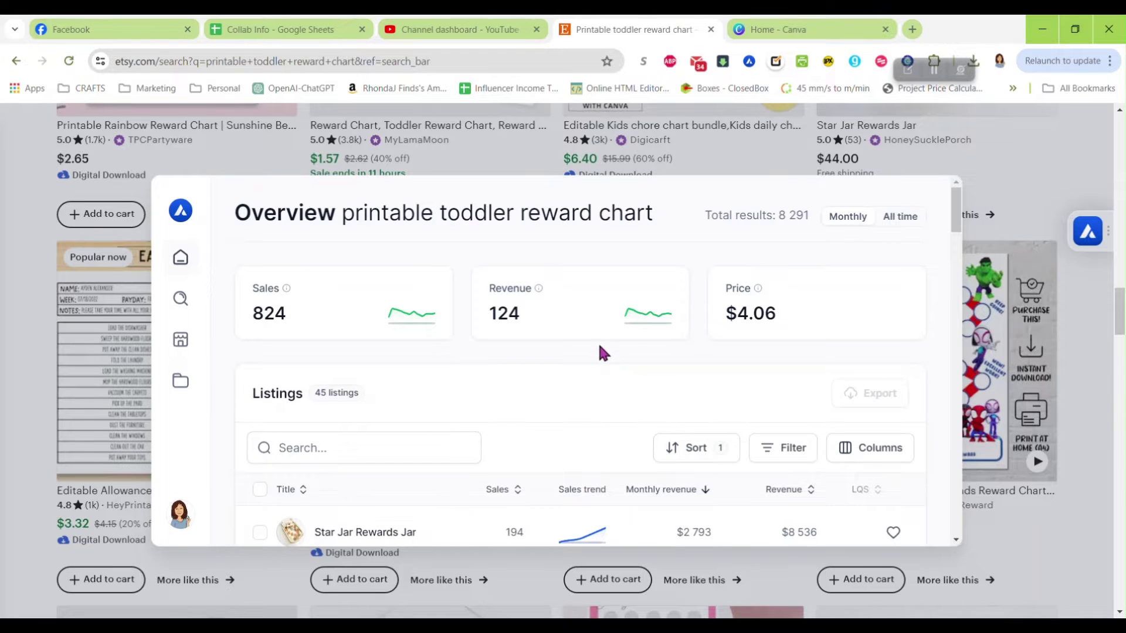
scroll(604, 352, down, 3)
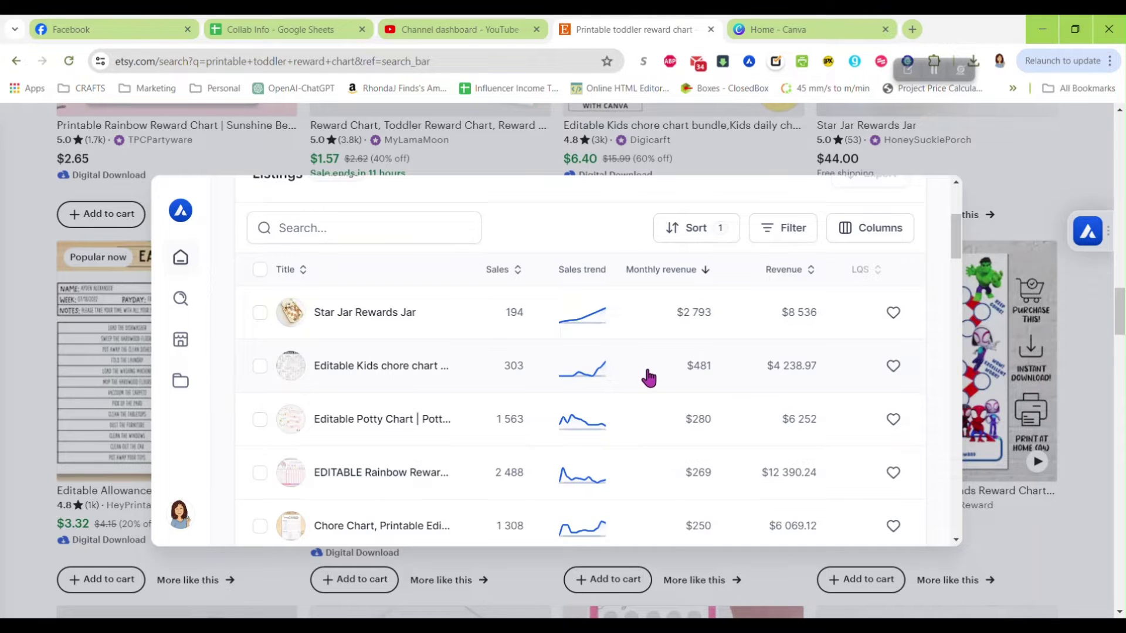
scroll(649, 378, down, 2)
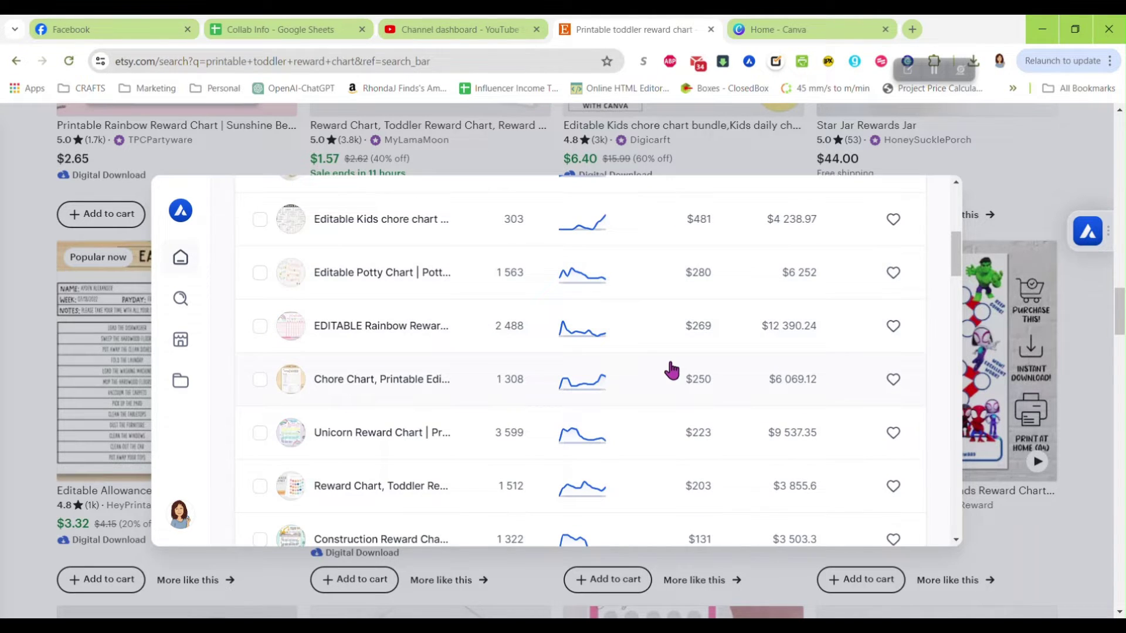
scroll(661, 397, down, 1)
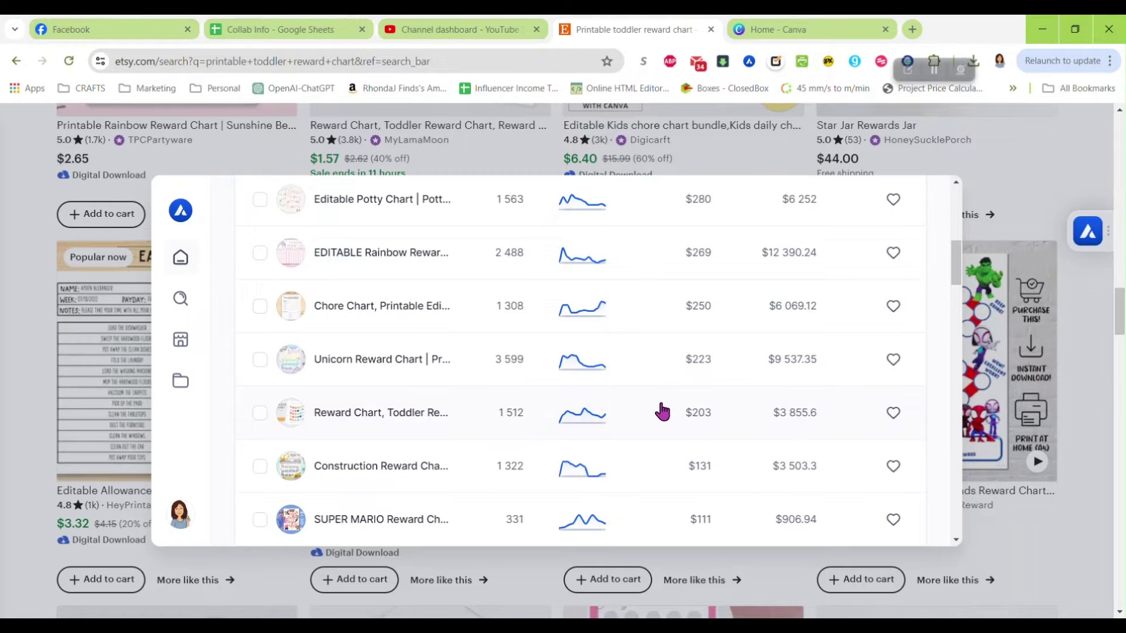
scroll(658, 416, up, 2)
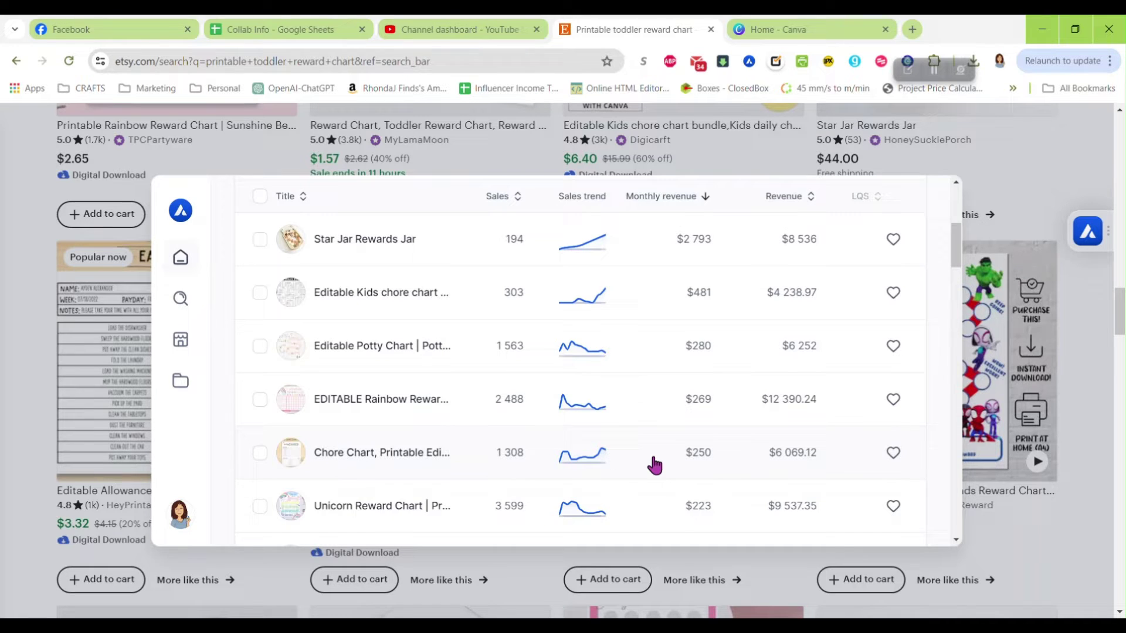
scroll(653, 390, up, 6)
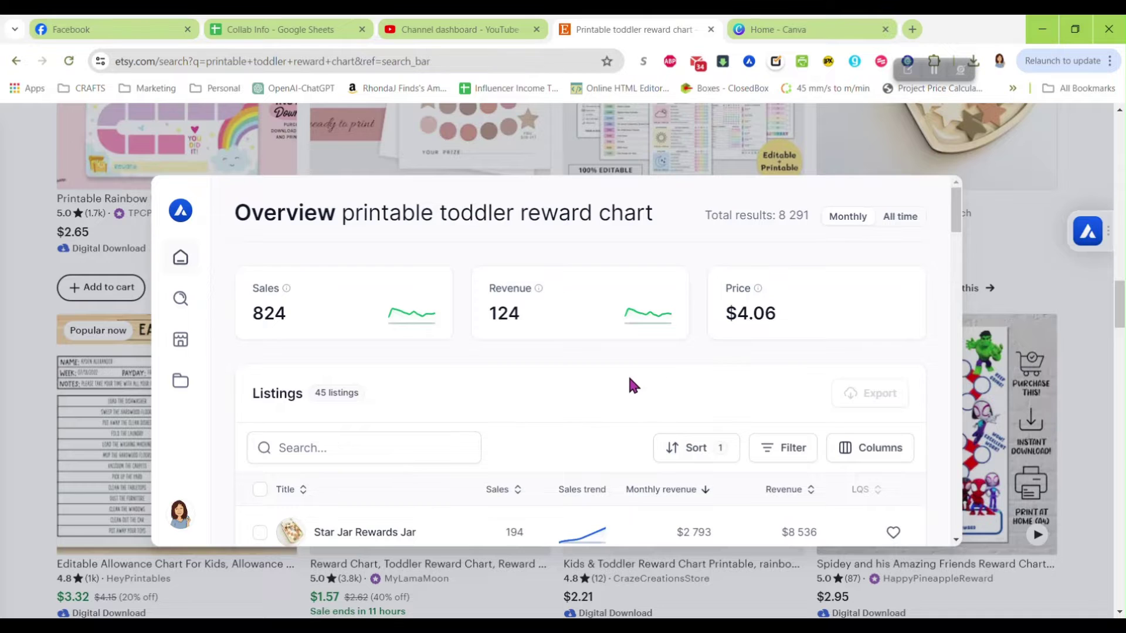
scroll(631, 381, down, 5)
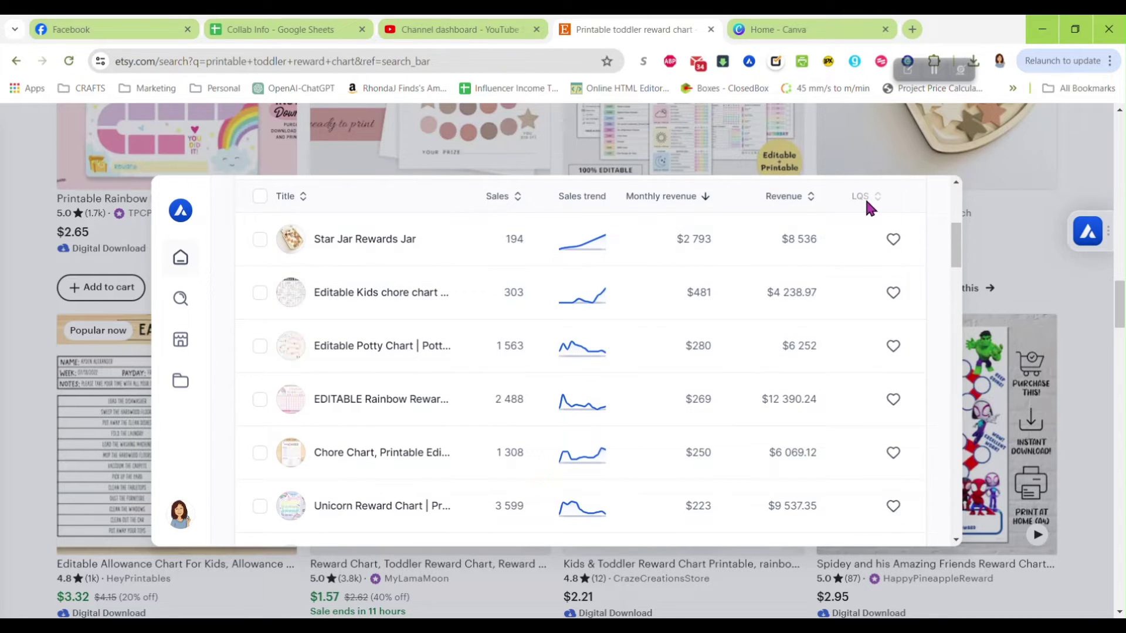
click(1086, 238)
click(791, 30)
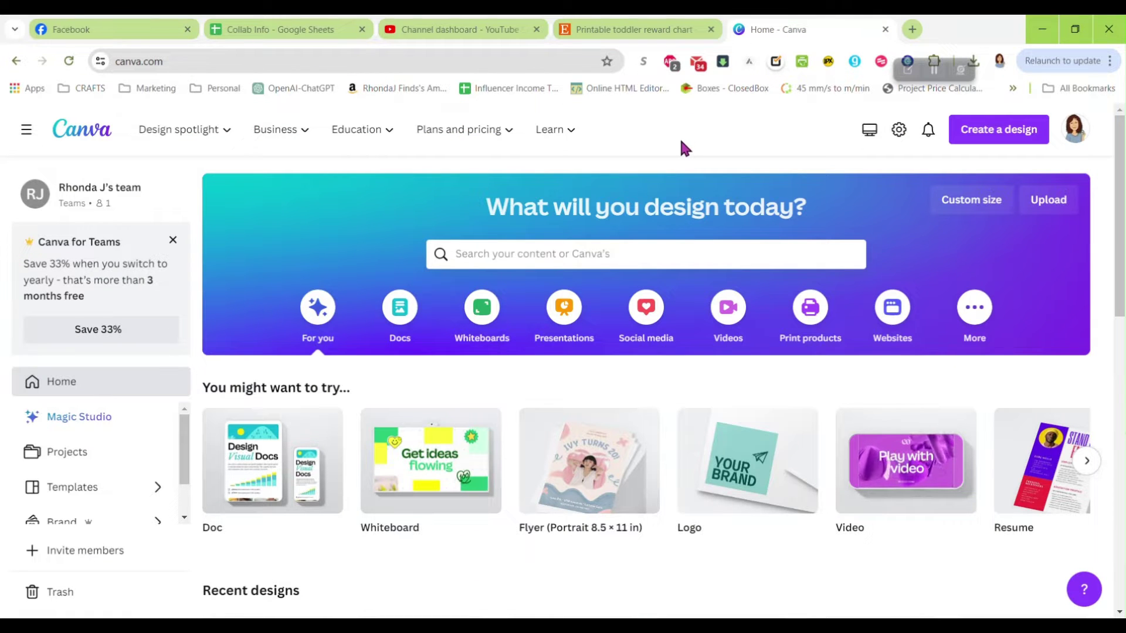
- Set up a custom-size design in inches, 8.5 wide by 11 high
scroll(670, 366, down, 3)
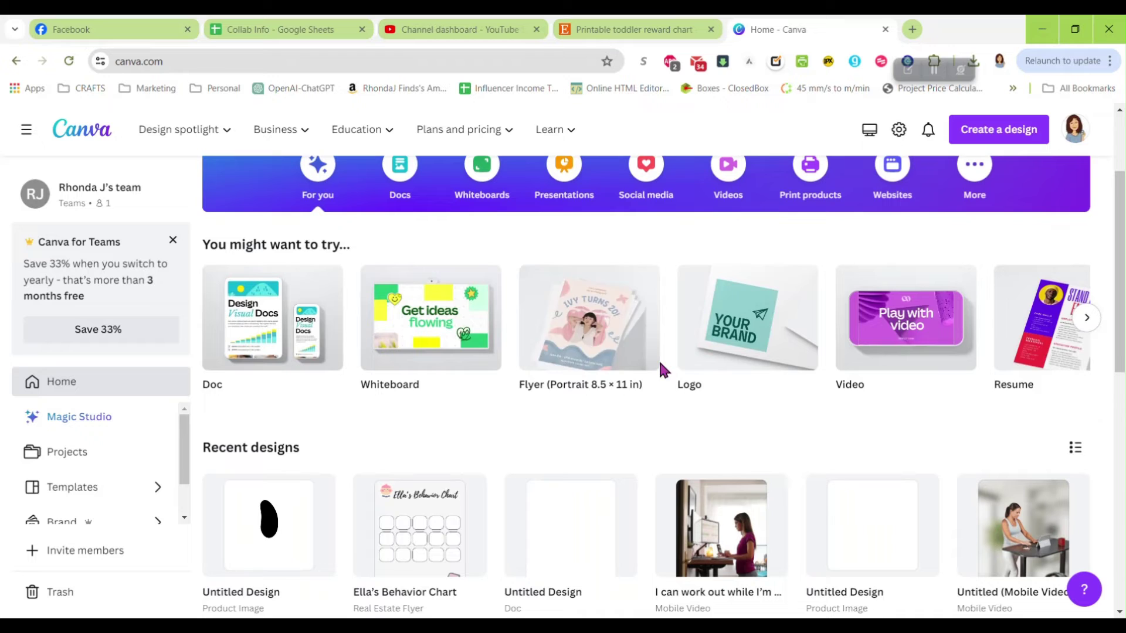
scroll(586, 334, up, 3)
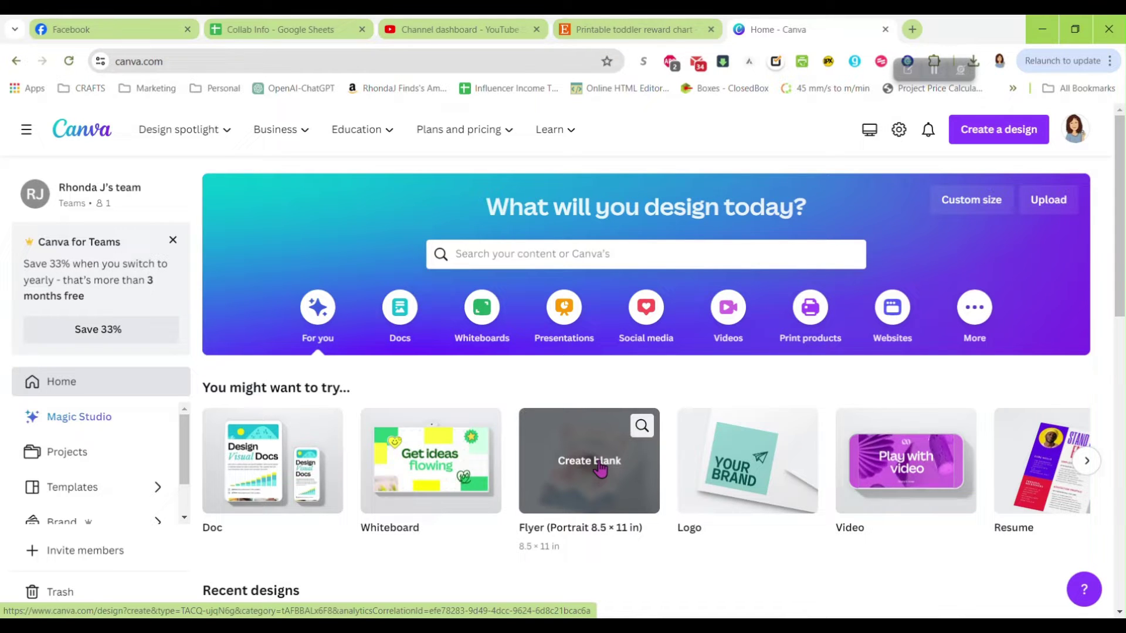
click(991, 131)
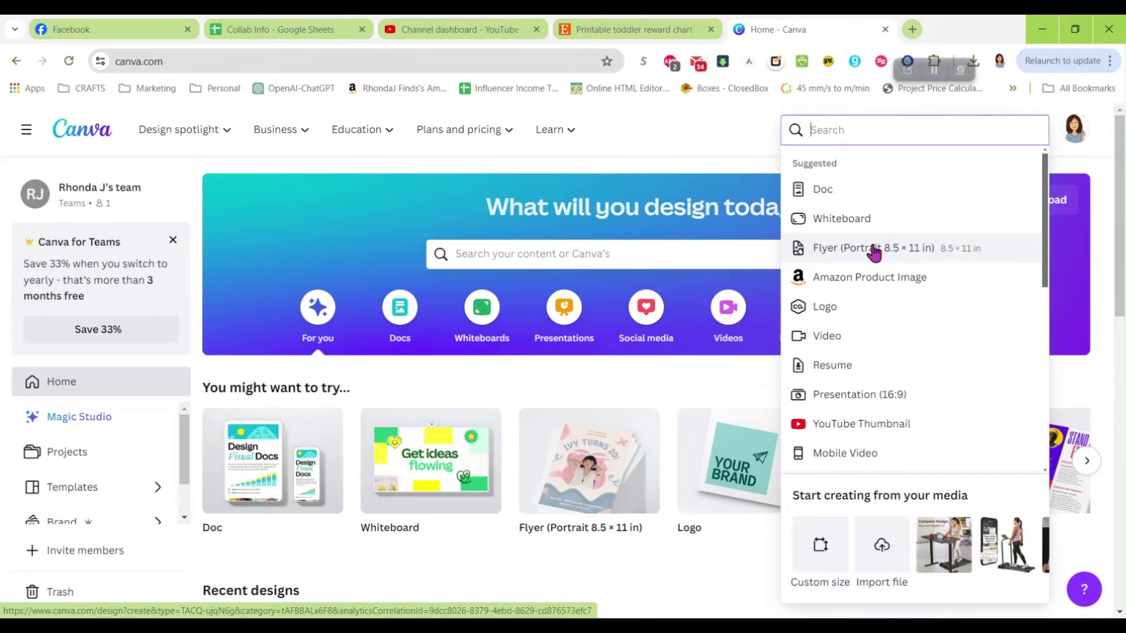
click(820, 554)
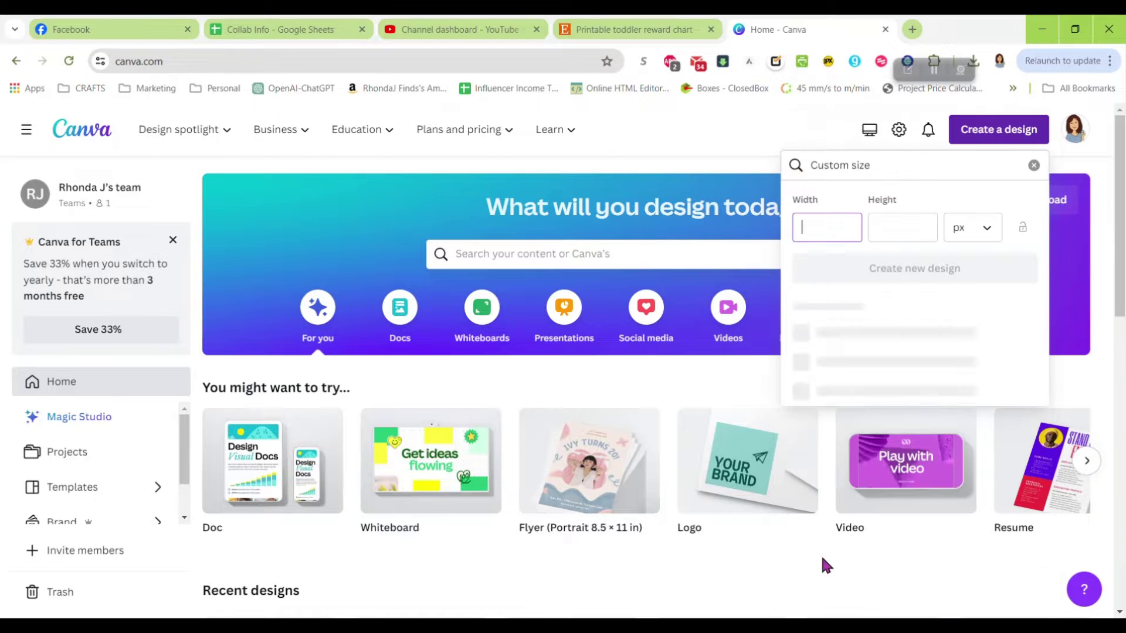
click(981, 223)
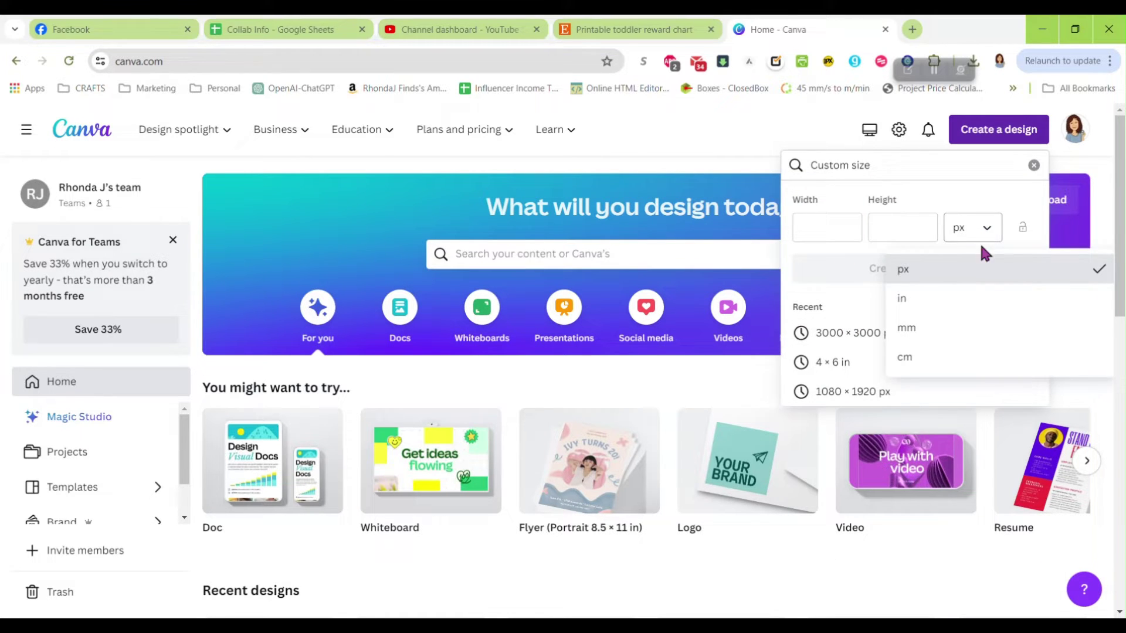
click(965, 298)
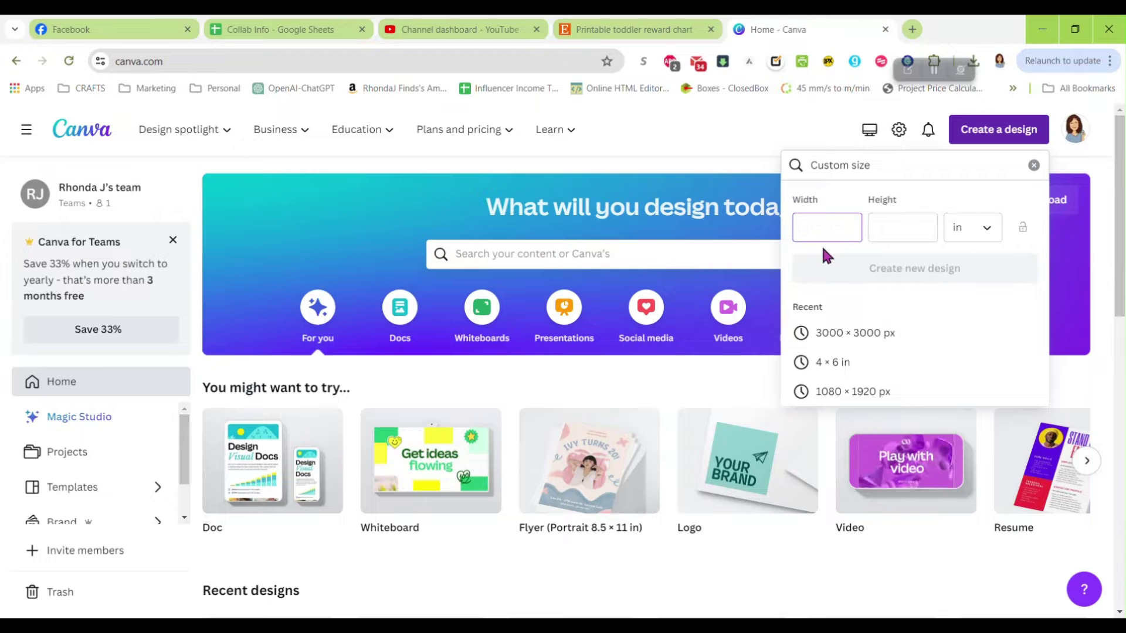
text(8.5)
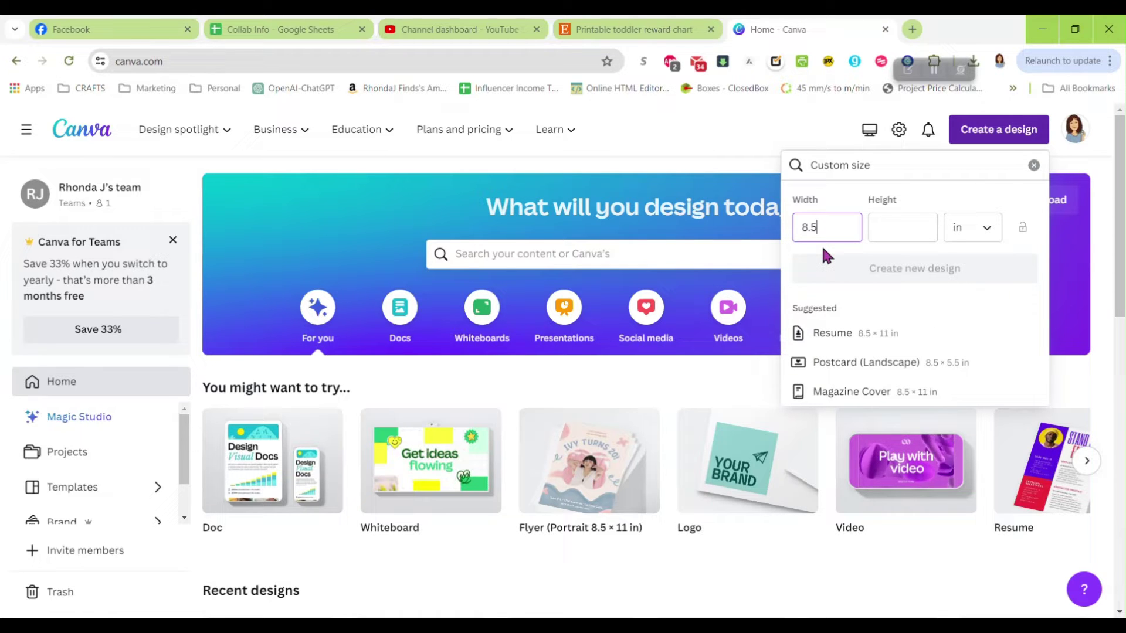
key(Tab)
text(11)
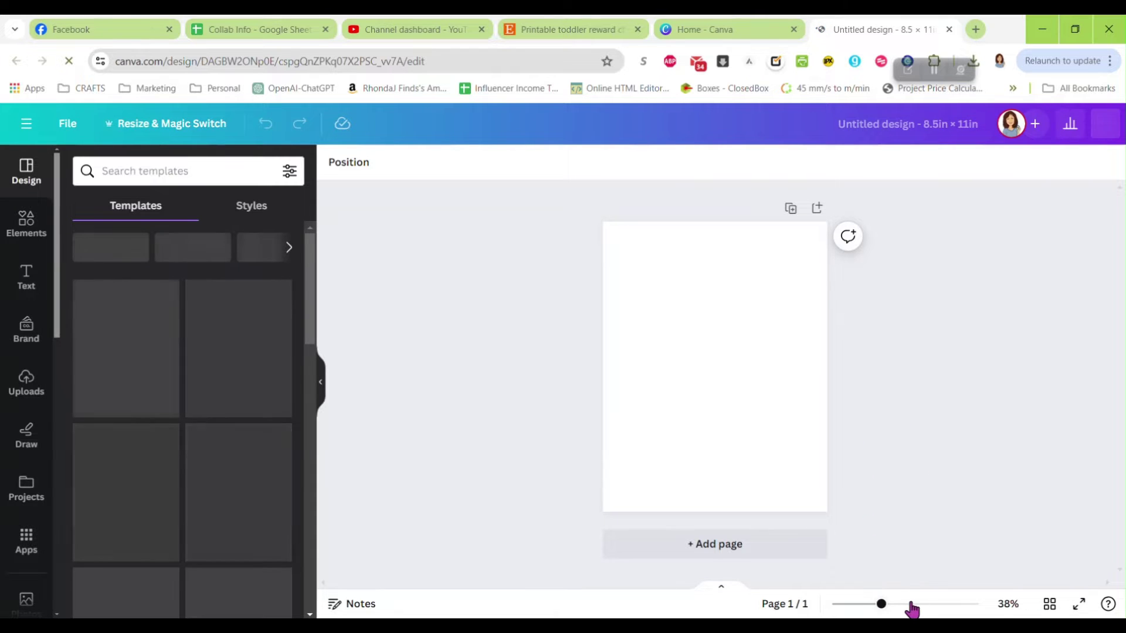
- Search the Elements library for 'princess'
drag(884, 608, 887, 607)
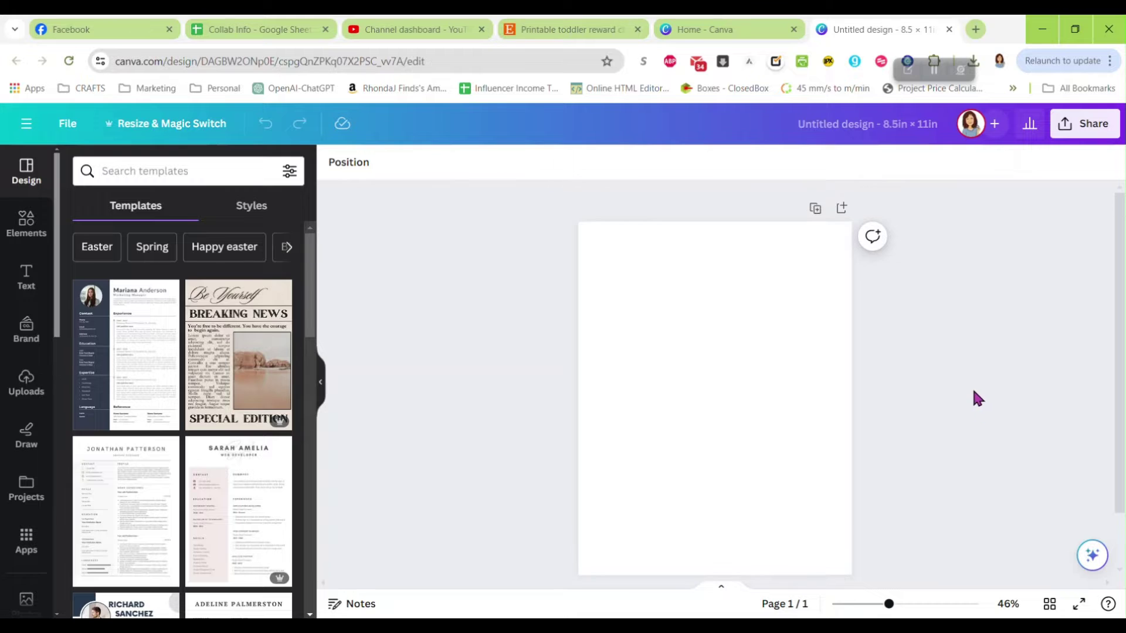
scroll(970, 387, down, 1)
scroll(935, 364, up, 1)
scroll(1119, 302, down, 1)
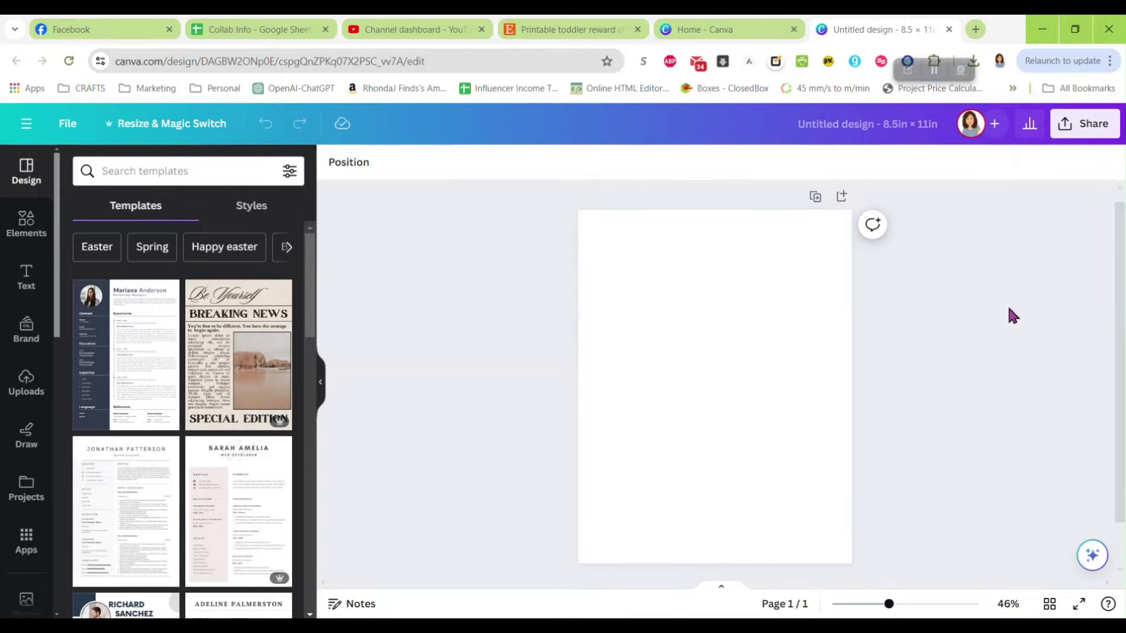
click(25, 226)
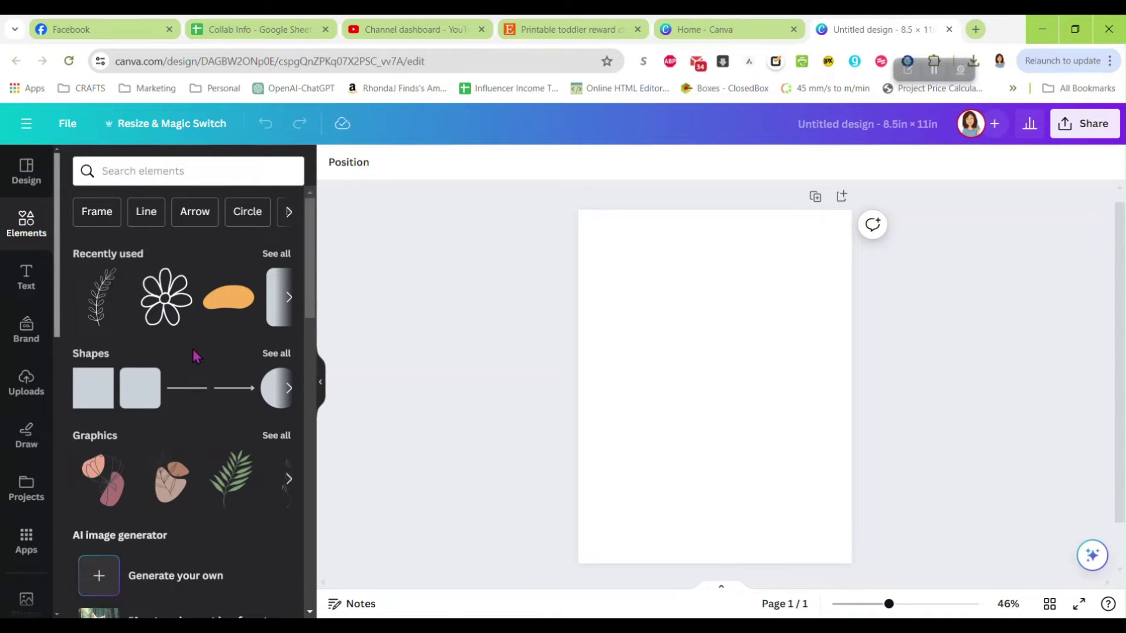
click(190, 171)
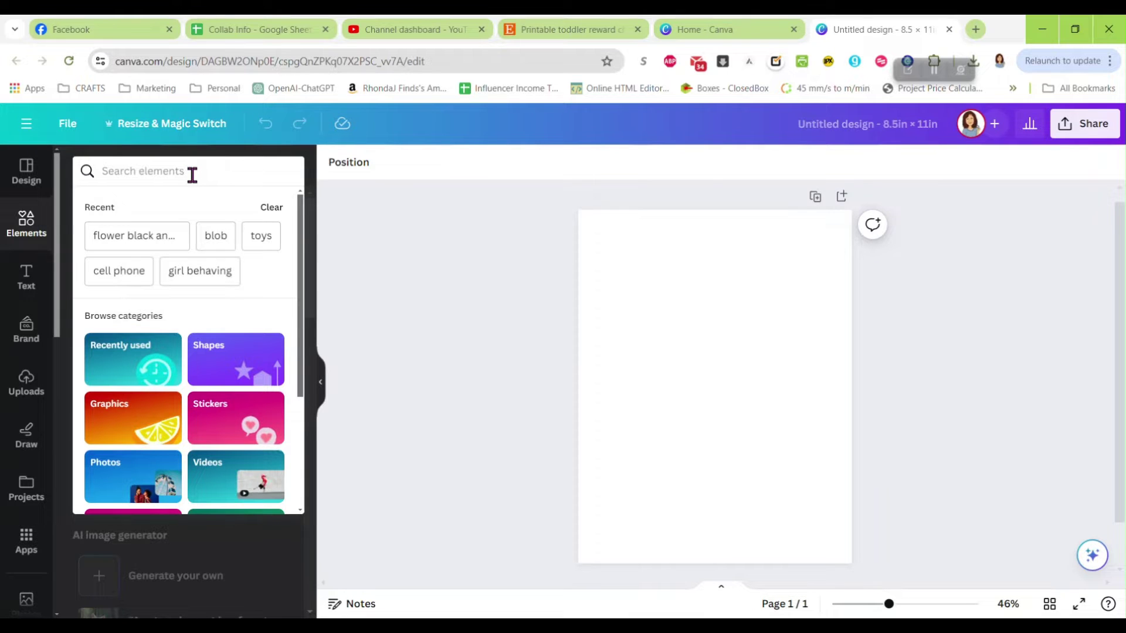
text(princess)
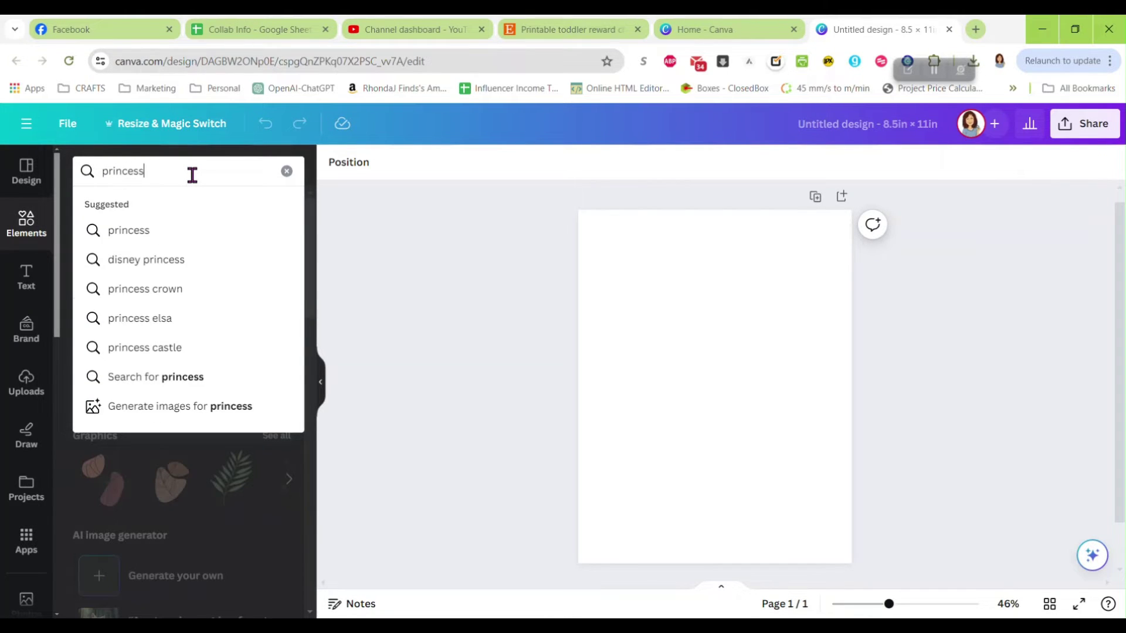
key(Return)
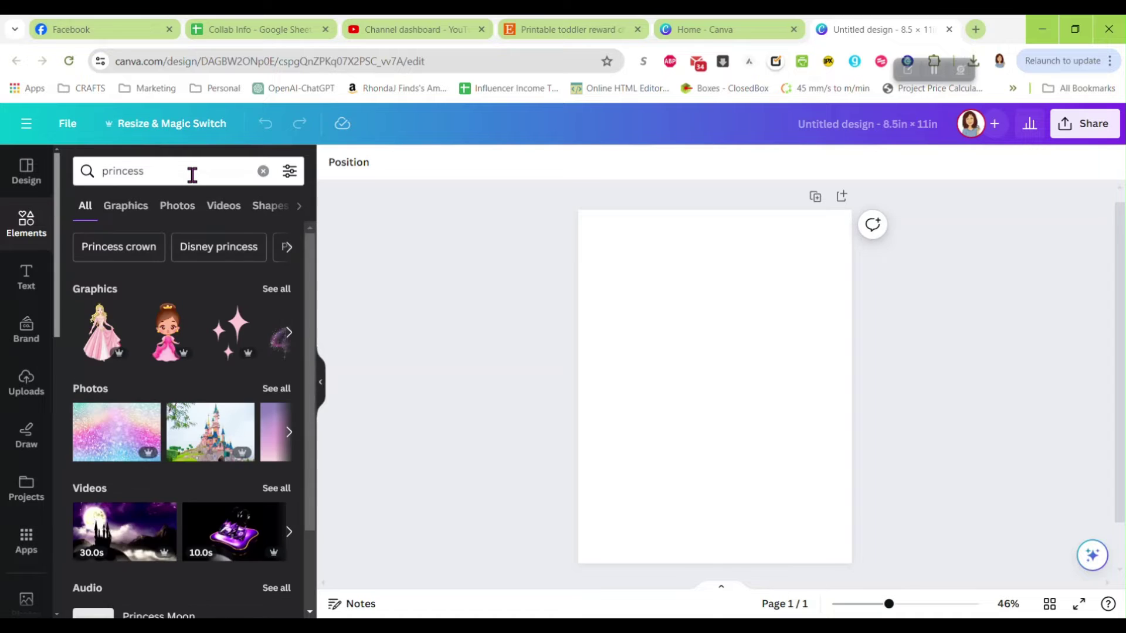
- Narrow the princess results to free Graphics only
click(276, 290)
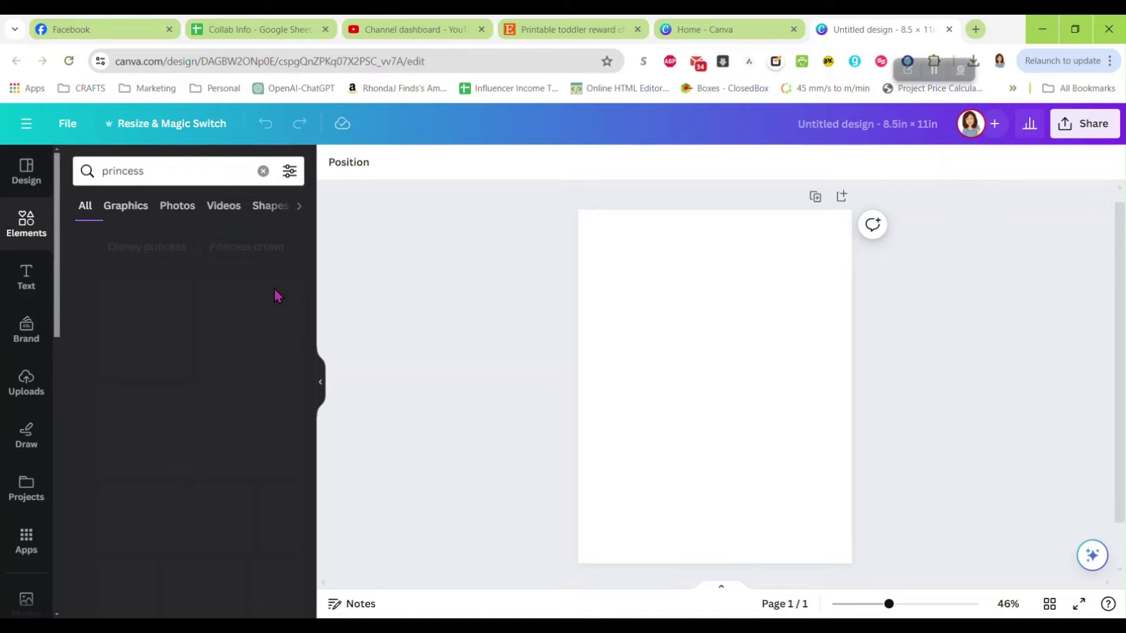
click(290, 171)
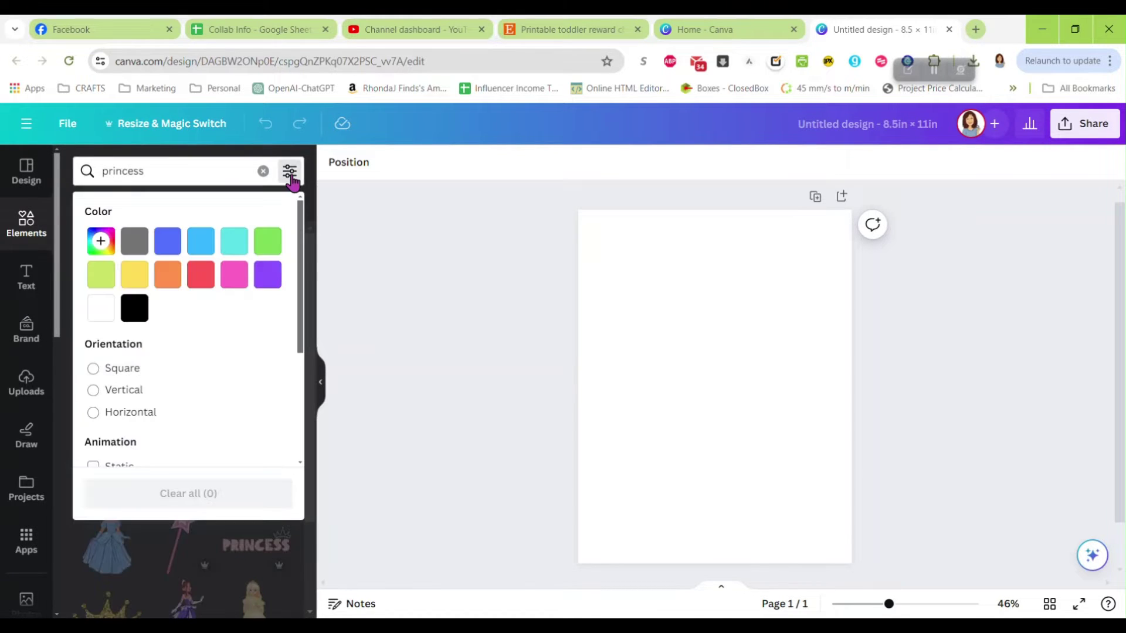
scroll(174, 381, down, 3)
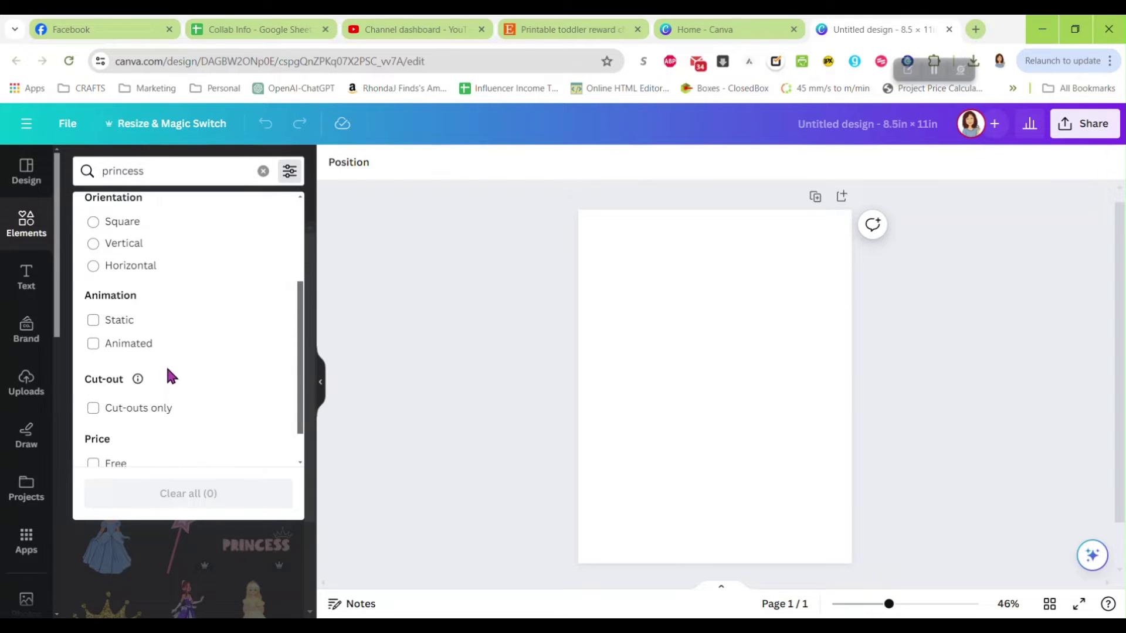
scroll(117, 414, down, 1)
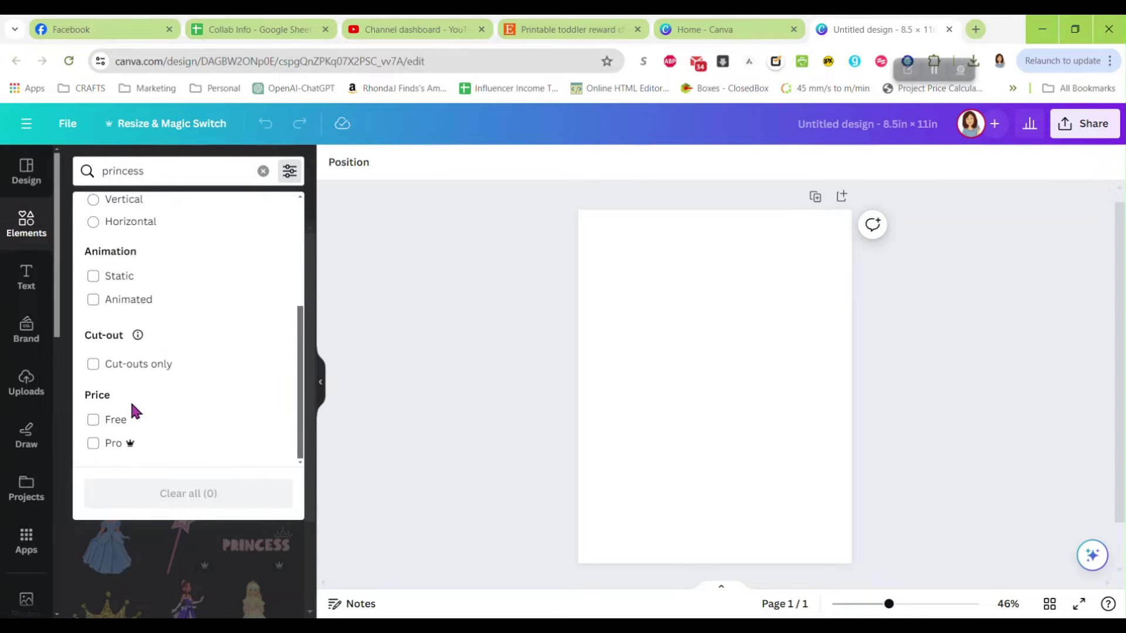
click(96, 420)
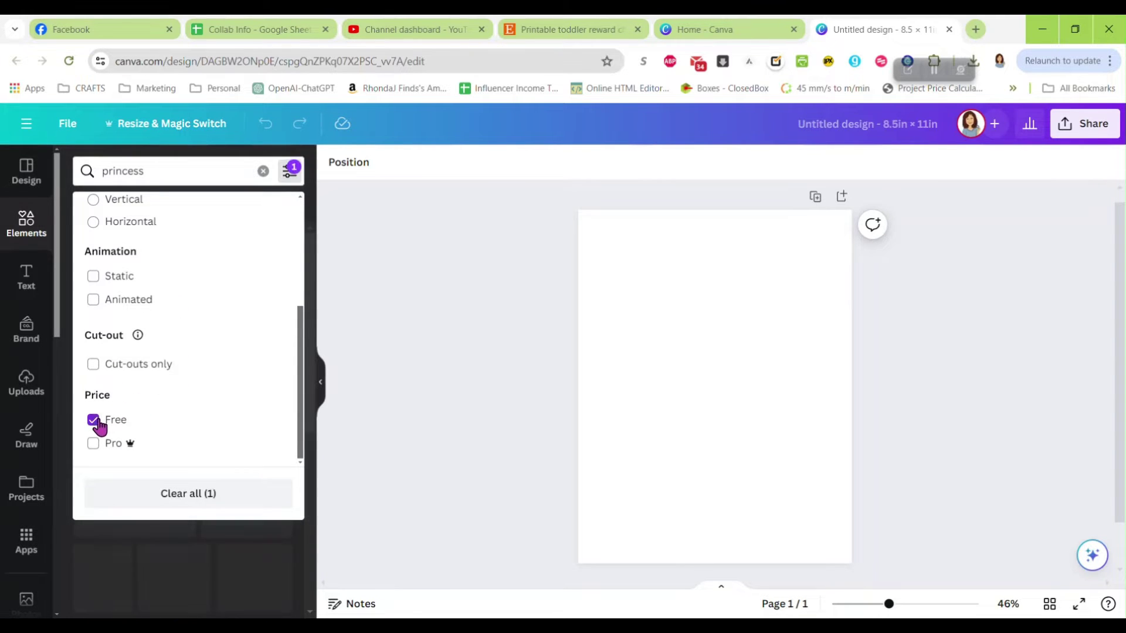
click(357, 225)
scroll(207, 352, down, 3)
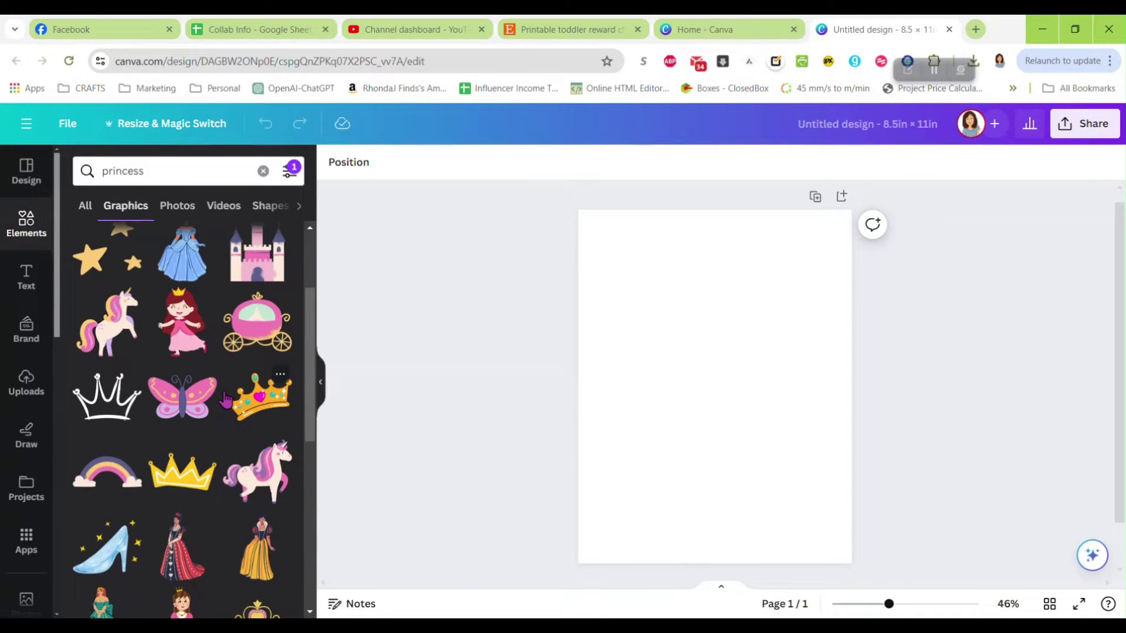
scroll(217, 402, up, 3)
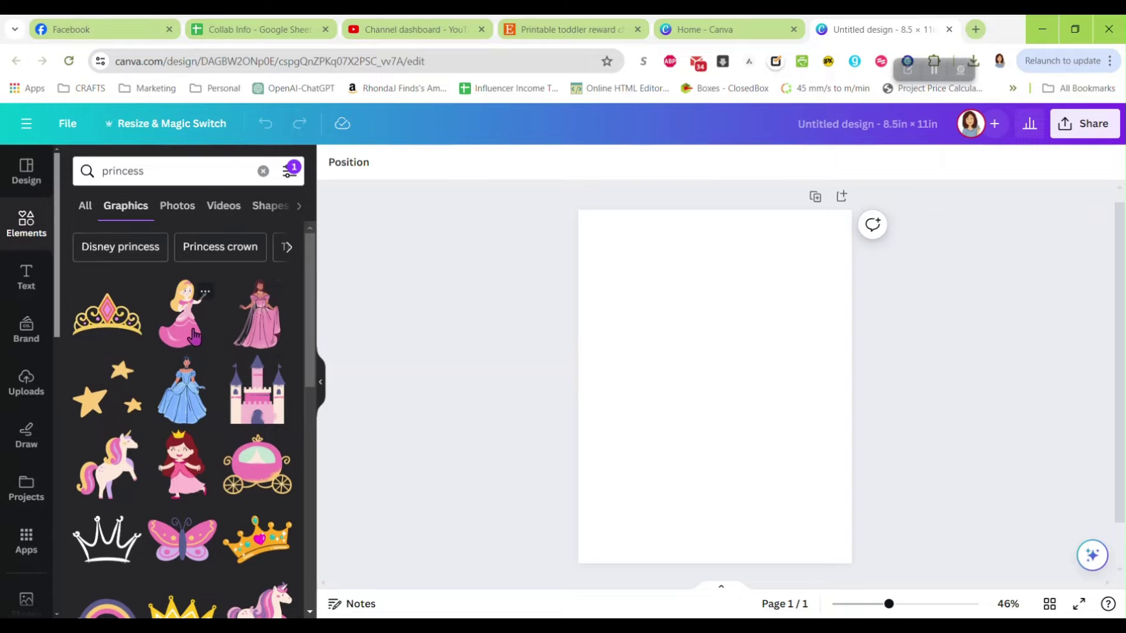
- Add the pink blonde princess, shrunk to about 1.7 × 2.4 in, in the top-left corner
click(182, 335)
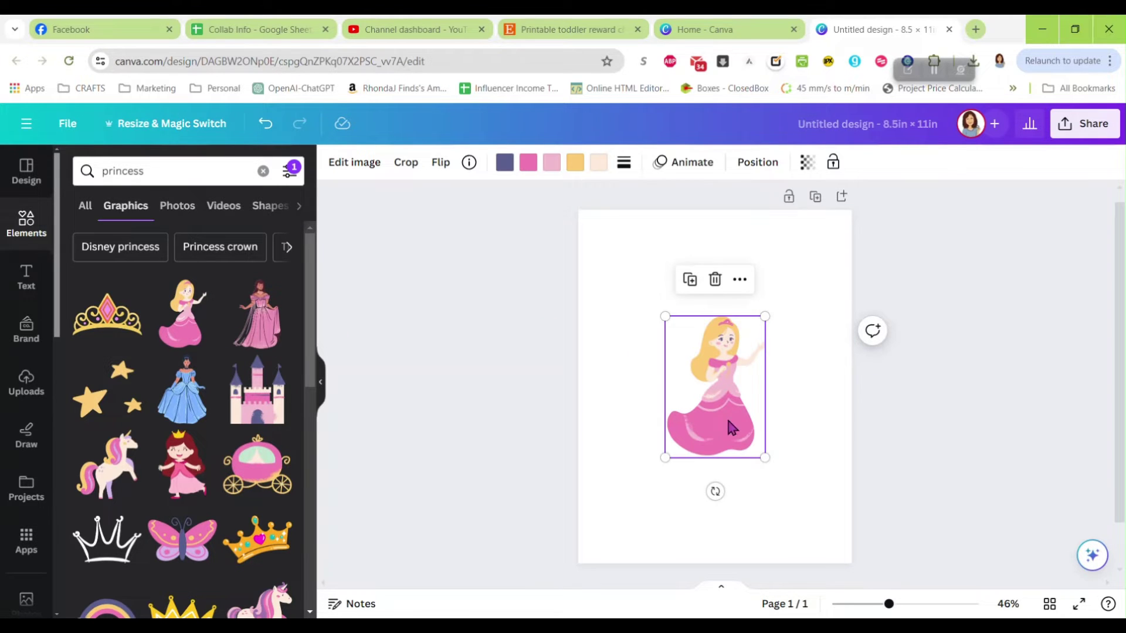
drag(764, 456, 714, 386)
drag(688, 342, 621, 259)
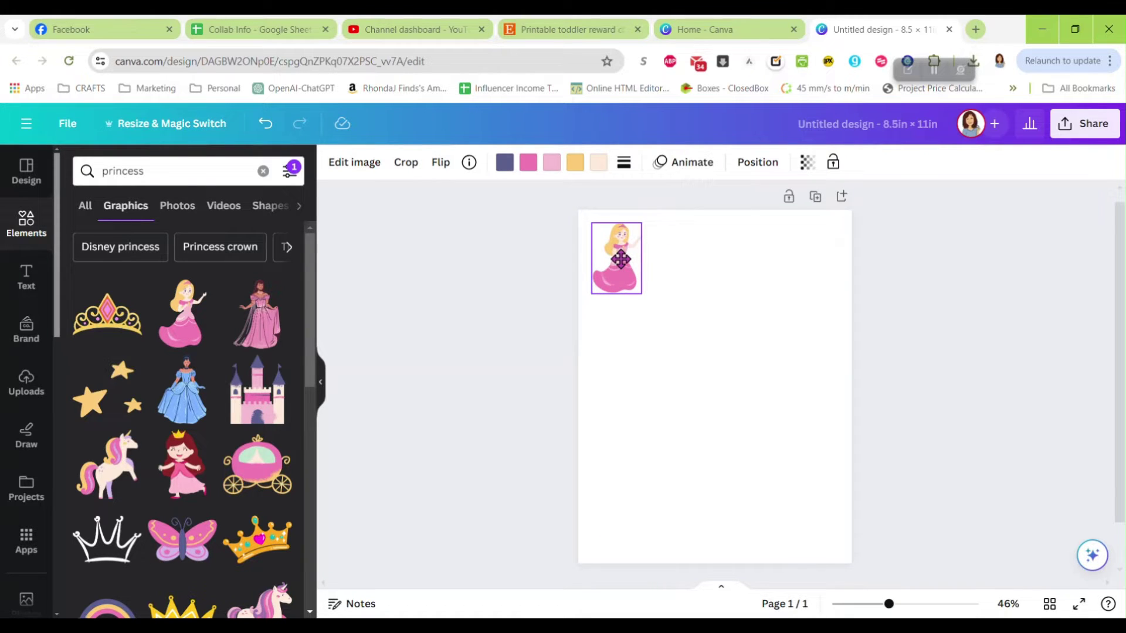
drag(621, 259, 621, 259)
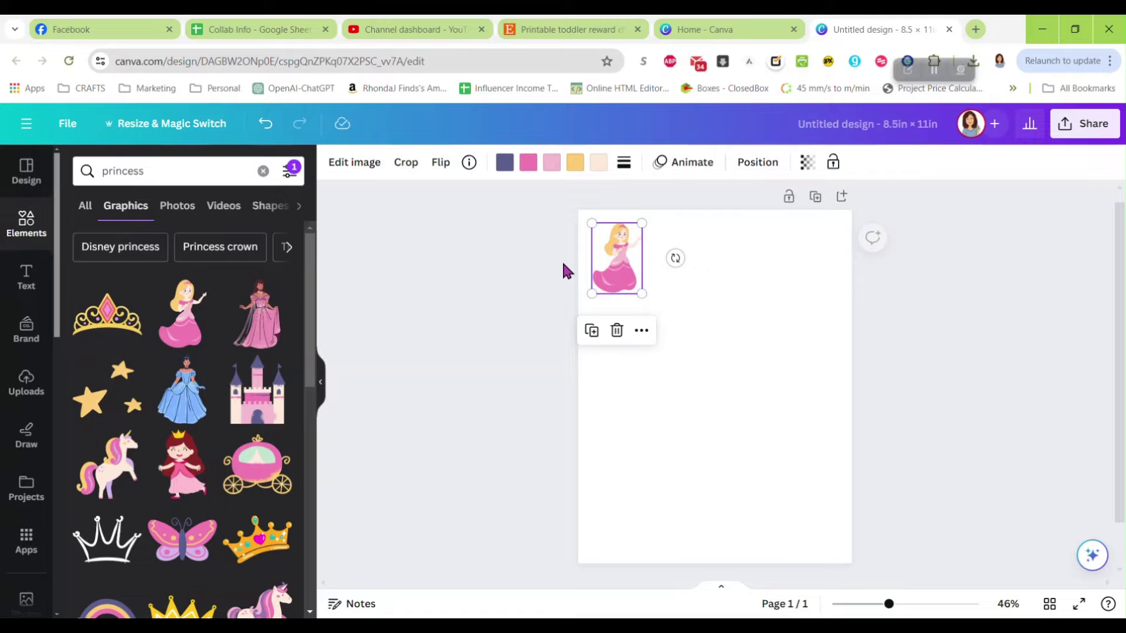
click(413, 276)
scroll(176, 463, down, 5)
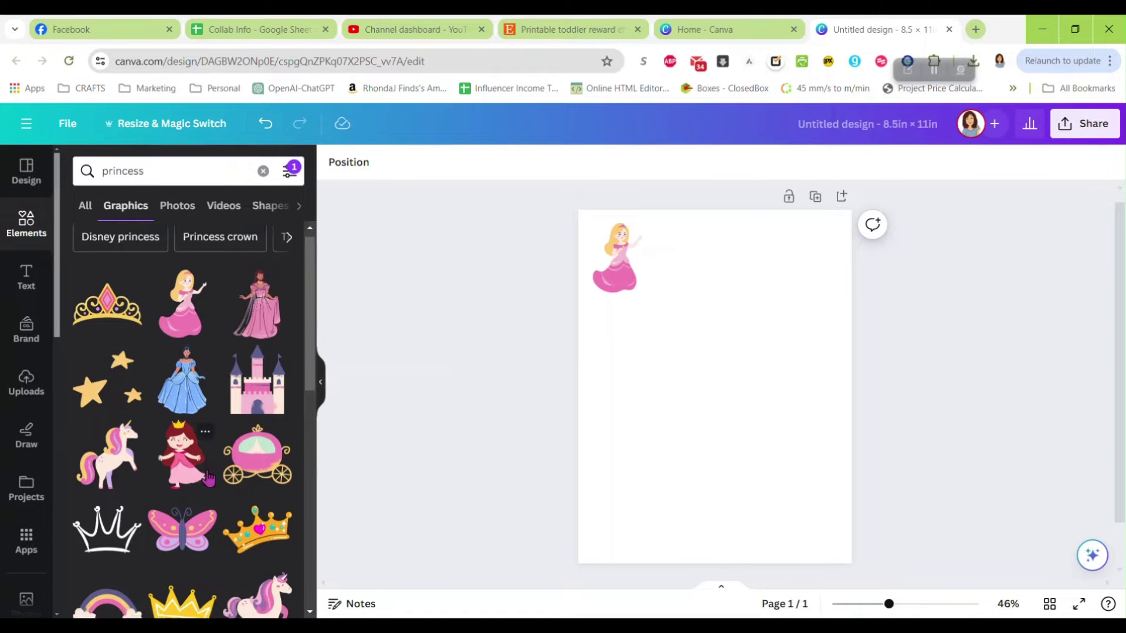
scroll(223, 412, down, 3)
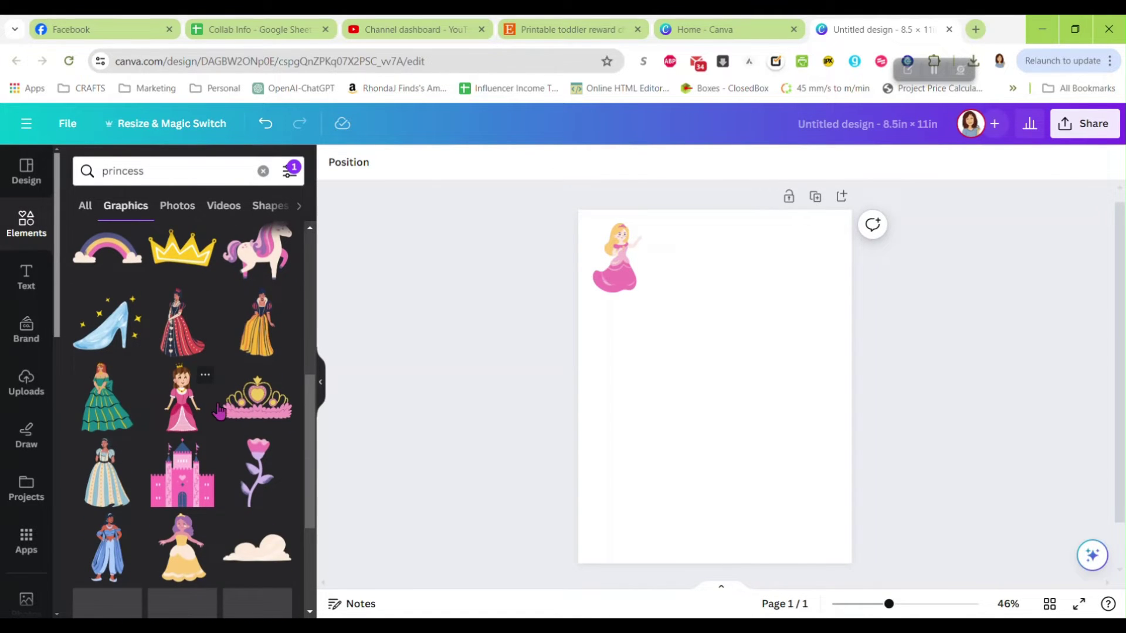
- Add the pink castle graphic and place it in the page's bottom-right corner
scroll(206, 469, down, 3)
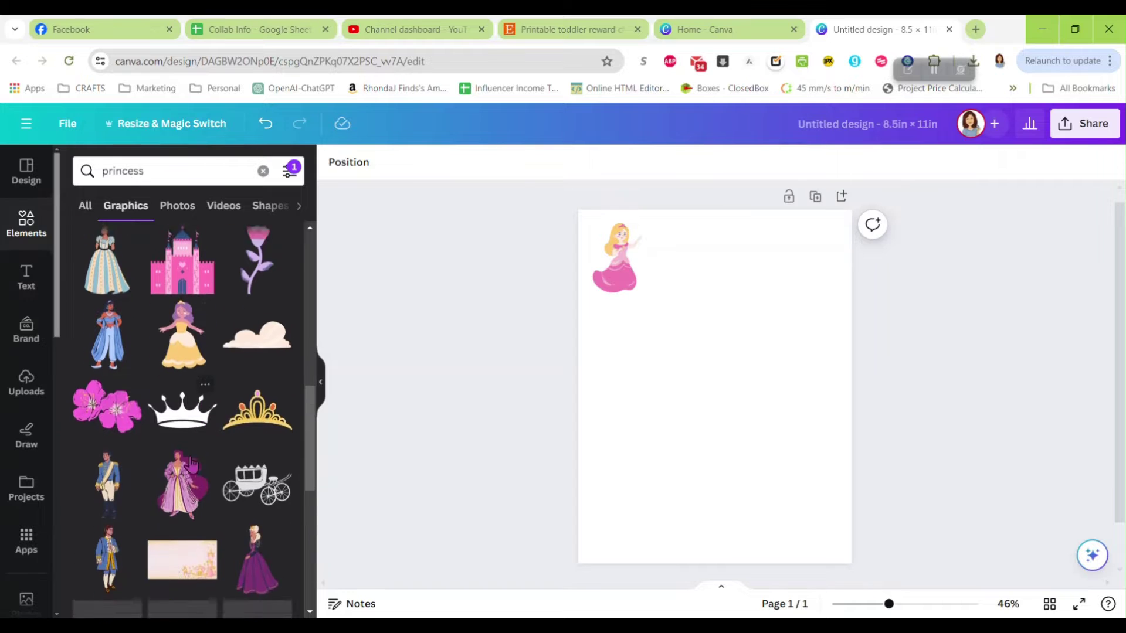
scroll(193, 446, down, 3)
scroll(193, 449, down, 3)
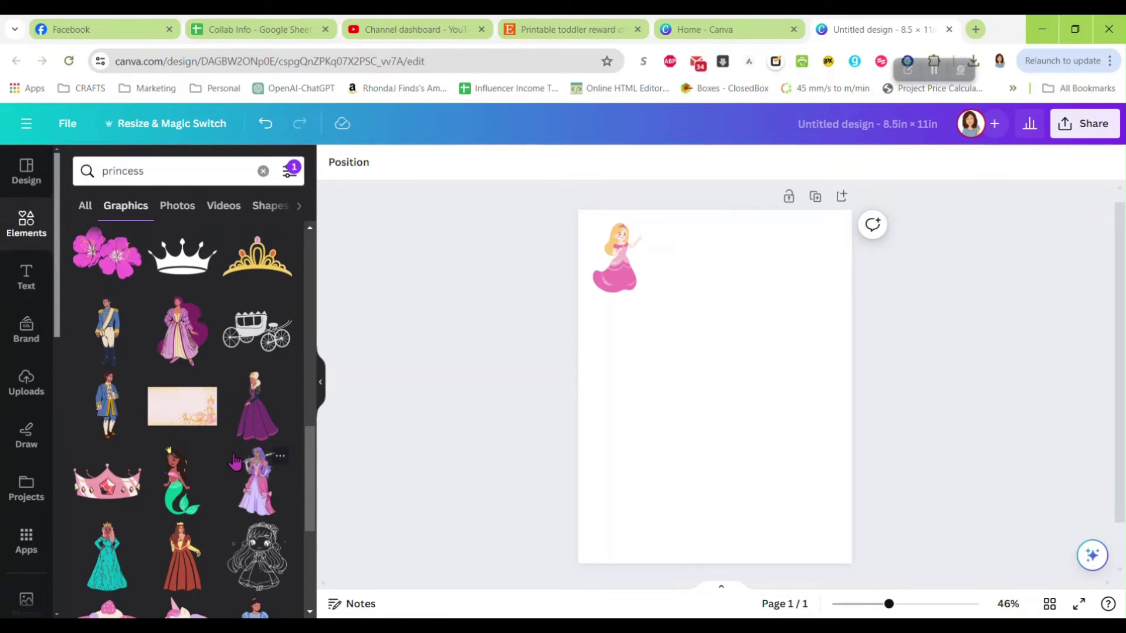
scroll(199, 455, down, 3)
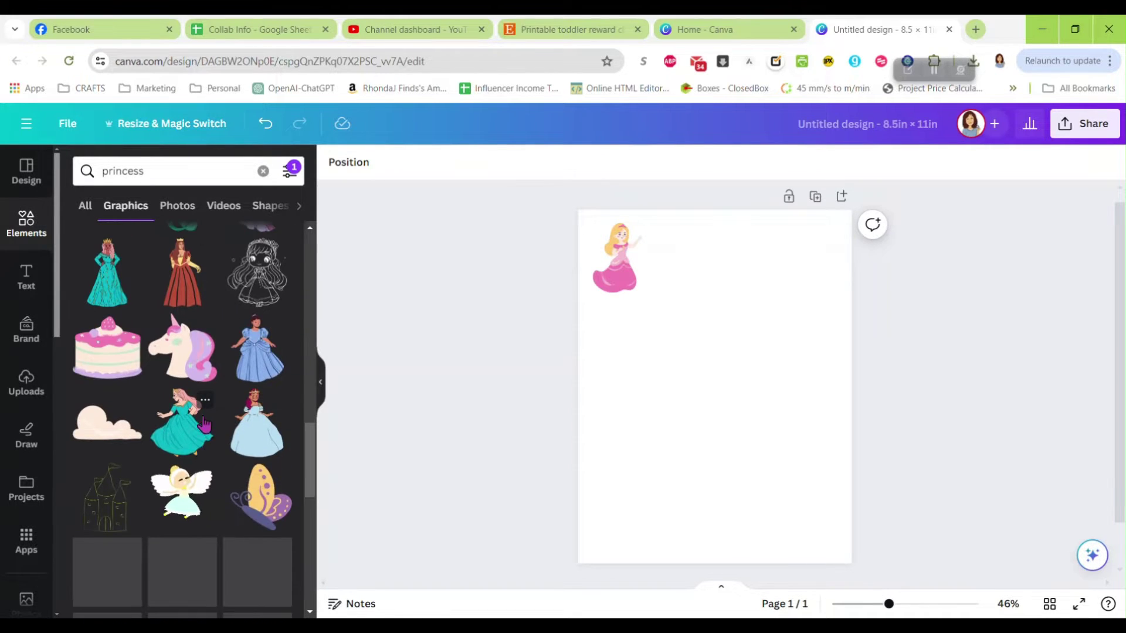
scroll(225, 475, down, 3)
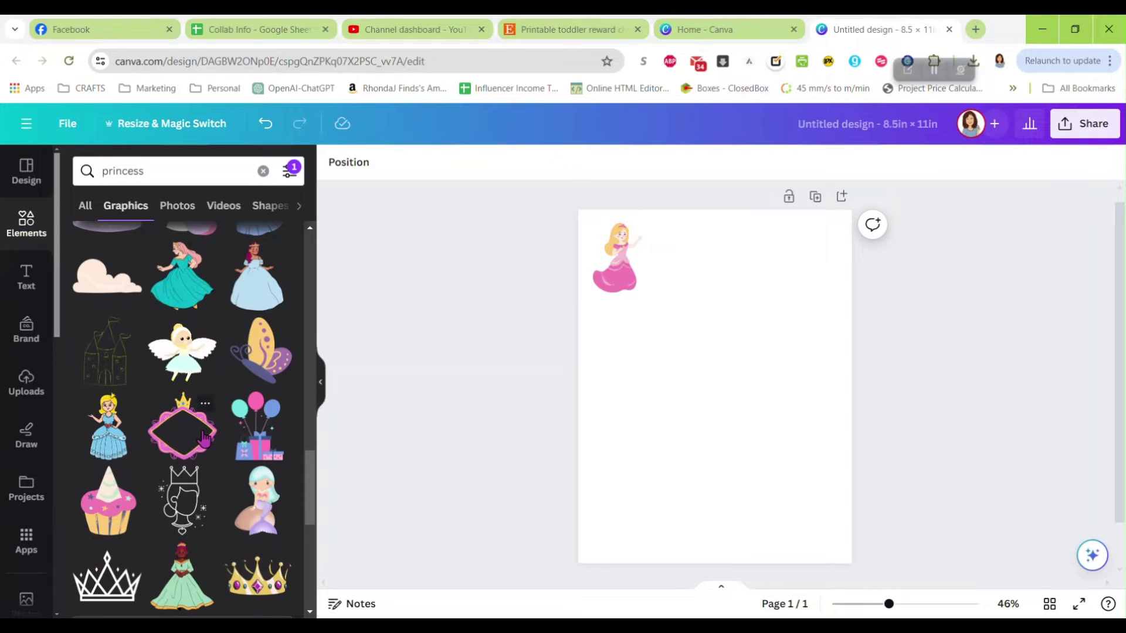
scroll(205, 422, down, 3)
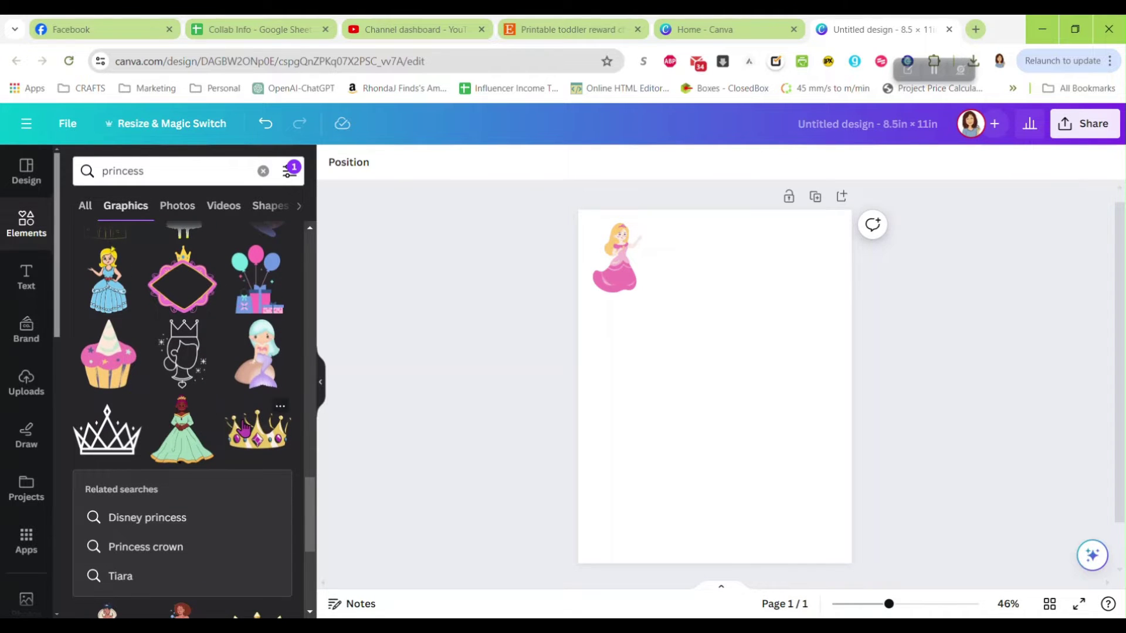
scroll(211, 410, down, 5)
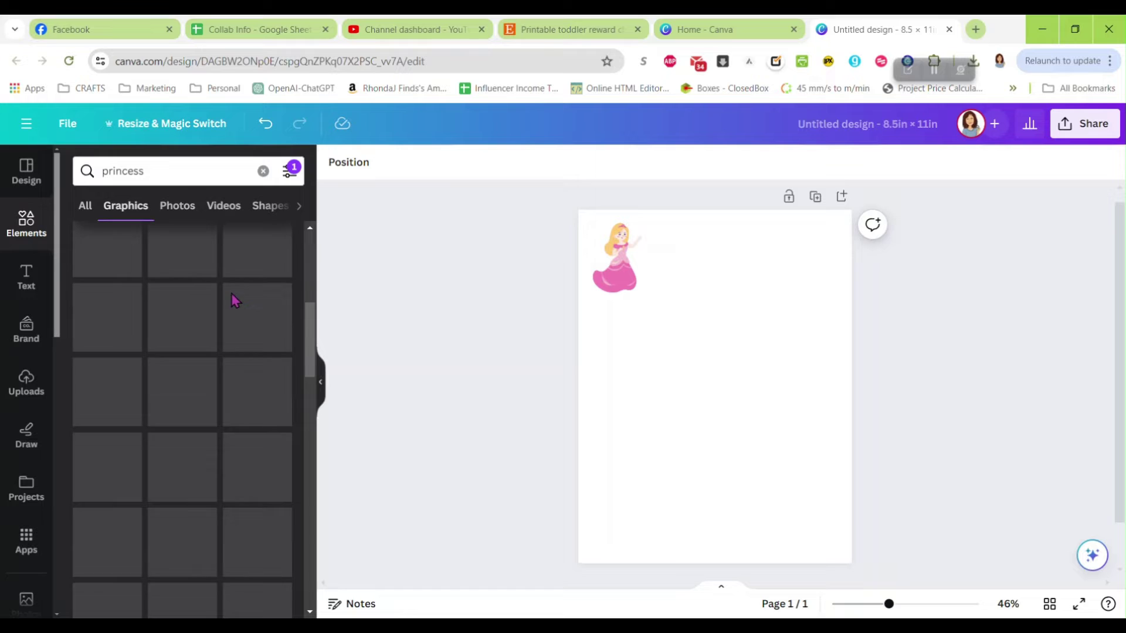
scroll(314, 305, up, 2)
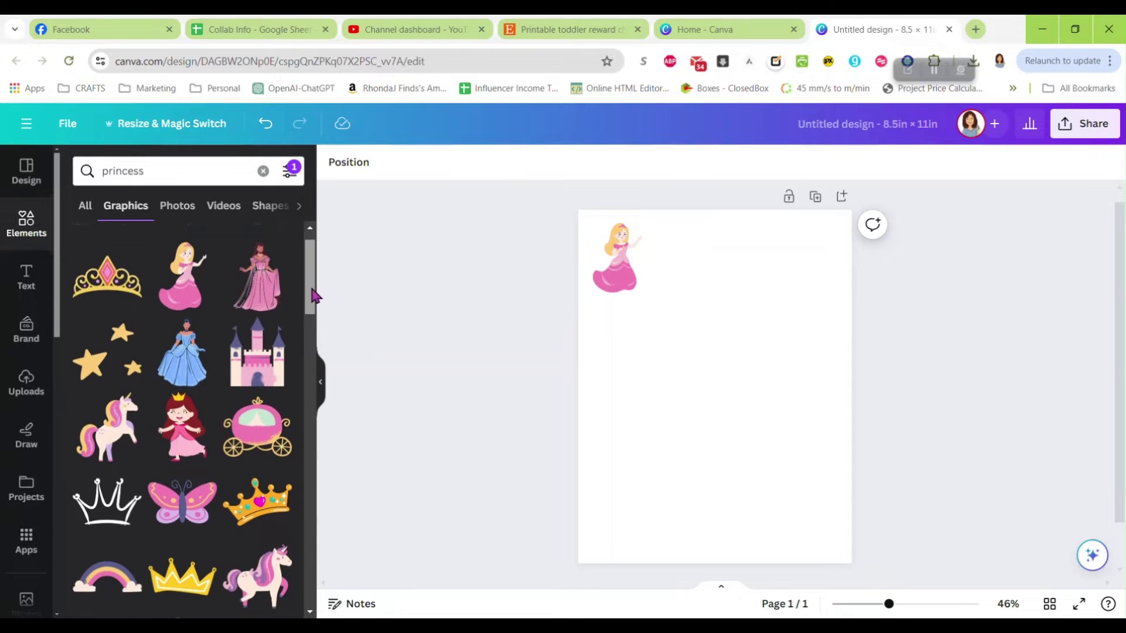
click(258, 378)
drag(731, 411, 802, 513)
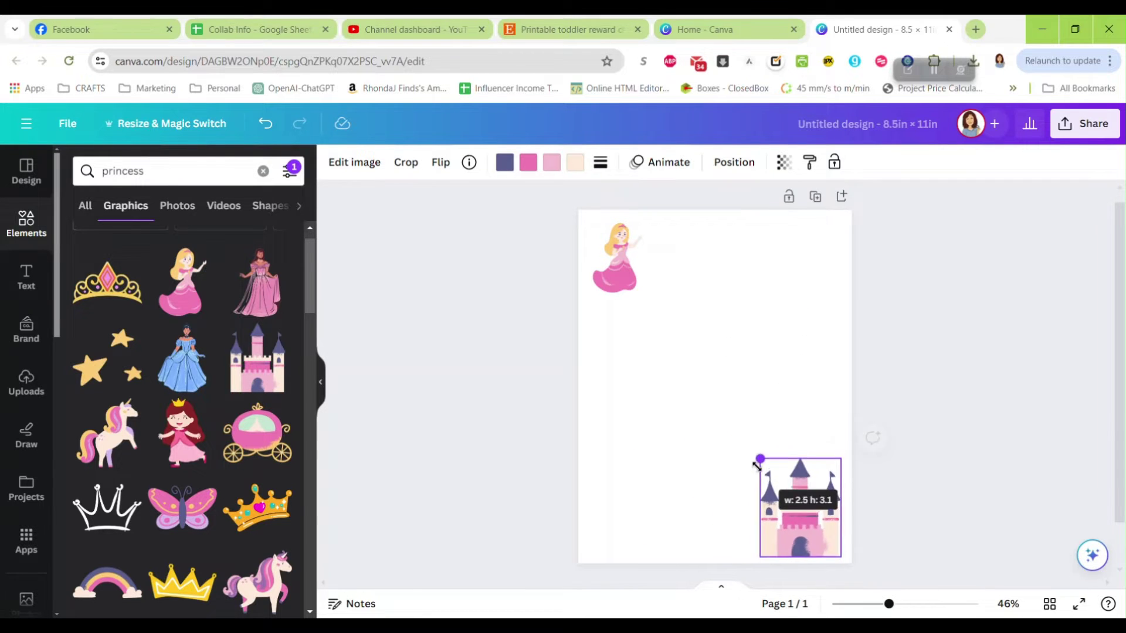
drag(757, 464, 799, 510)
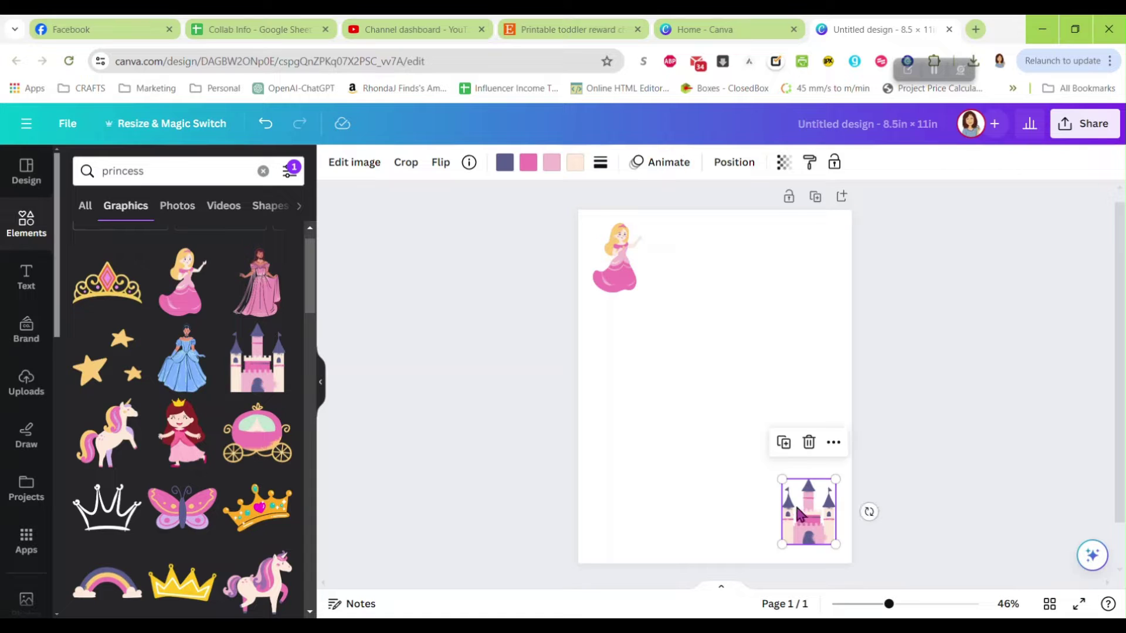
- Enlarge the castle slightly in its bottom-right spot
click(615, 287)
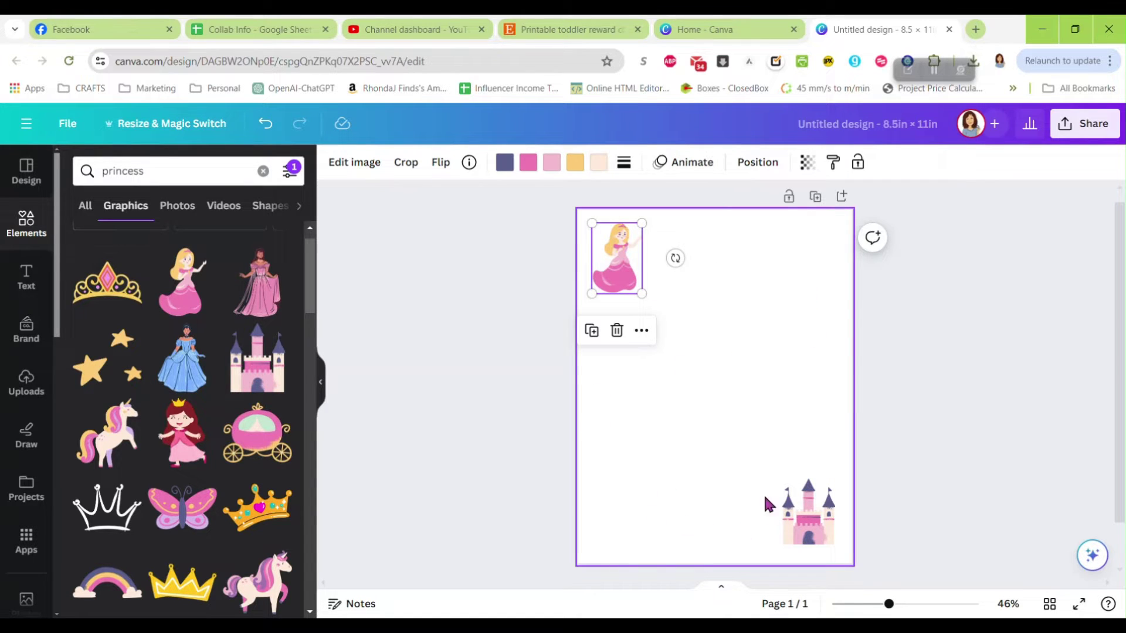
click(870, 452)
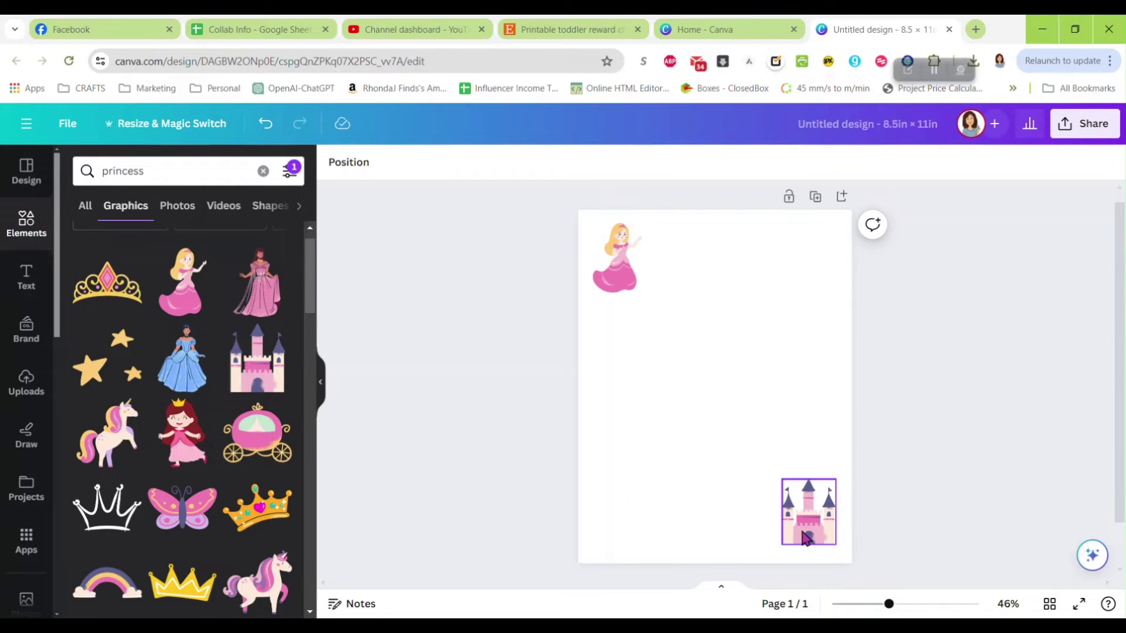
click(789, 500)
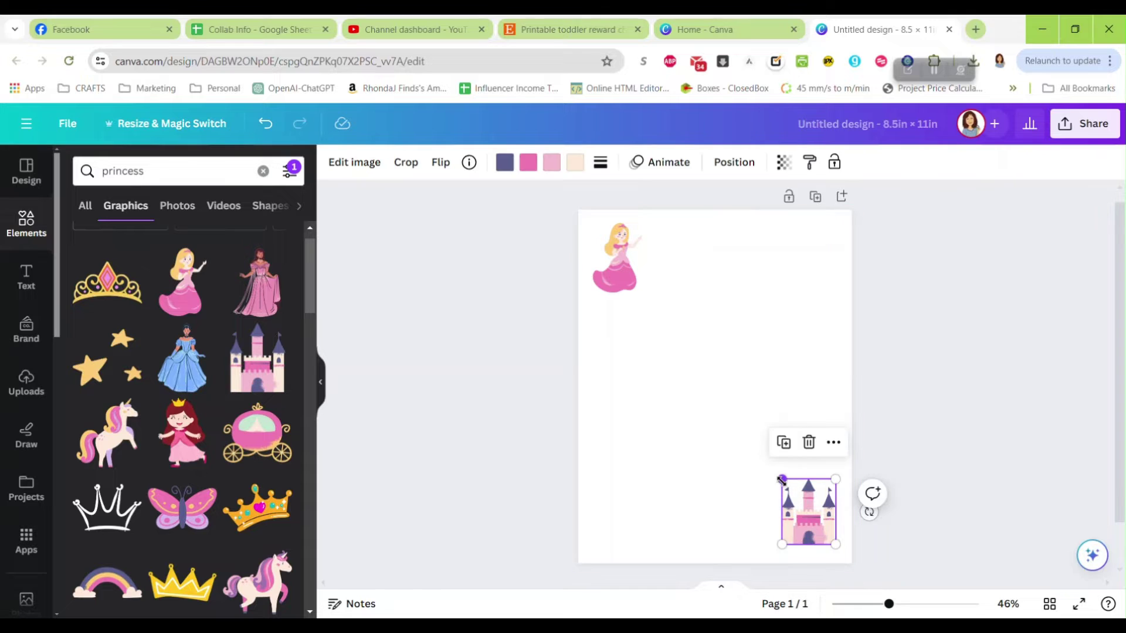
drag(781, 479, 762, 459)
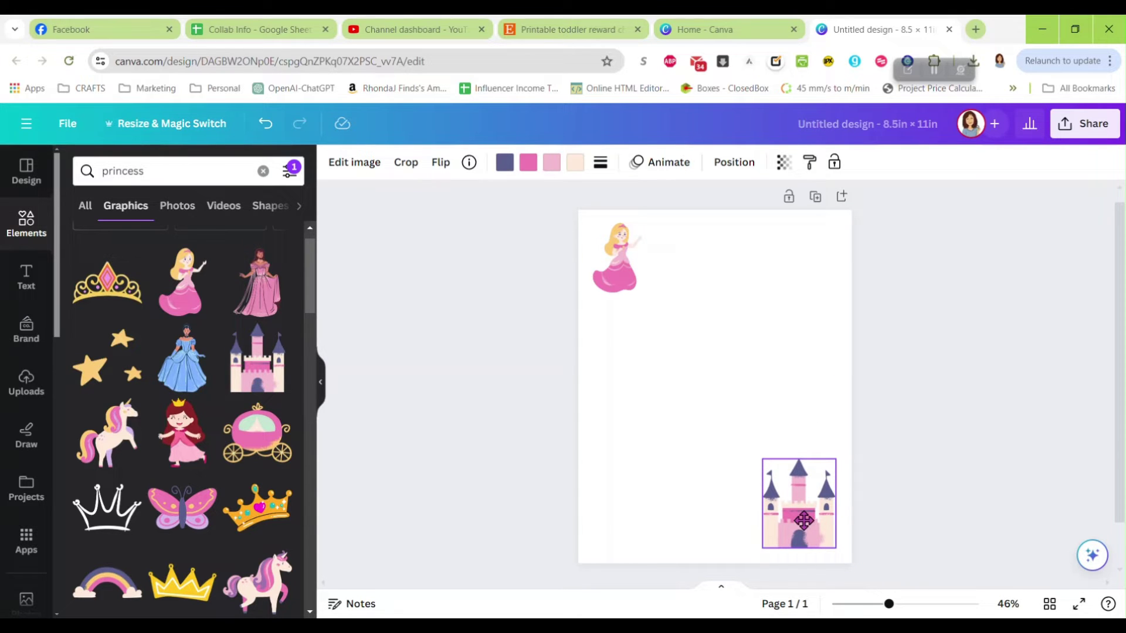
click(906, 401)
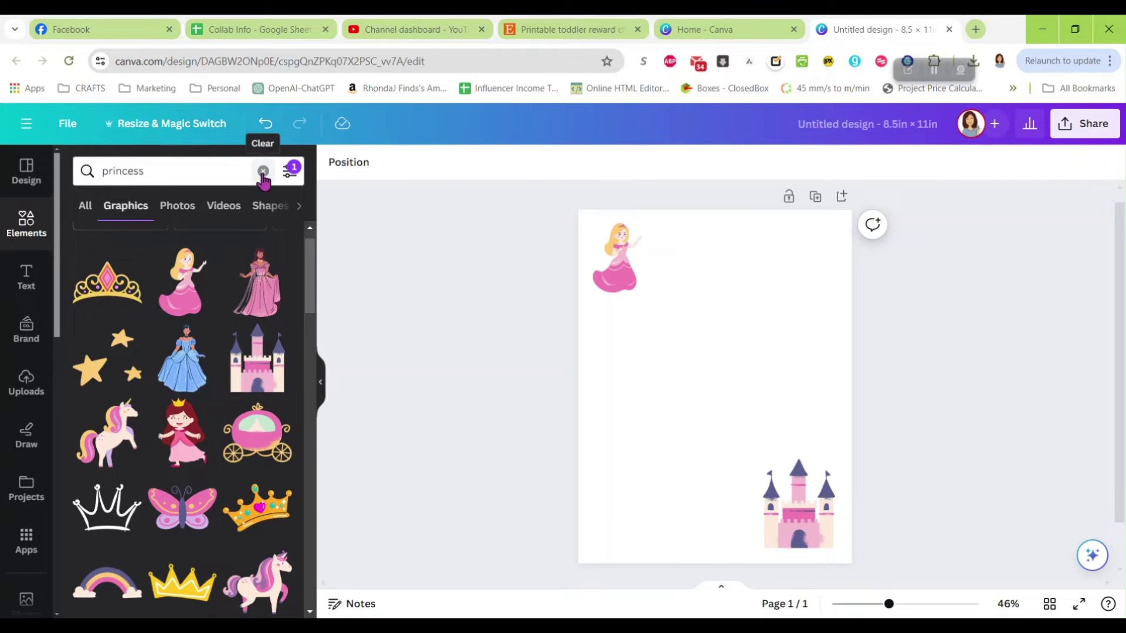
- Replace the element search with 'brush stroke' and browse the resulting graphics
double_click(168, 176)
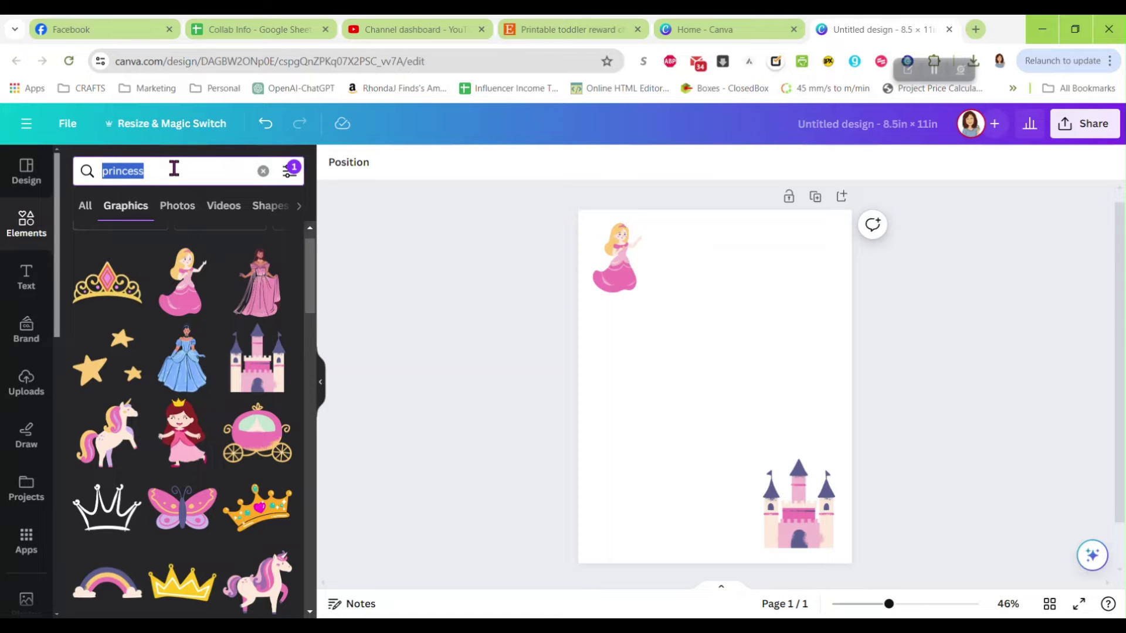
text(brush)
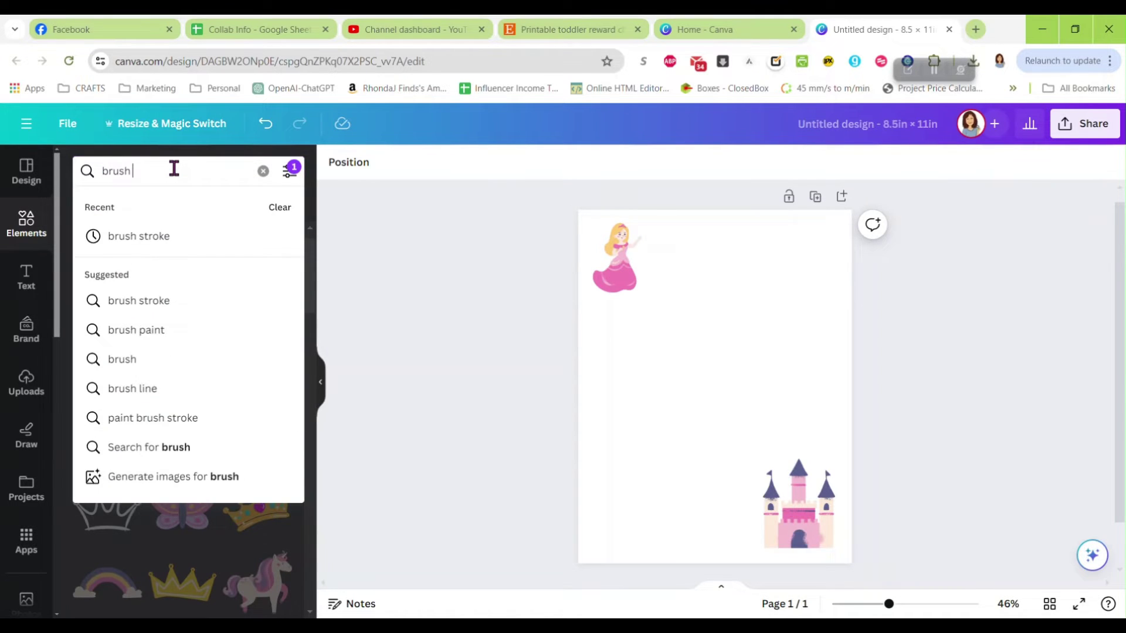
text( stroke)
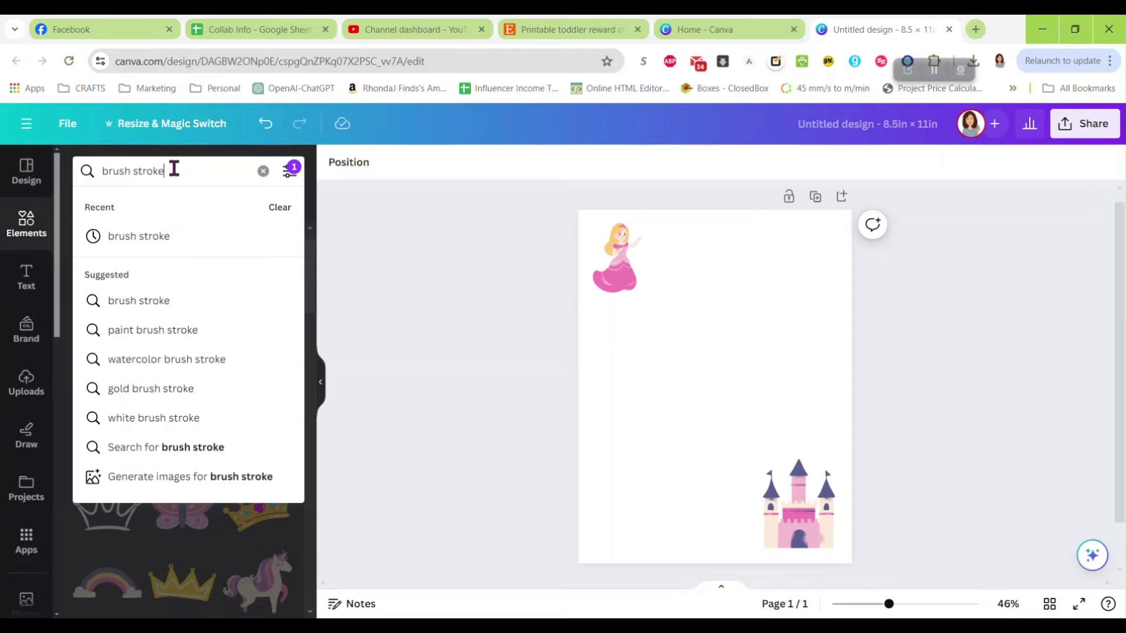
key(Return)
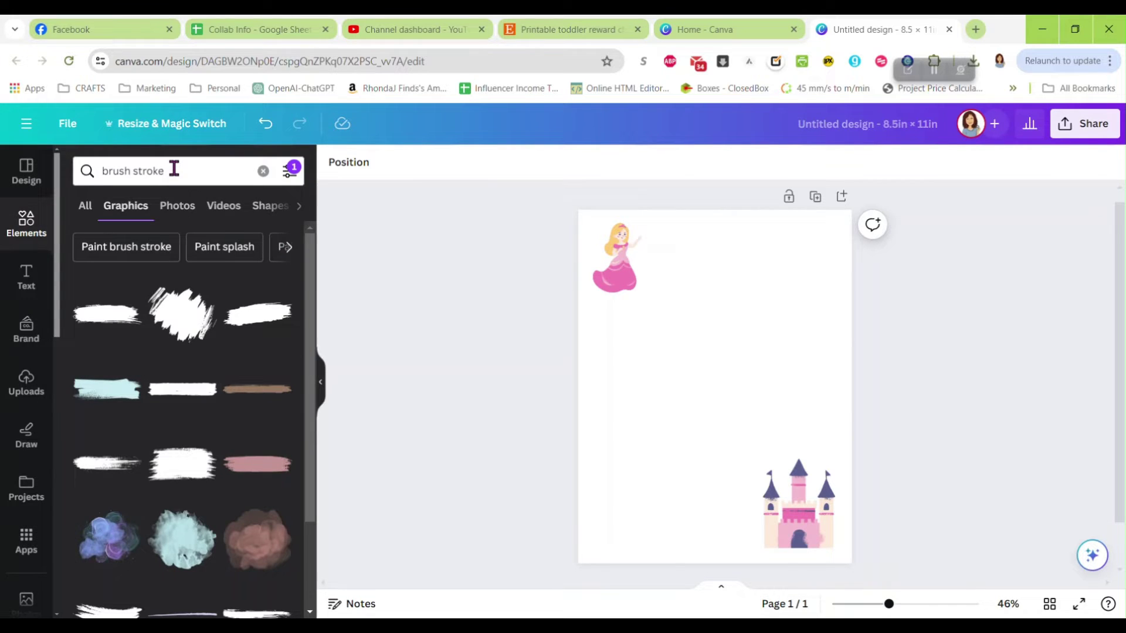
mouse_move(216, 289)
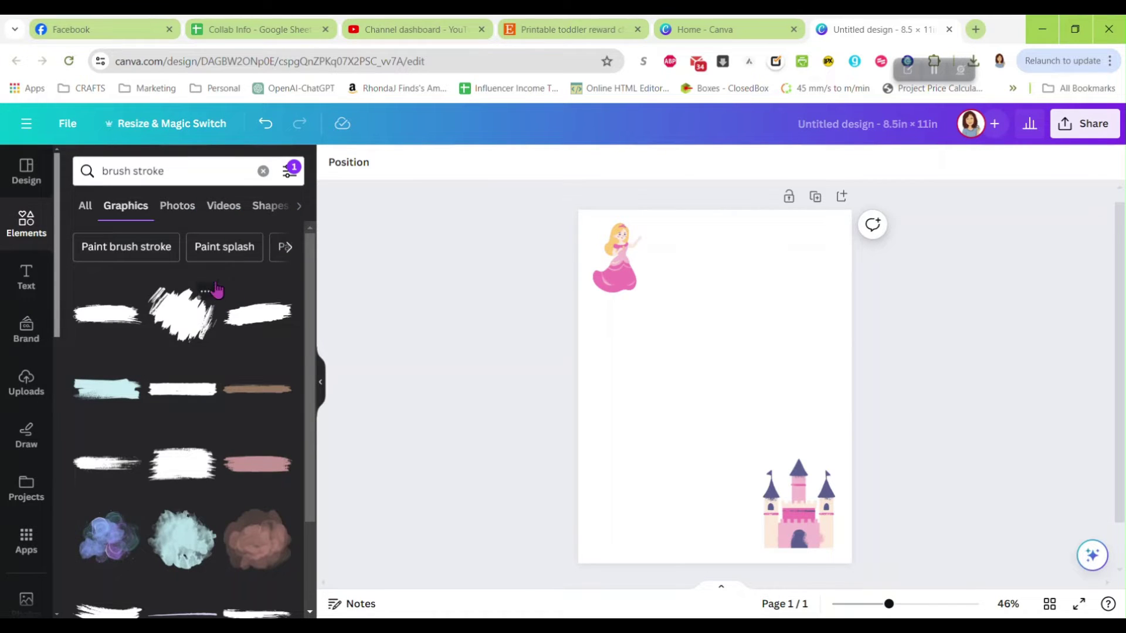
scroll(213, 326, down, 8)
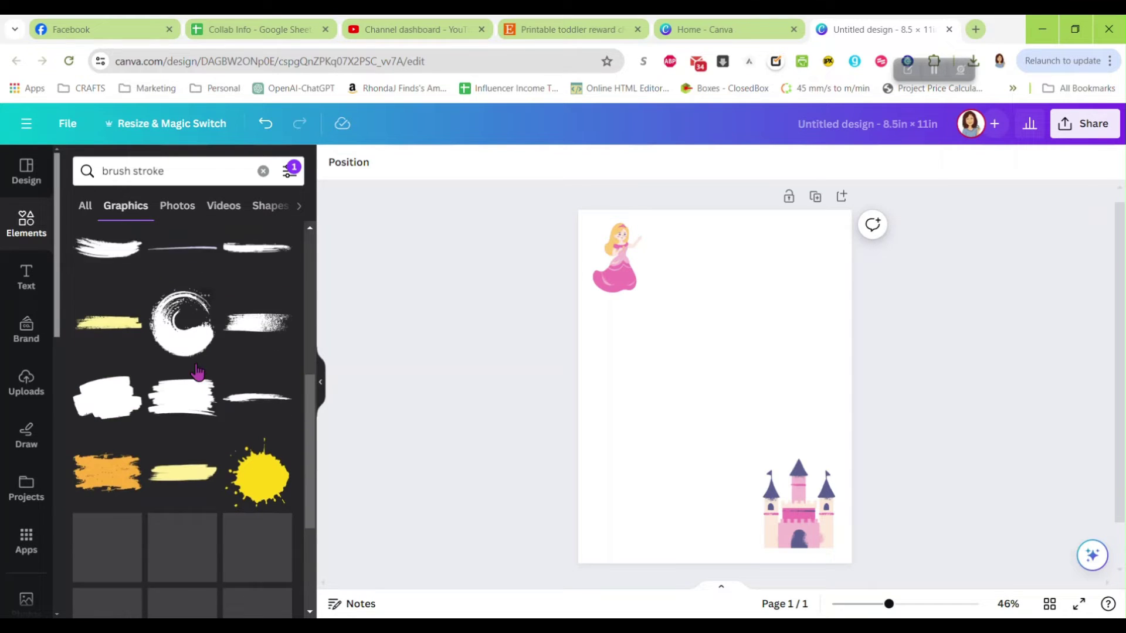
scroll(199, 364, down, 5)
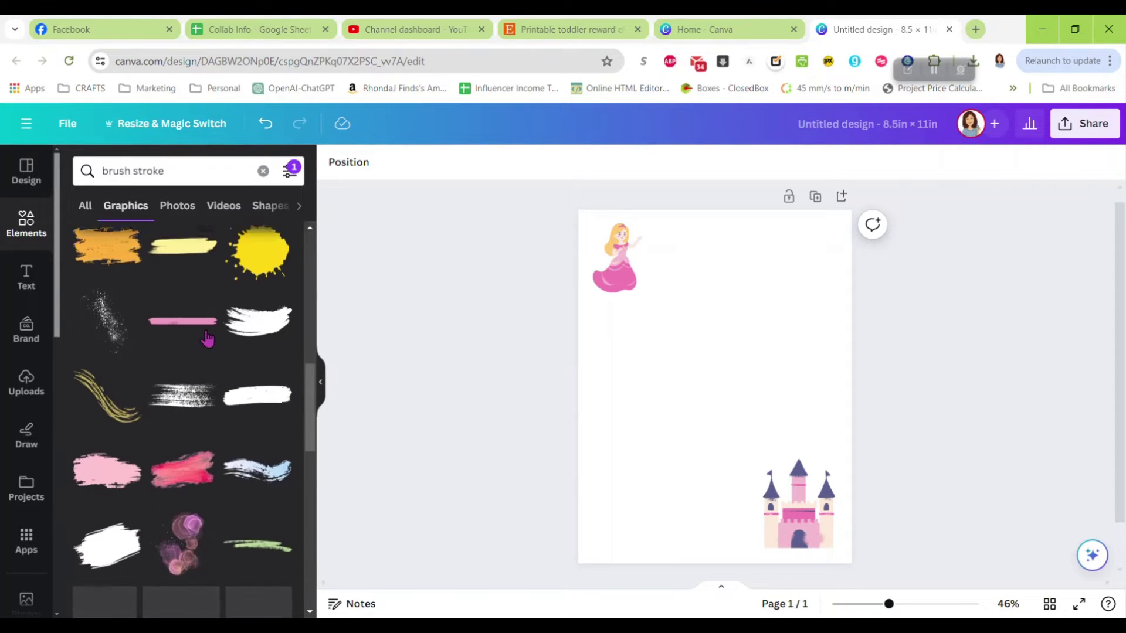
scroll(206, 340, down, 5)
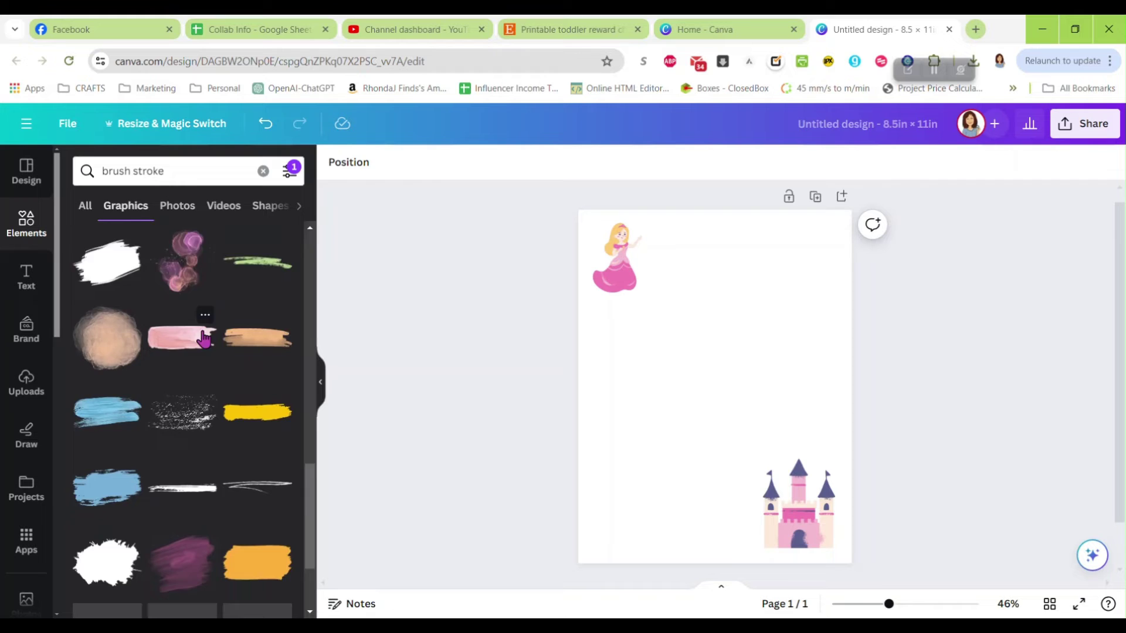
scroll(202, 354, down, 3)
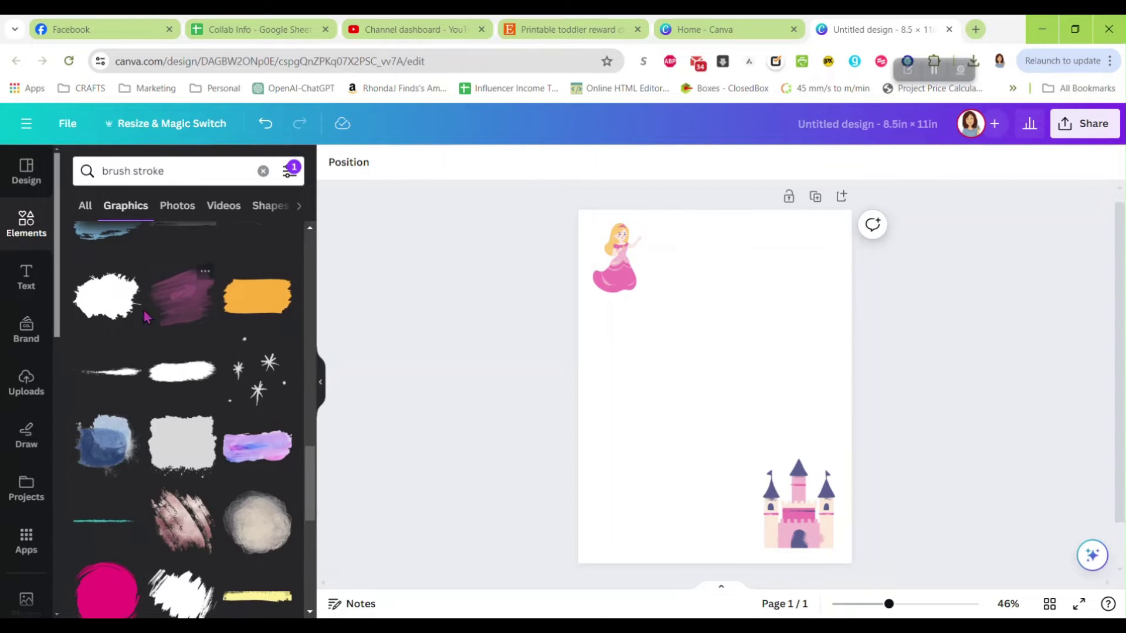
scroll(214, 414, down, 3)
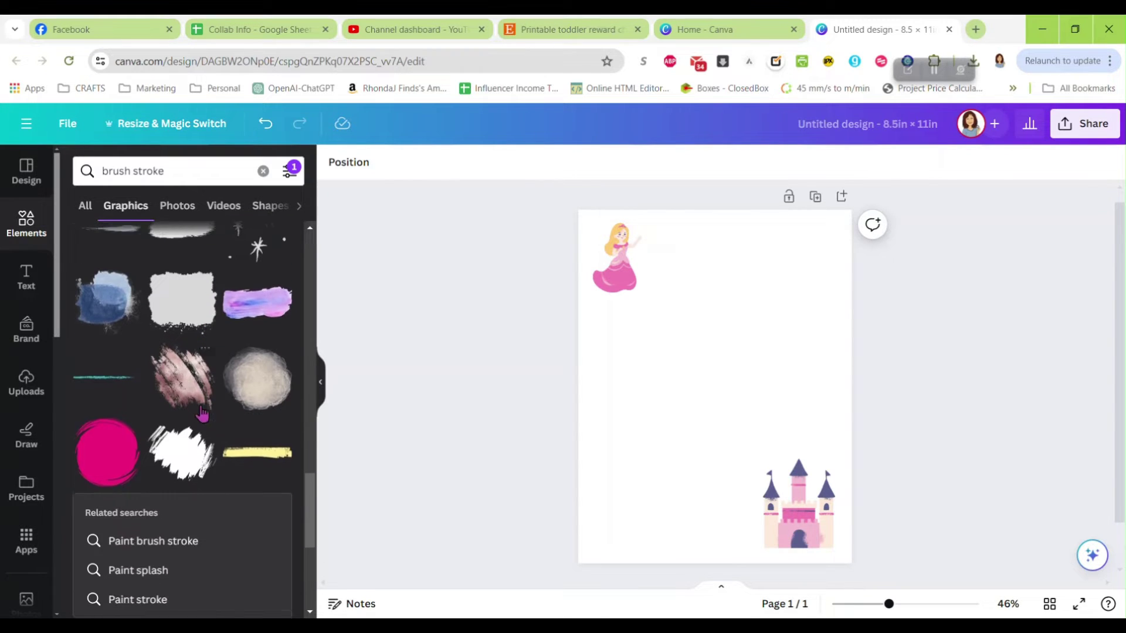
- Add a small pink brush-stroke circle and duplicate it into a row below the princess
click(107, 449)
mouse_move(769, 444)
mouse_down()
mouse_move(712, 382)
mouse_move(692, 273)
mouse_move(682, 281)
mouse_move(694, 289)
mouse_move(676, 268)
mouse_move(673, 289)
mouse_move(616, 320)
mouse_move(649, 329)
mouse_up()
key(ctrl+d)
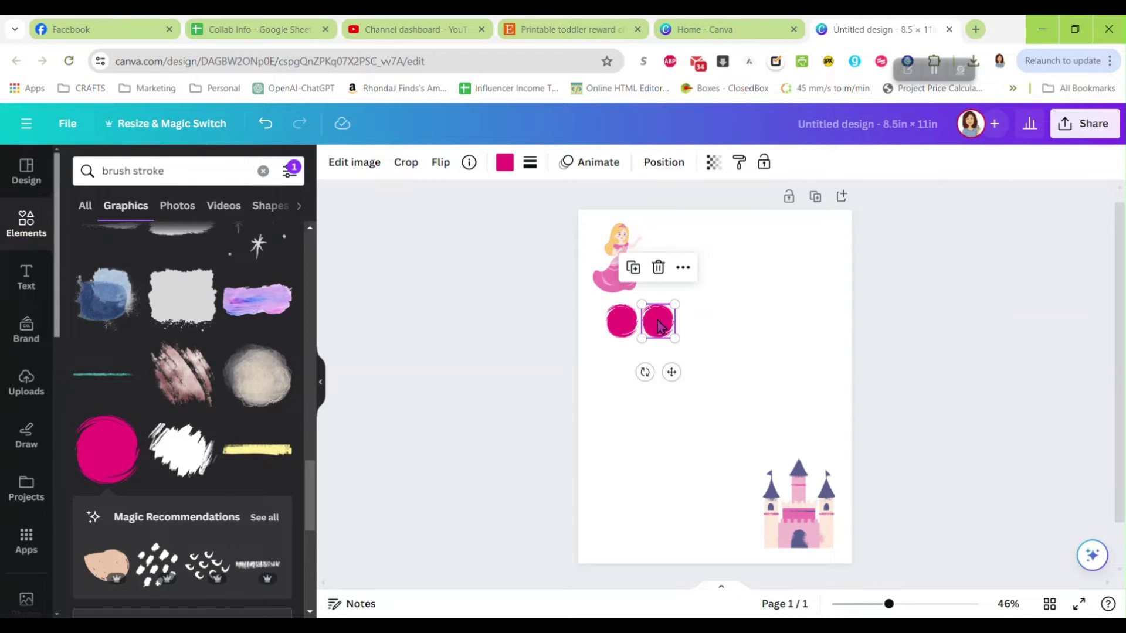
key(ctrl+d)
key(ctrl+d)
key(ctrl+d)
key(ctrl+d)
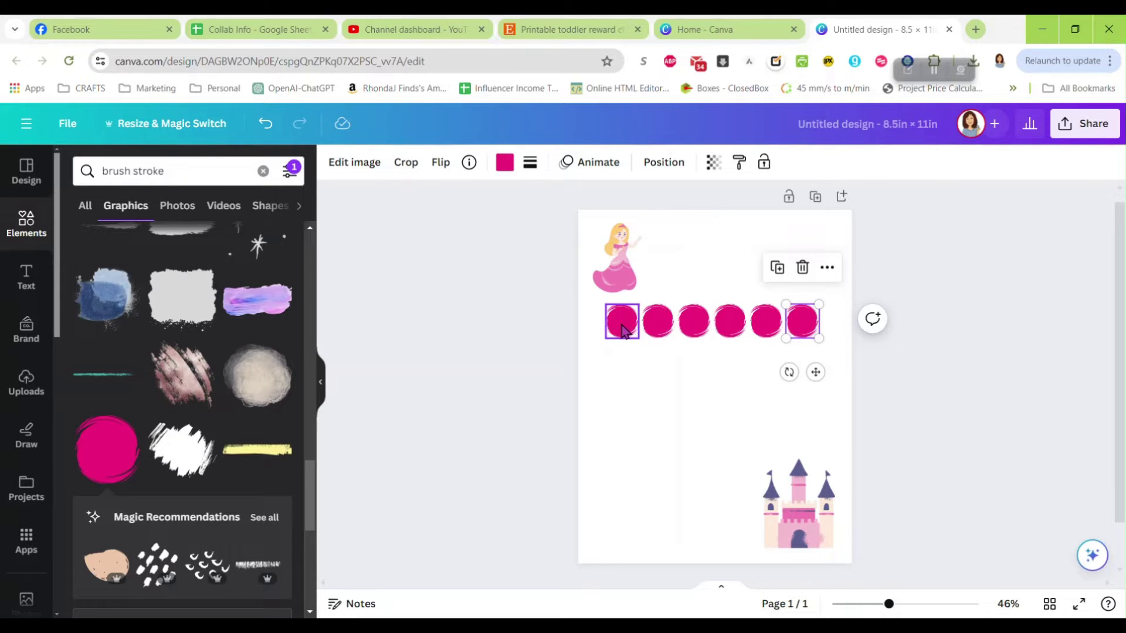
drag(622, 326, 756, 326)
click(650, 321)
click(729, 323)
click(759, 324)
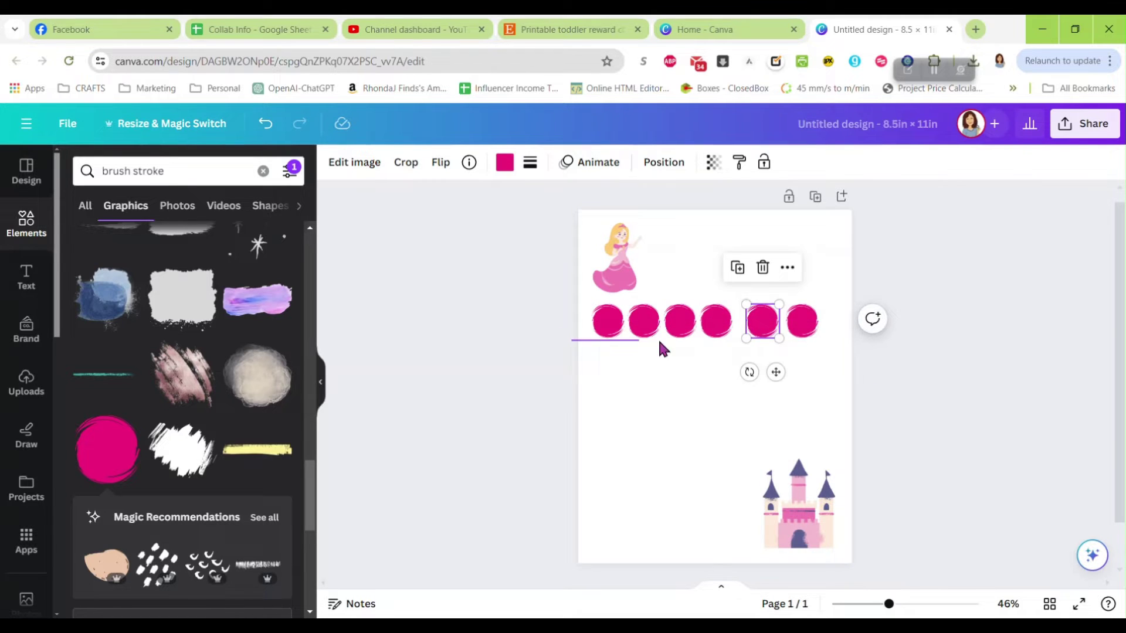
- Space the six circles evenly with Tidy up and group them
drag(659, 343, 838, 306)
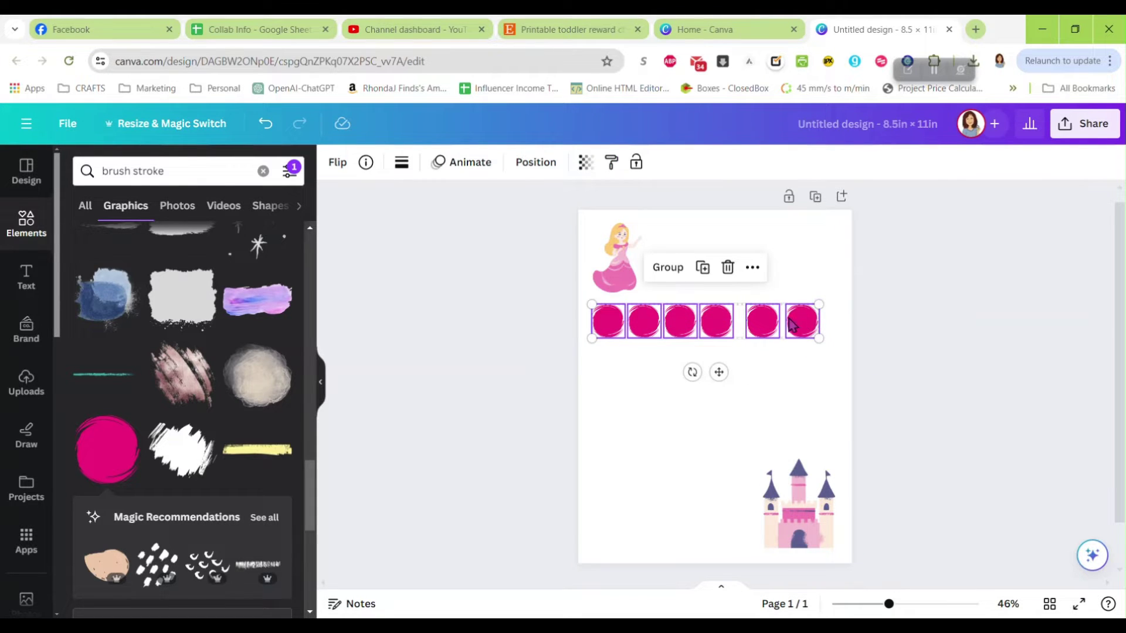
click(753, 269)
mouse_move(859, 387)
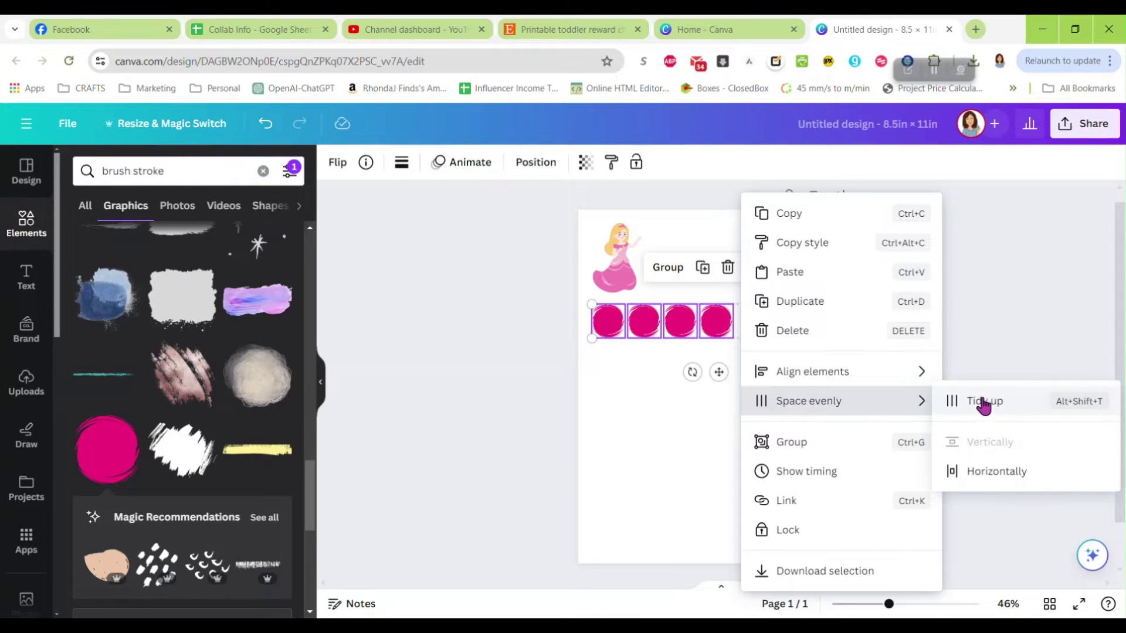
click(983, 403)
drag(763, 330, 767, 323)
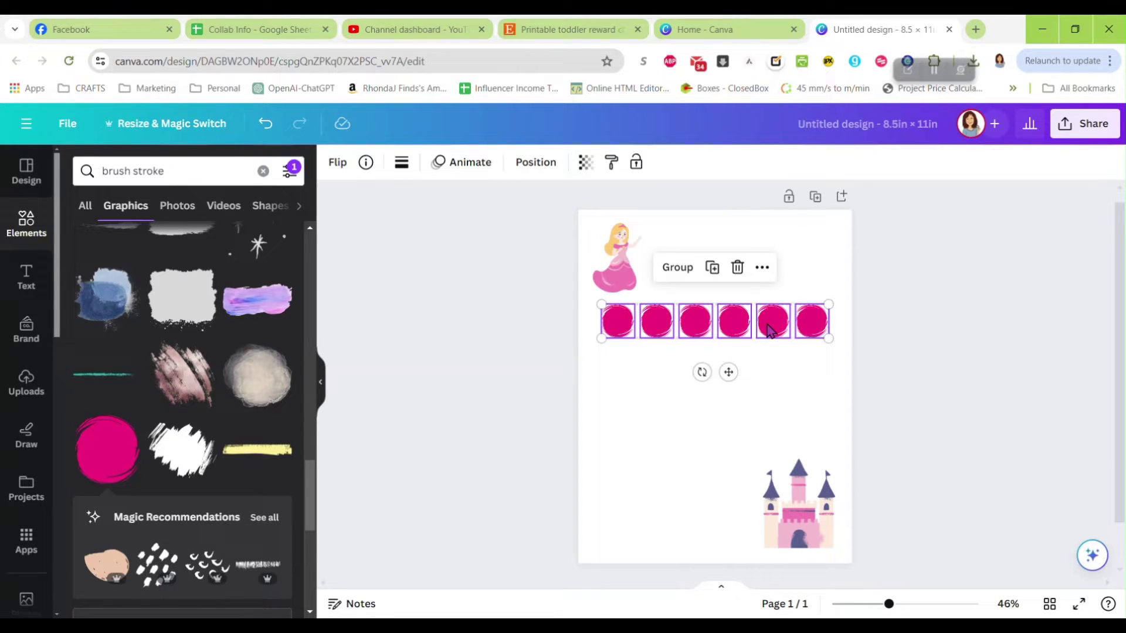
click(676, 267)
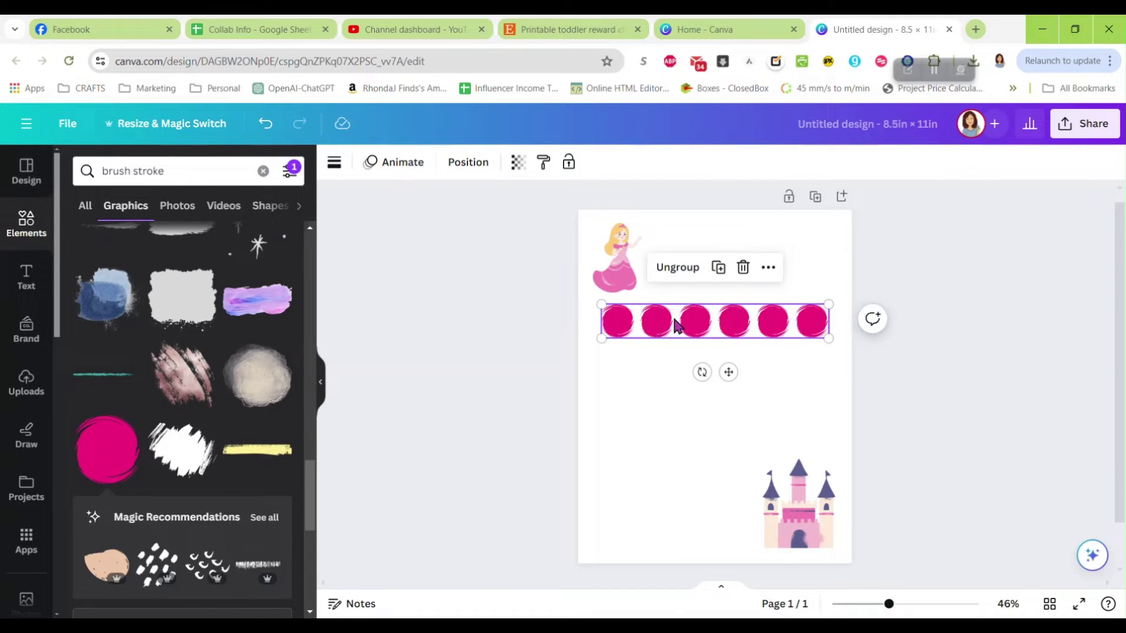
- Ungroup the row and recolour circles 1, 3 and 5 light pink #f4bbd0
click(680, 267)
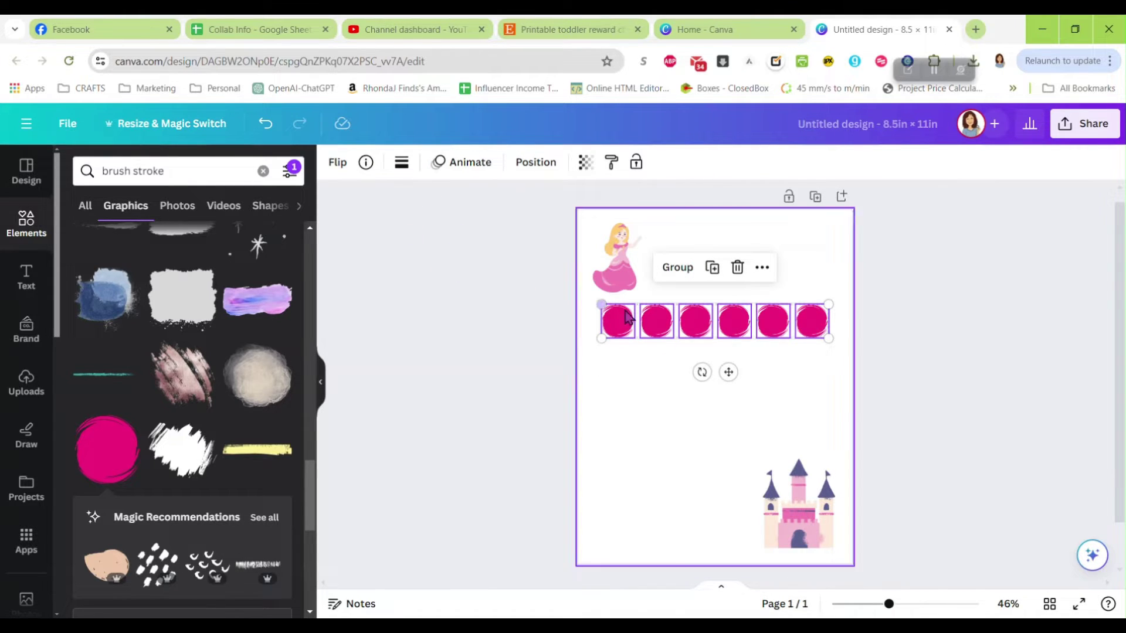
click(572, 326)
click(616, 325)
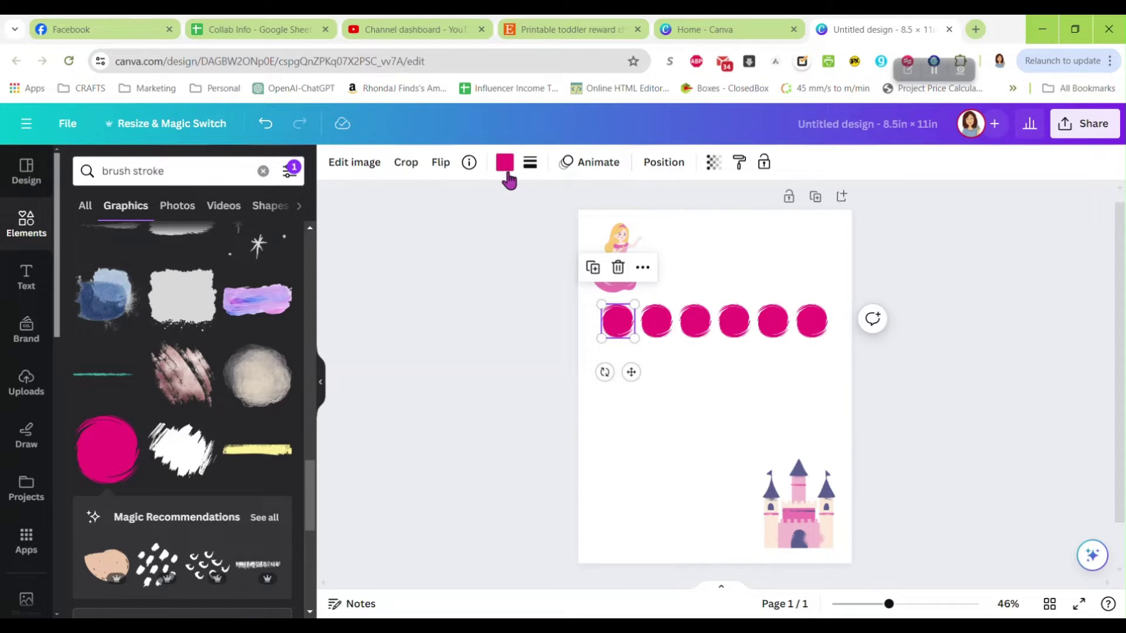
click(506, 164)
click(247, 257)
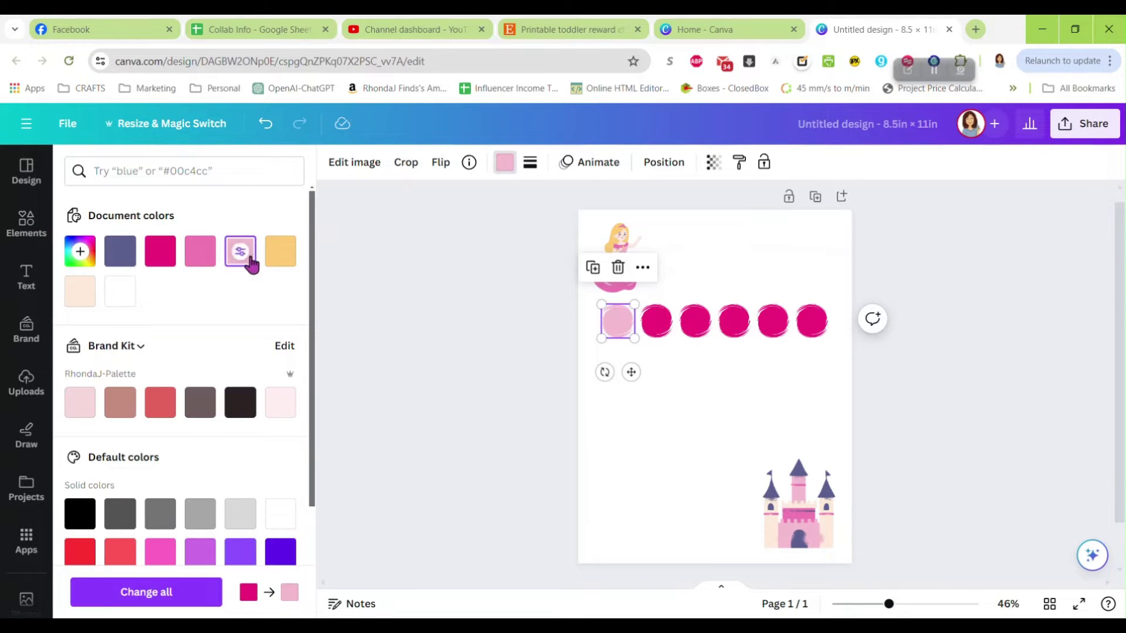
click(694, 322)
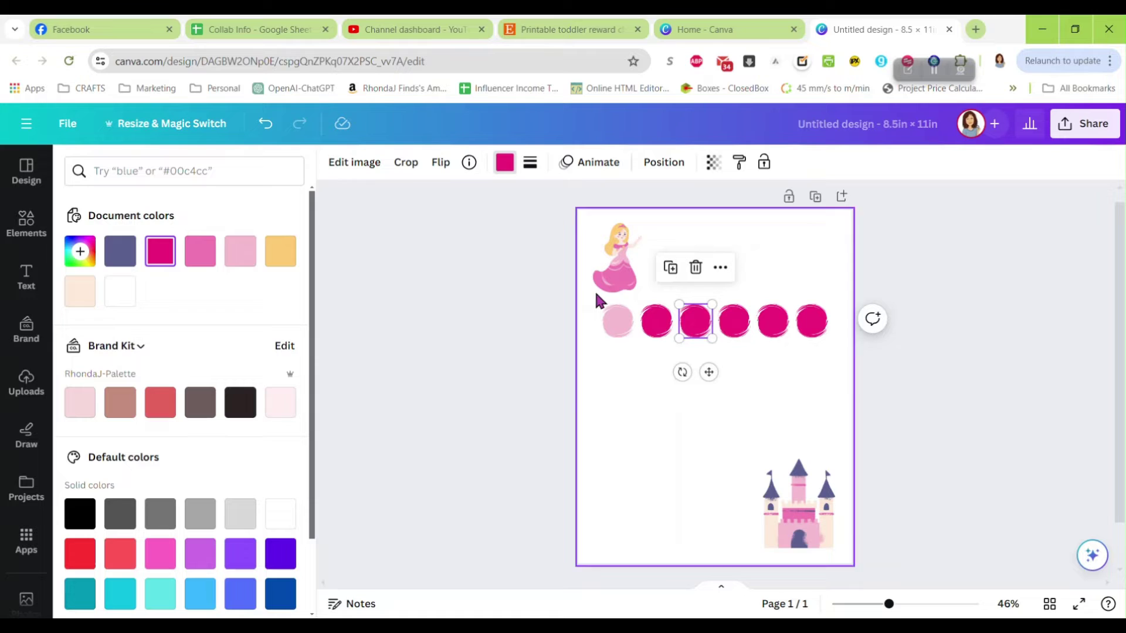
click(240, 251)
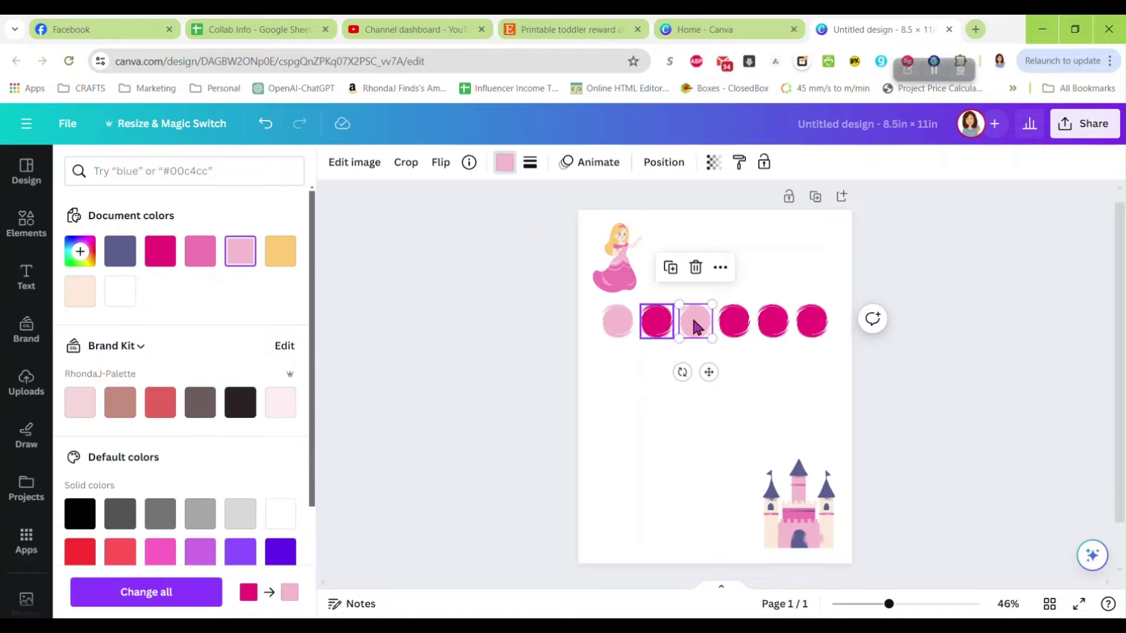
click(772, 322)
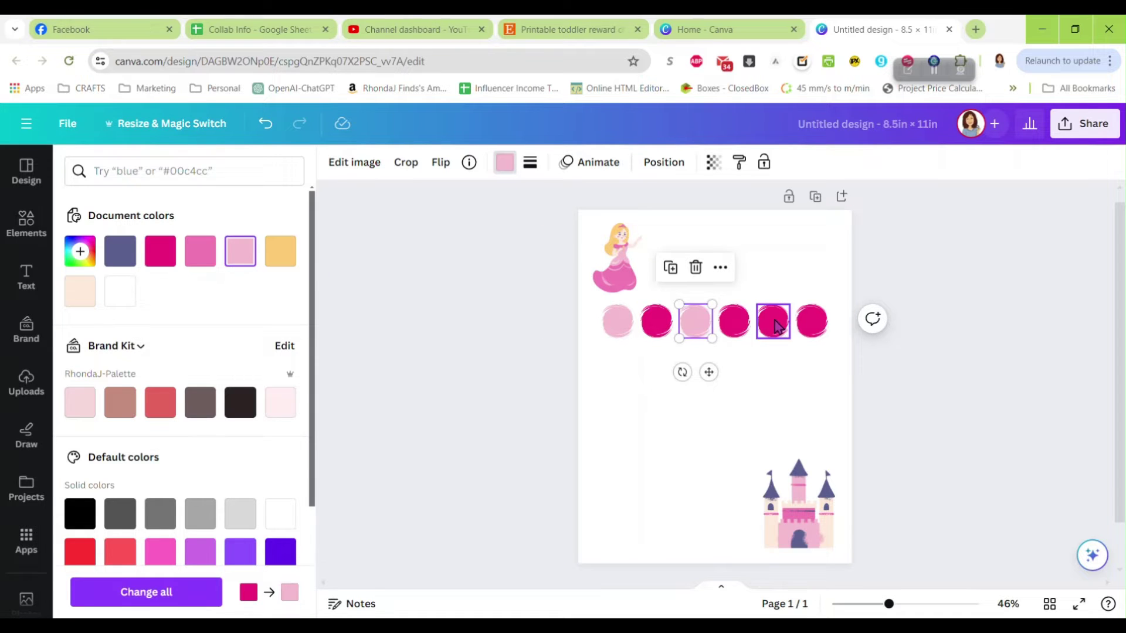
click(241, 251)
key(Escape)
click(890, 374)
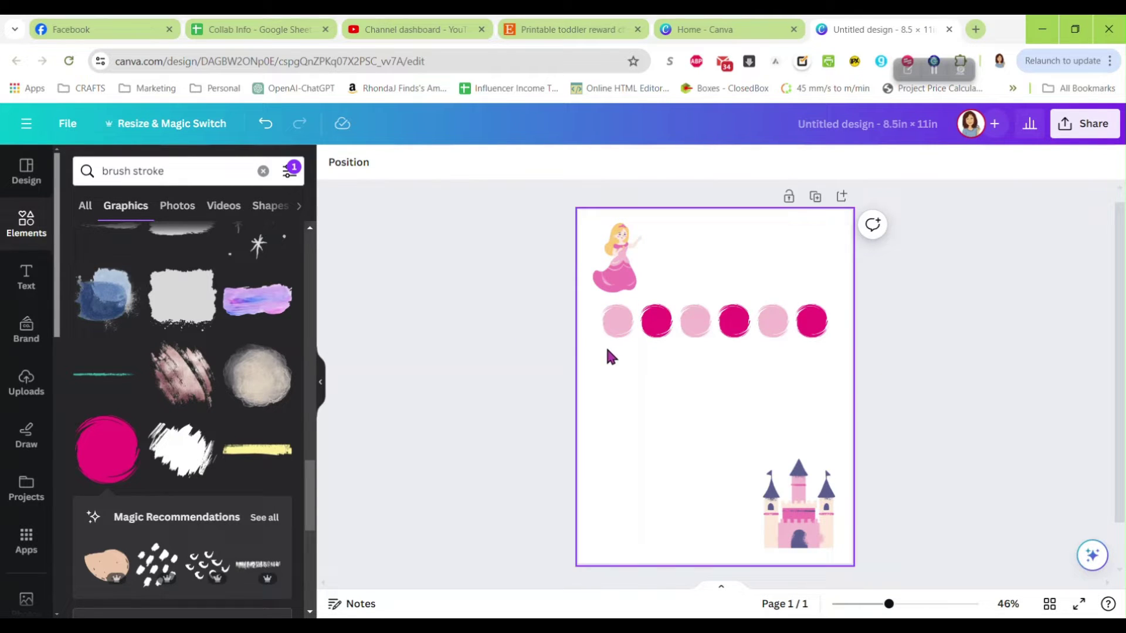
- Copy the circle row downward into five stacked rows, then select the grid without the castle
drag(607, 346, 754, 357)
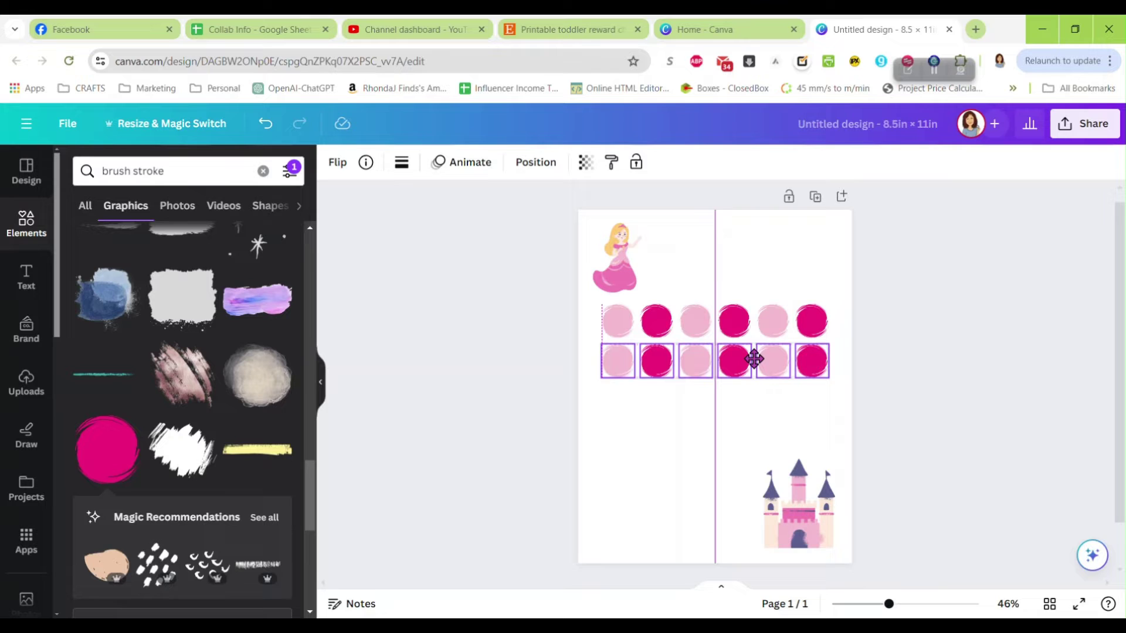
drag(754, 358, 755, 361)
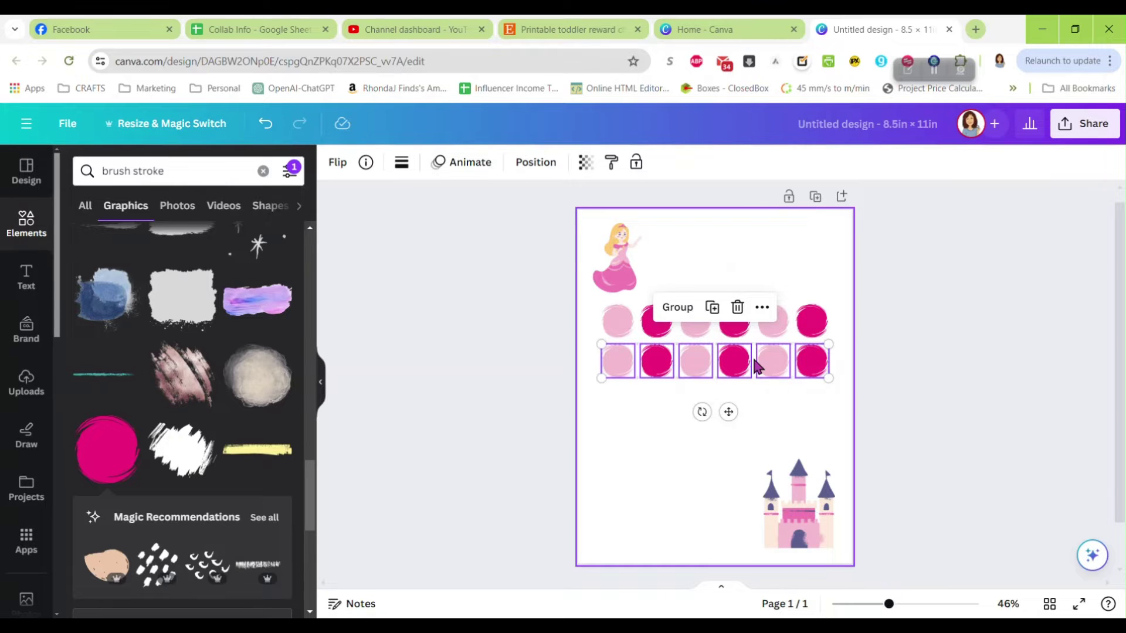
key(ctrl+d)
key(ctrl+d)
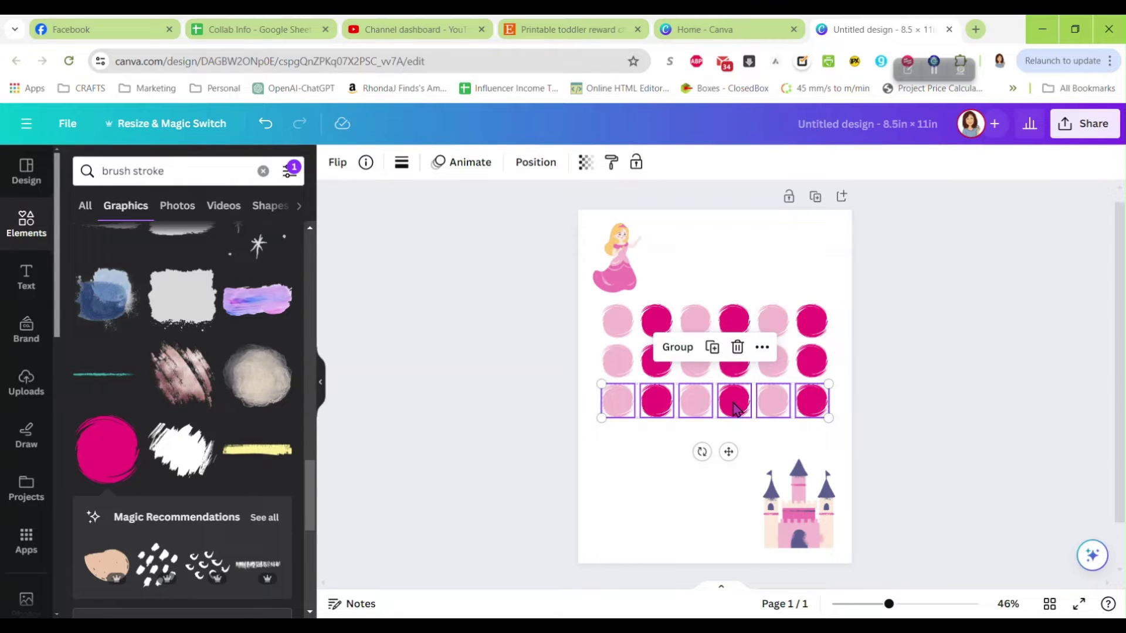
key(ctrl+d)
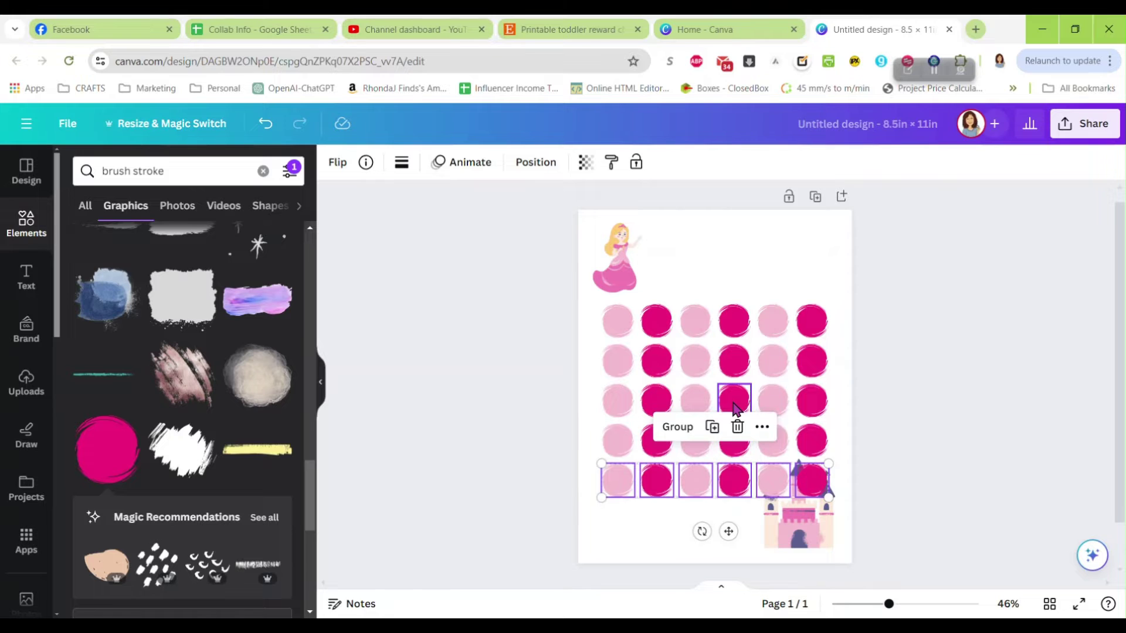
click(902, 372)
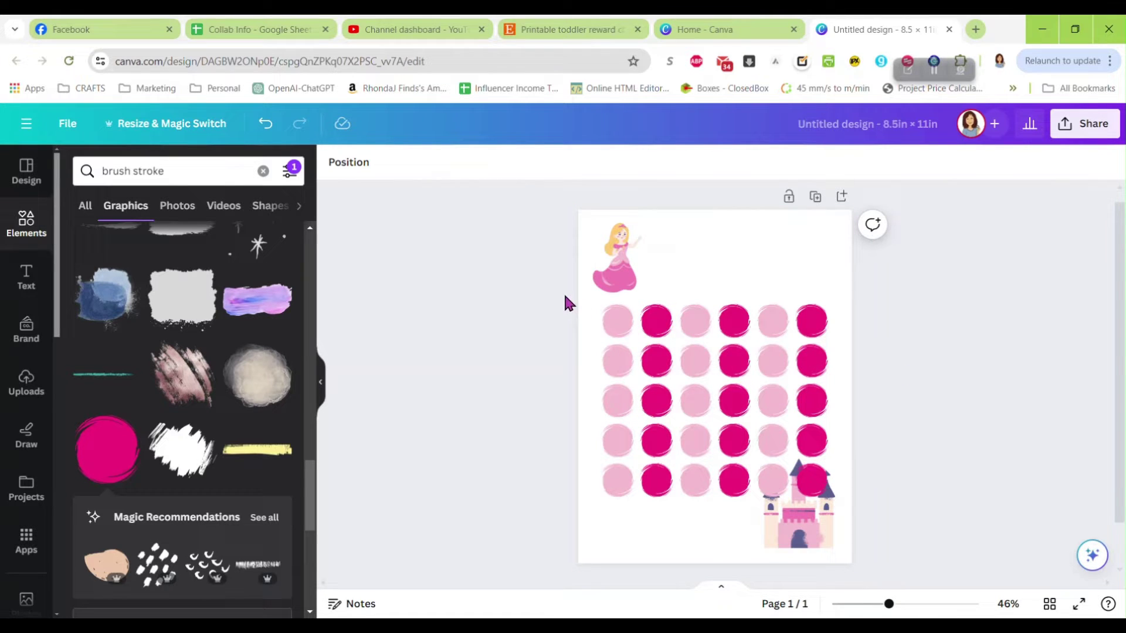
drag(564, 295, 831, 492)
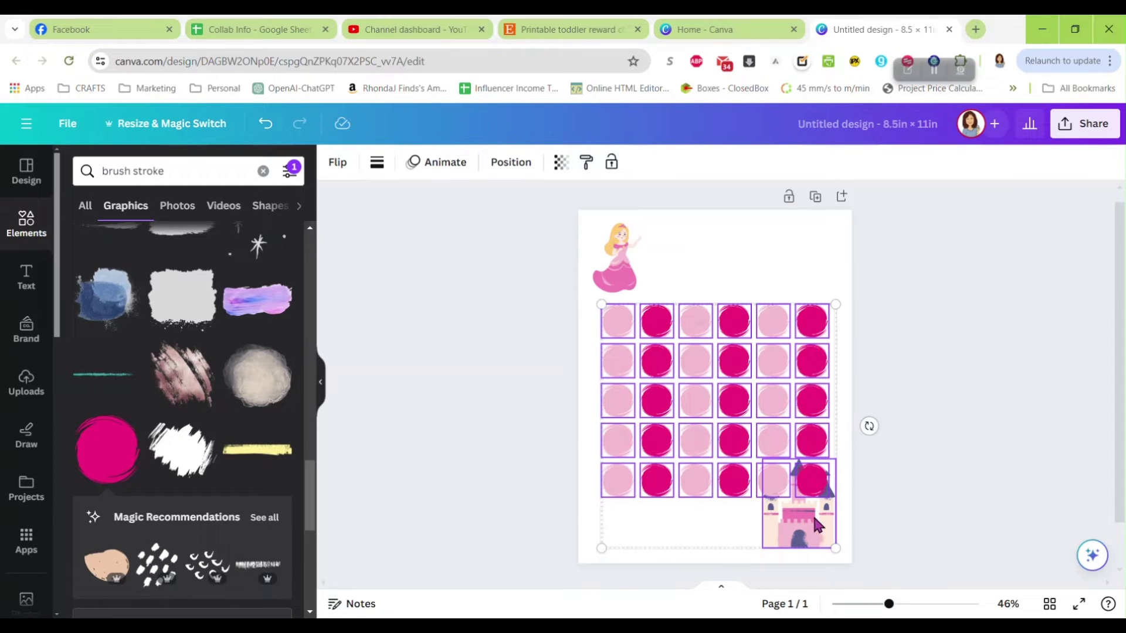
shift+click(819, 535)
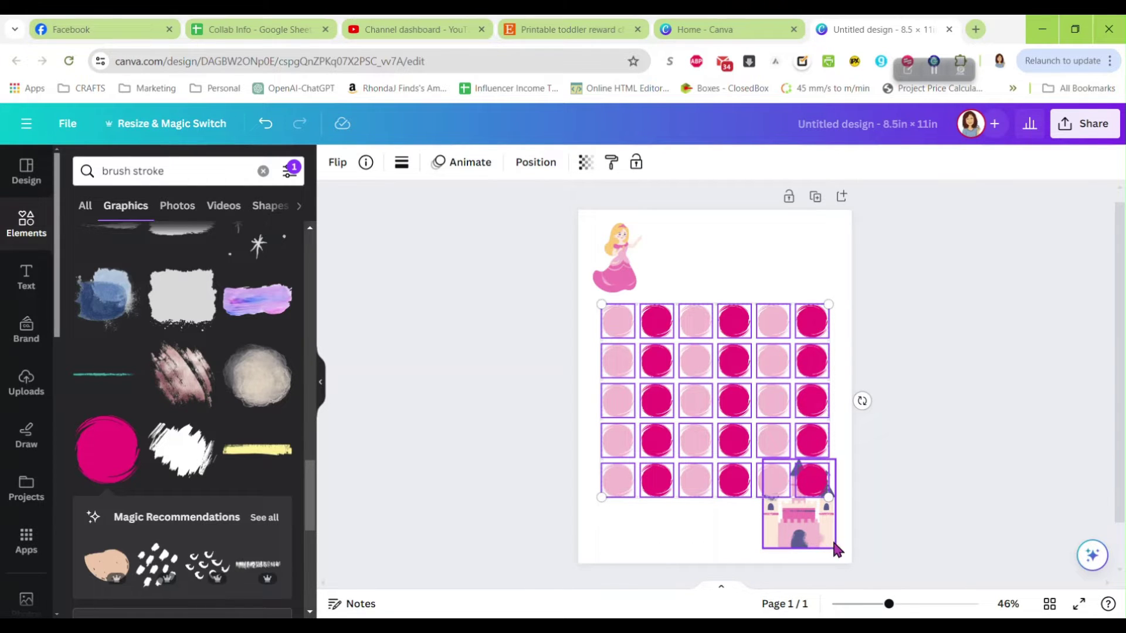
shift+click(834, 545)
shift+click(801, 535)
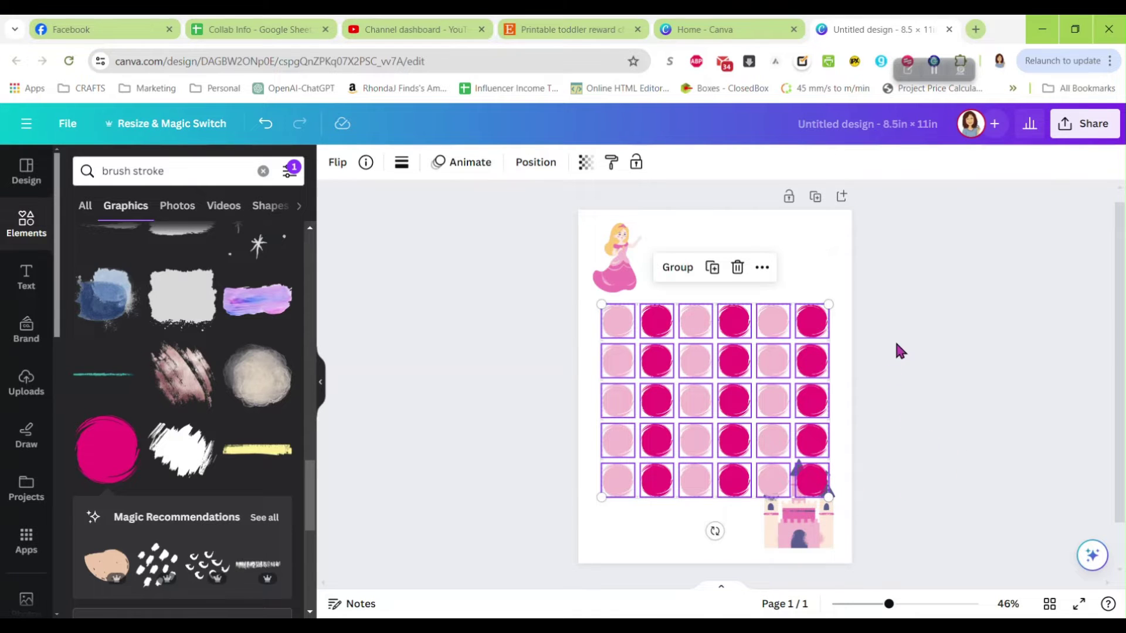
- Group the circles into one grid and move it up snug under the princess
click(678, 268)
drag(694, 367, 683, 357)
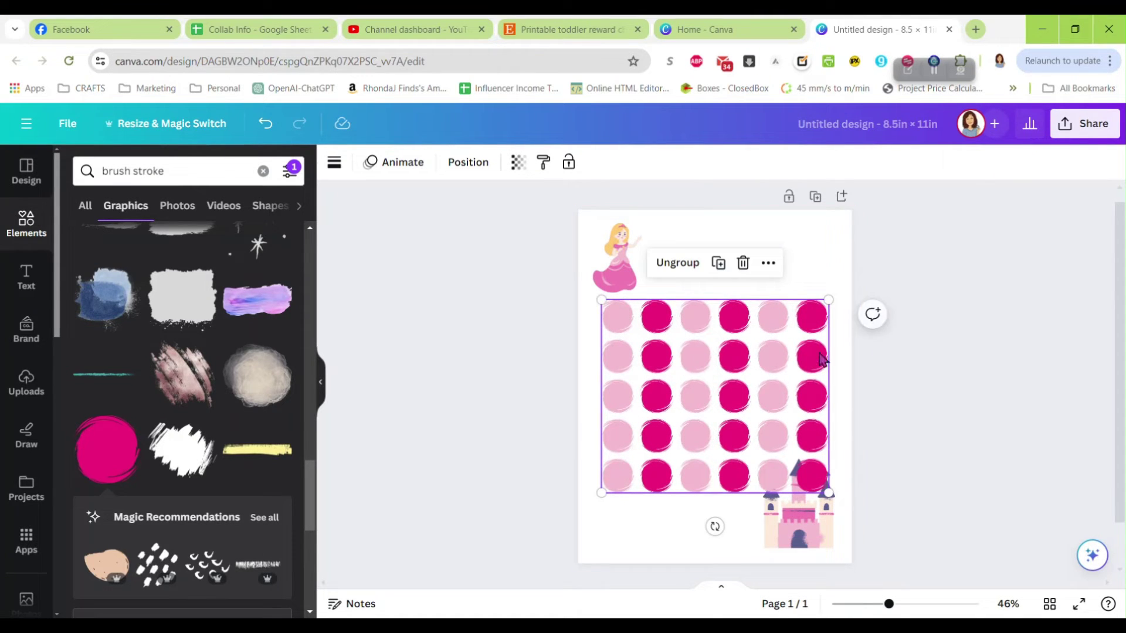
click(888, 352)
click(627, 253)
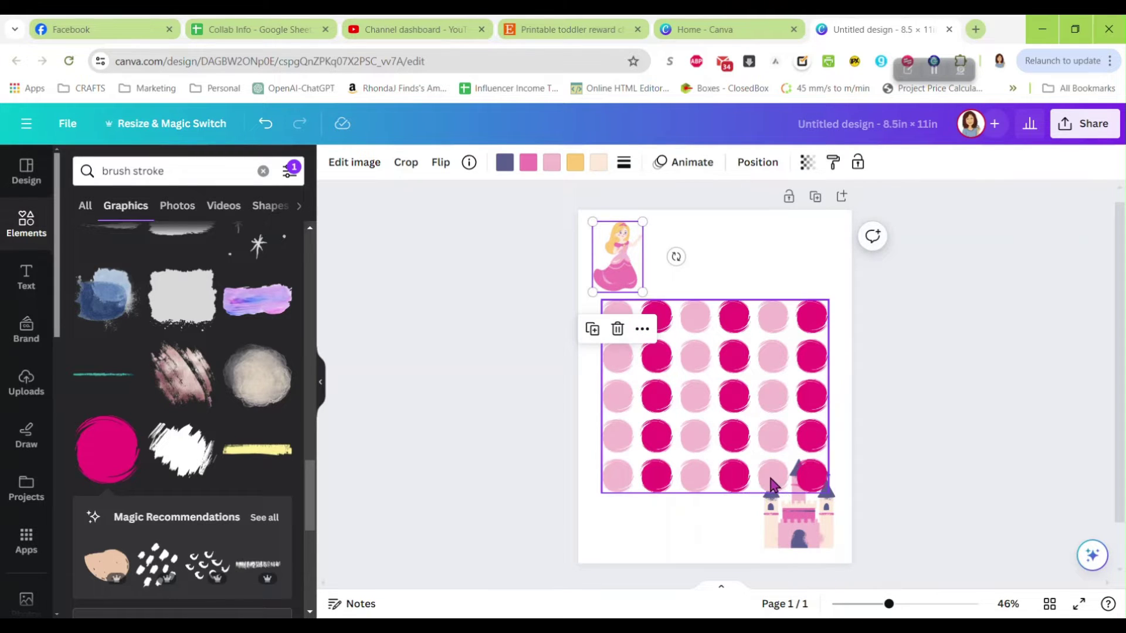
drag(770, 485, 824, 480)
- Set the castle below the grid's bottom-right corner and raise the princess to line up
click(799, 534)
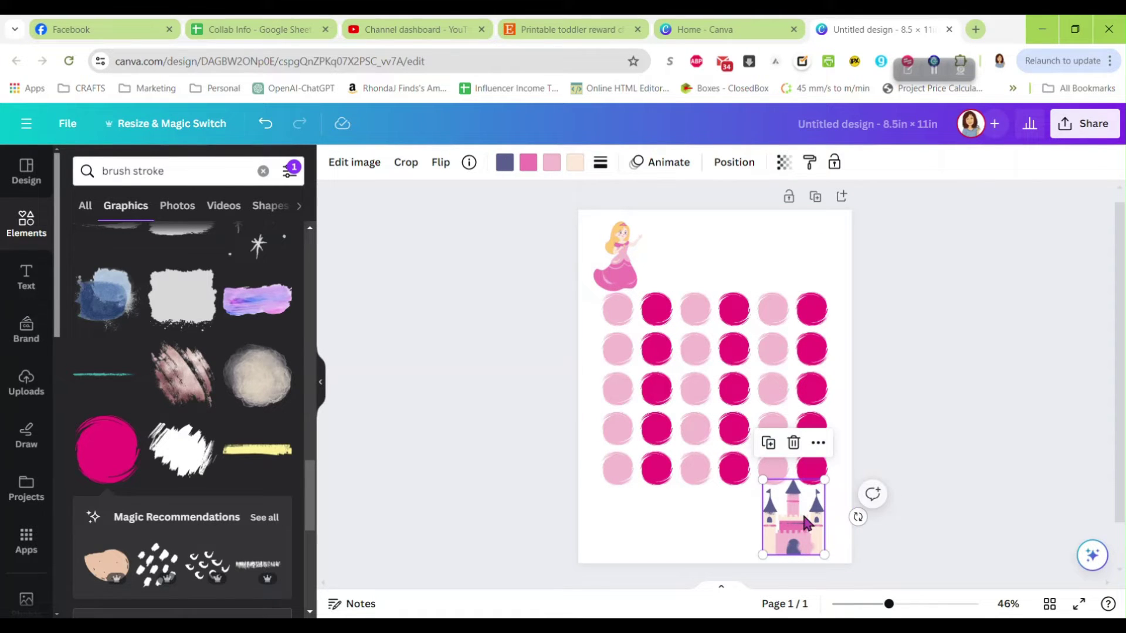
drag(793, 532, 791, 524)
click(898, 435)
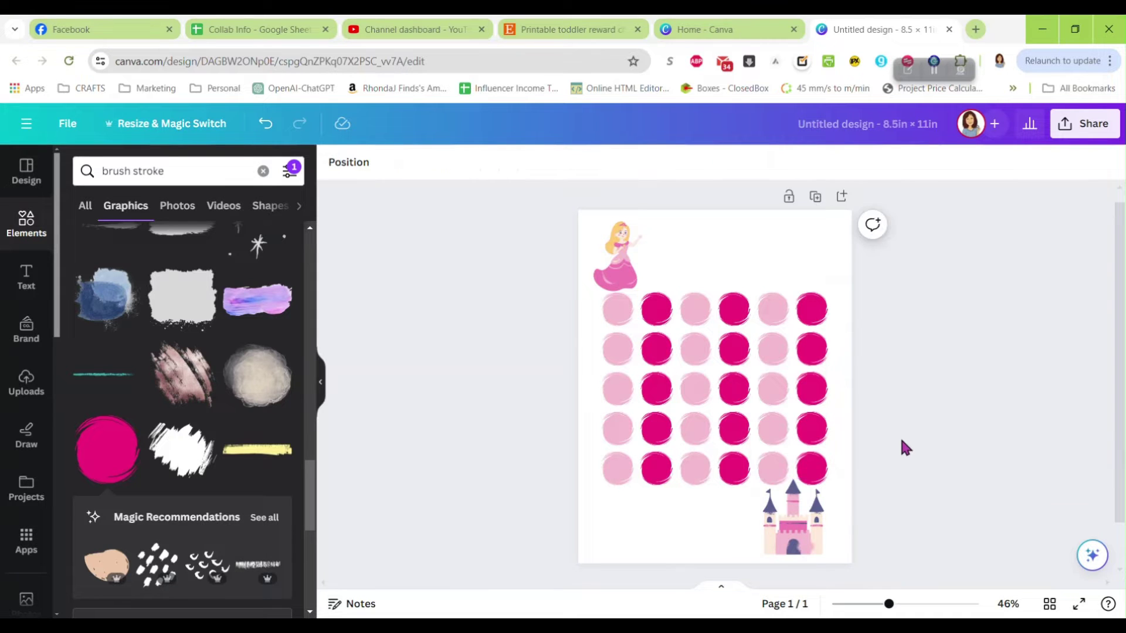
click(623, 262)
drag(623, 263, 631, 249)
- Add a large 'Reward Chart' heading at the top beside the princess
click(902, 290)
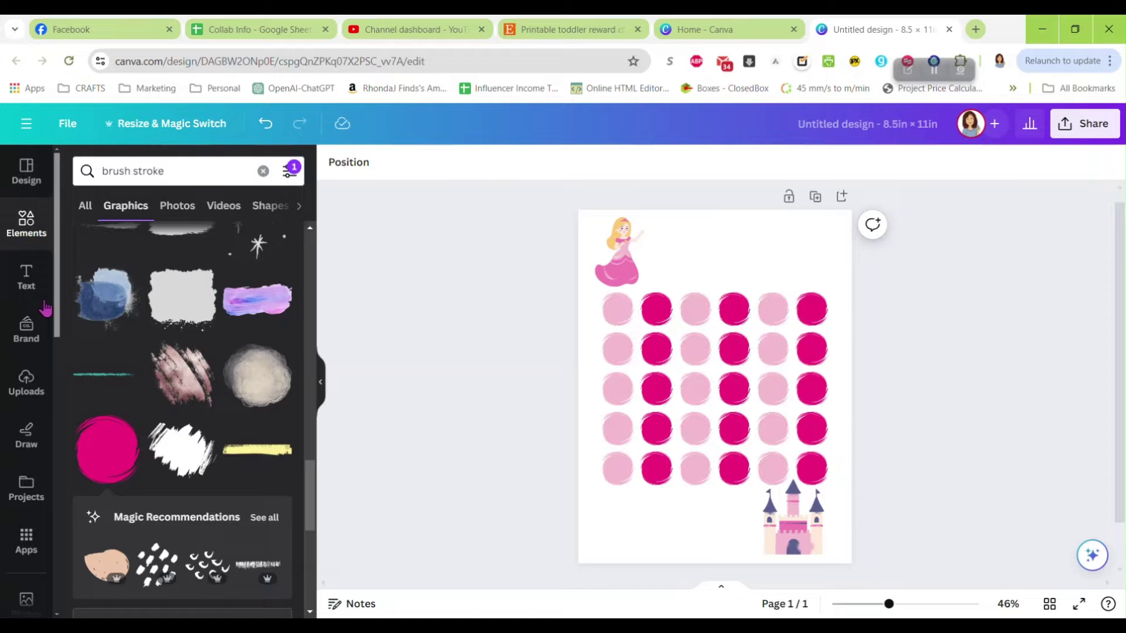
click(29, 282)
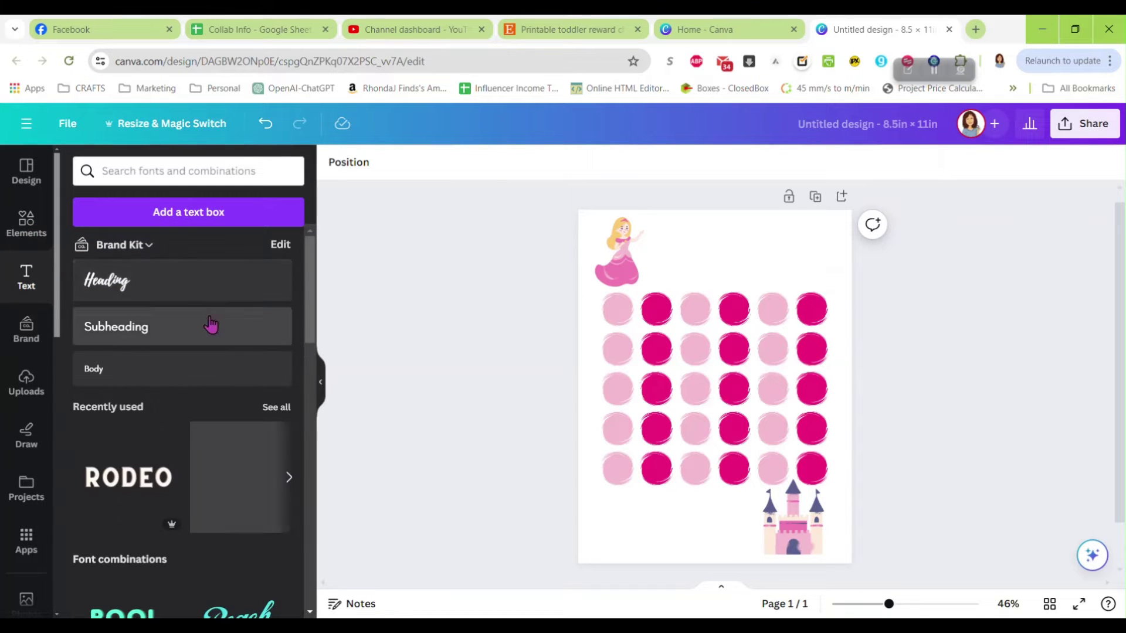
click(184, 293)
text(R)
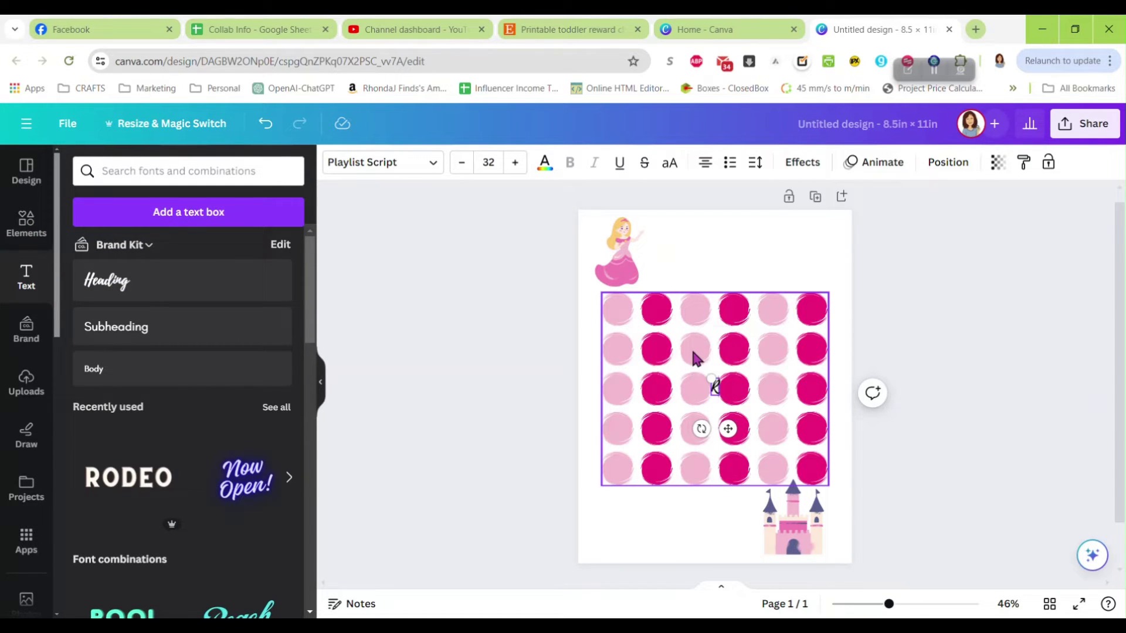
text(eward Char)
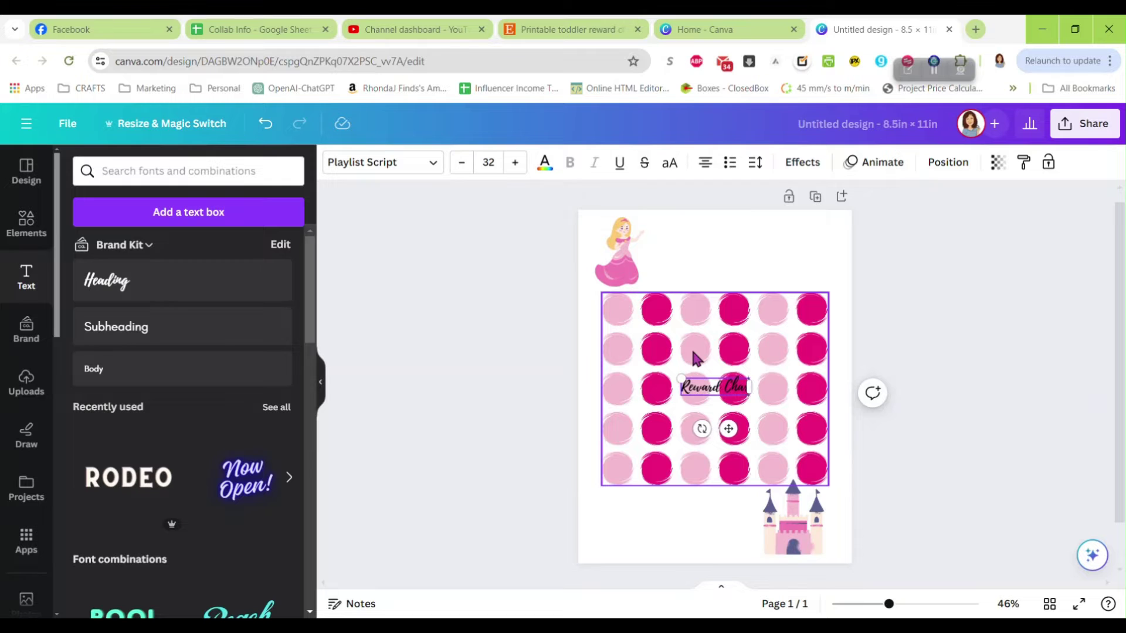
text(t)
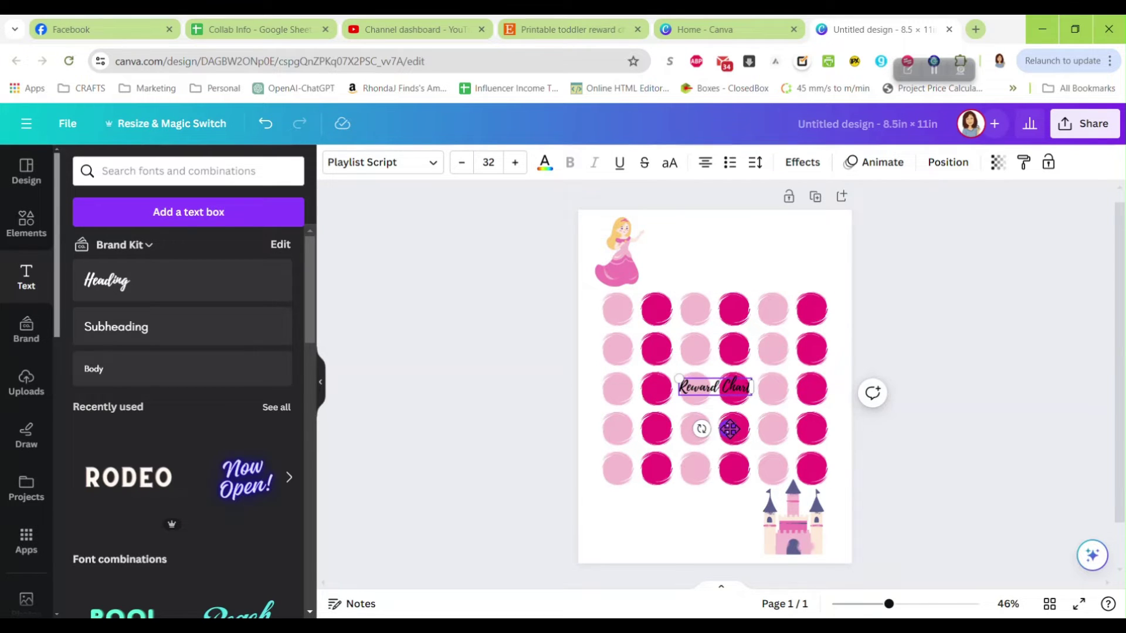
drag(728, 429, 710, 285)
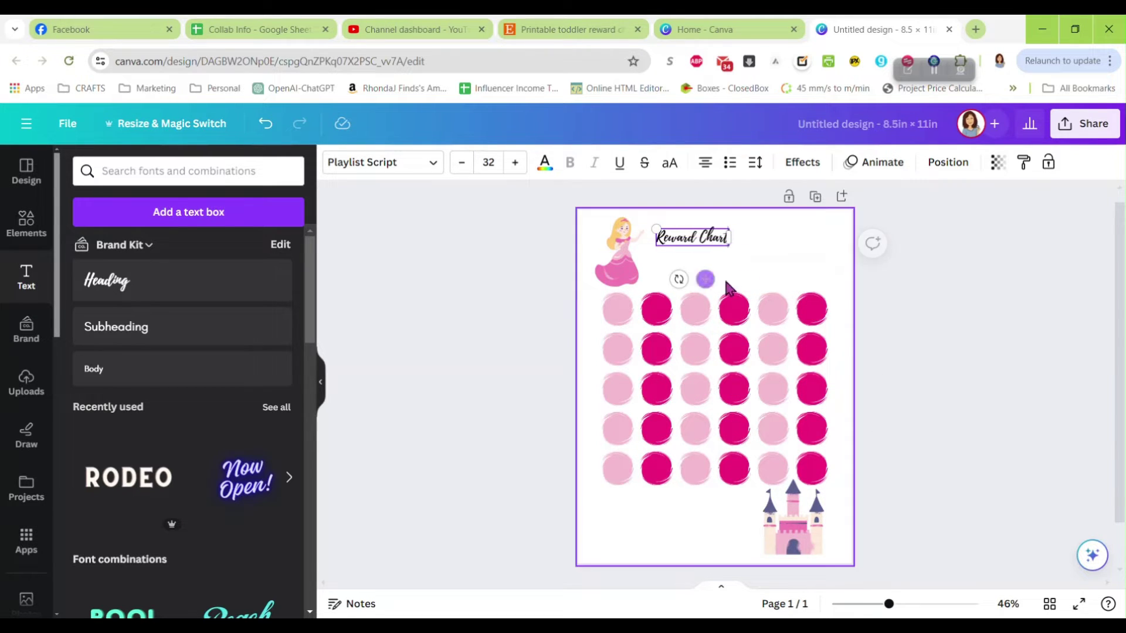
drag(655, 229, 525, 197)
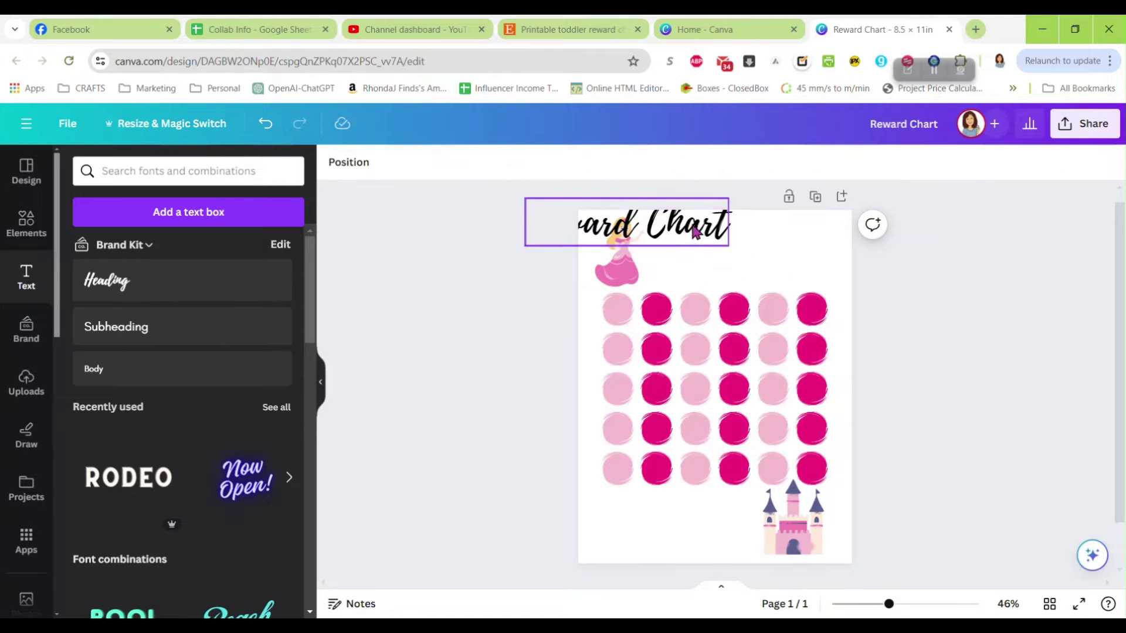
drag(692, 221, 768, 250)
- Add a 'Your Reward' heading at the page's bottom left
click(890, 324)
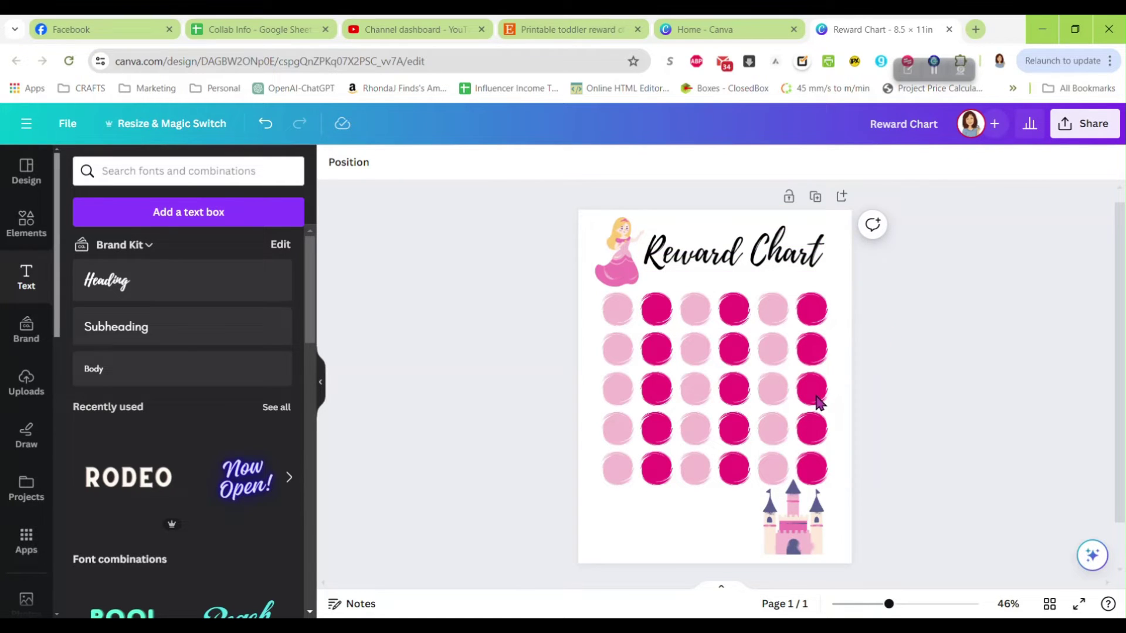
click(143, 282)
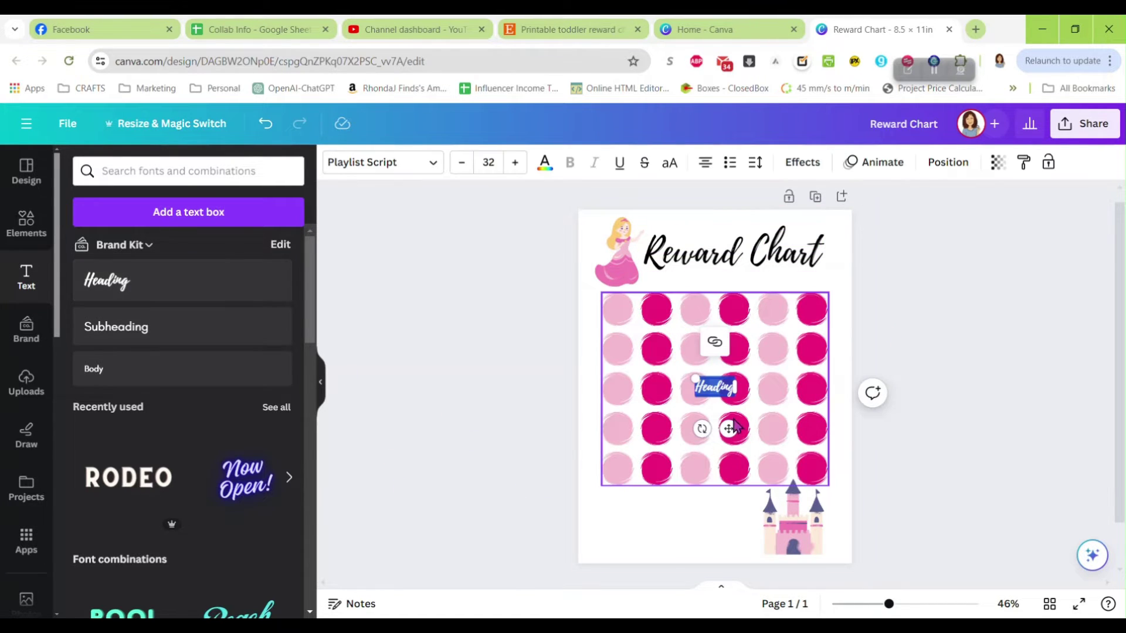
text(Your Rewa)
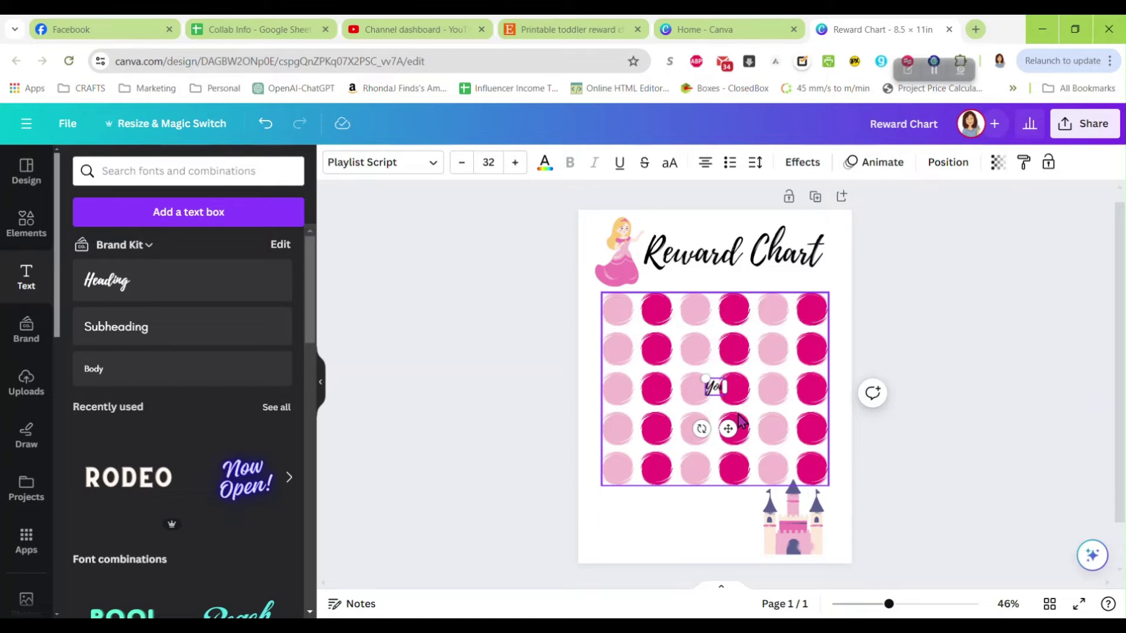
text(rd)
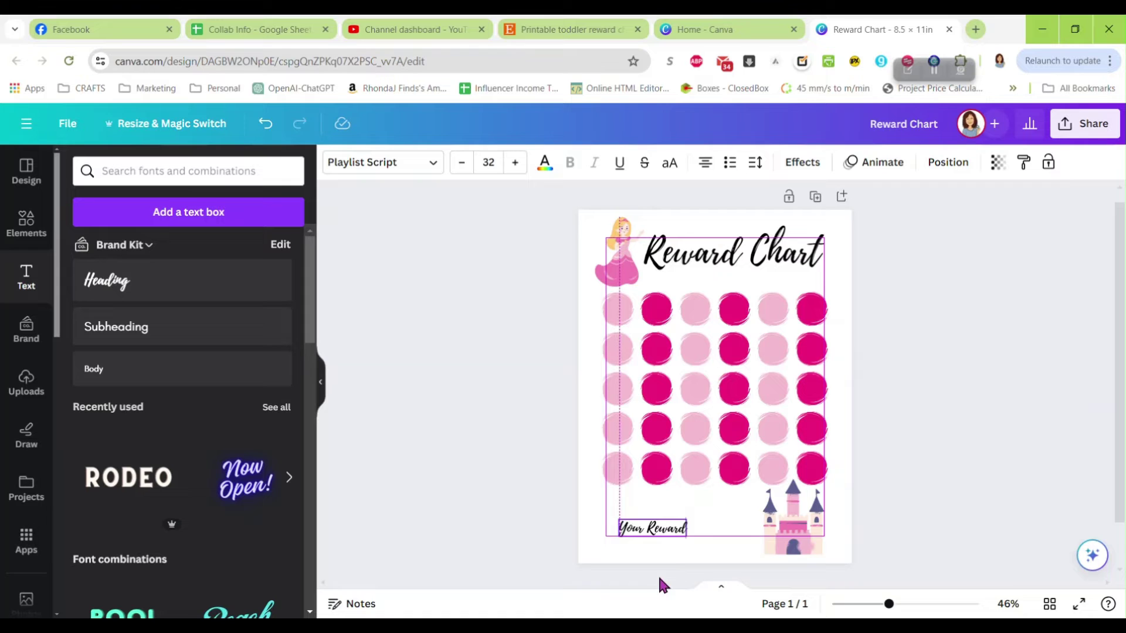
drag(659, 579, 640, 560)
click(494, 462)
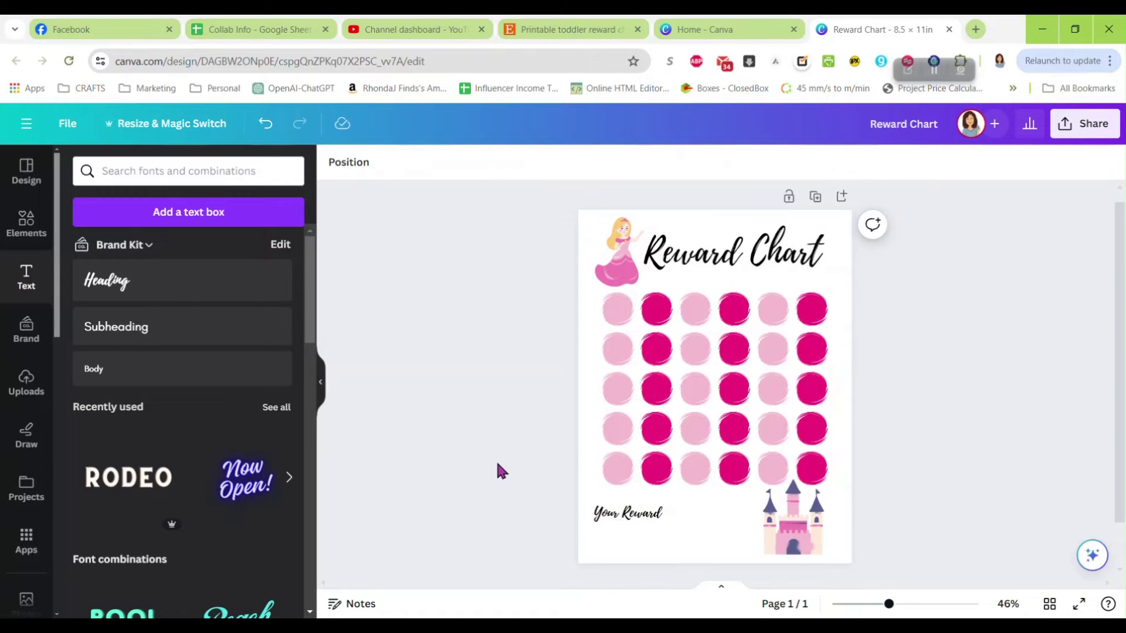
- Search graphics for 'line' and place a thin straight line below Your Reward
click(183, 173)
text(line)
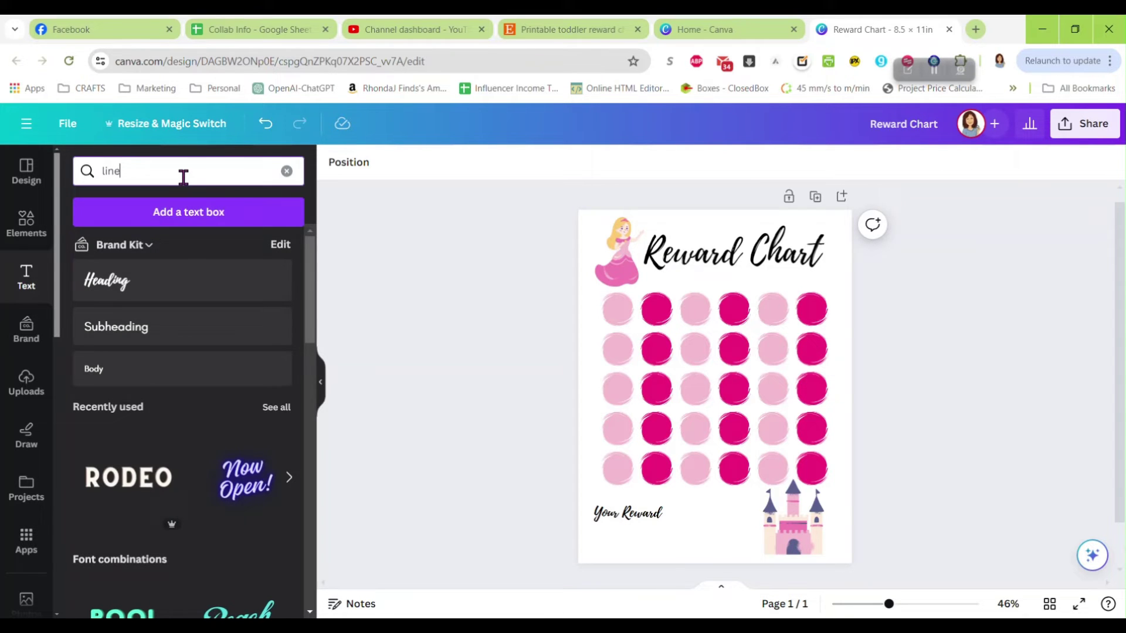
click(27, 223)
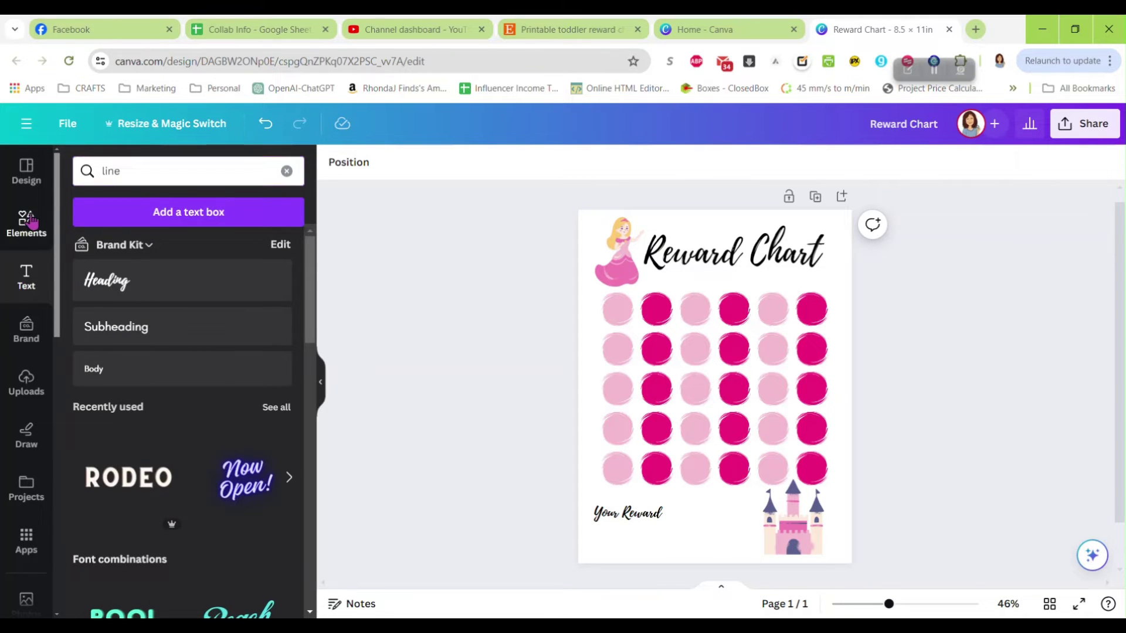
click(175, 173)
key(Return)
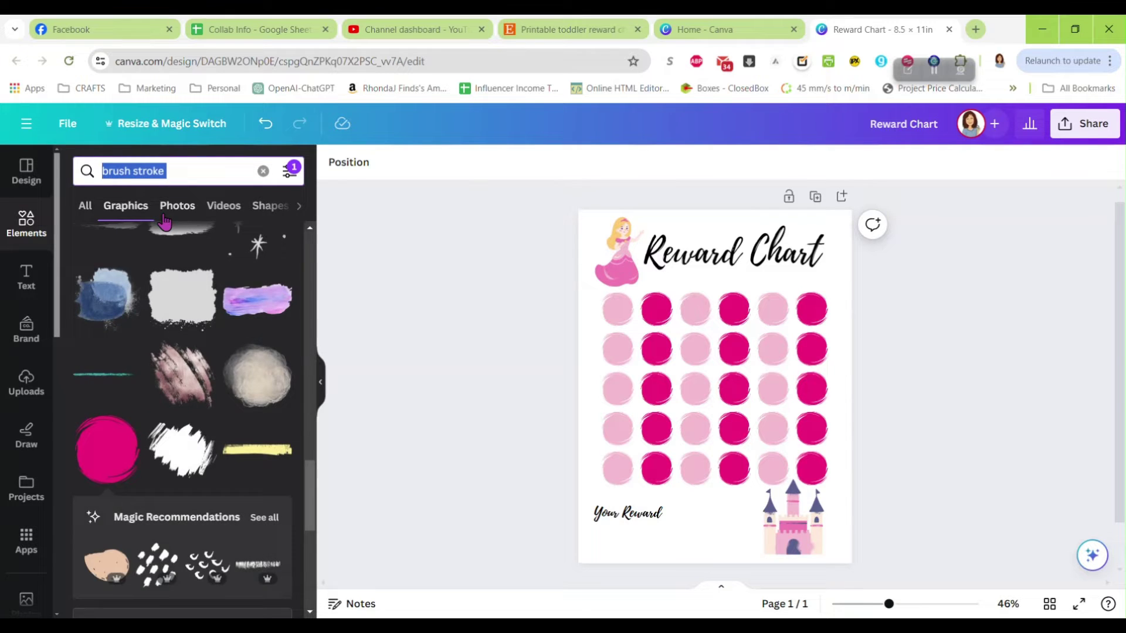
text(line)
key(Return)
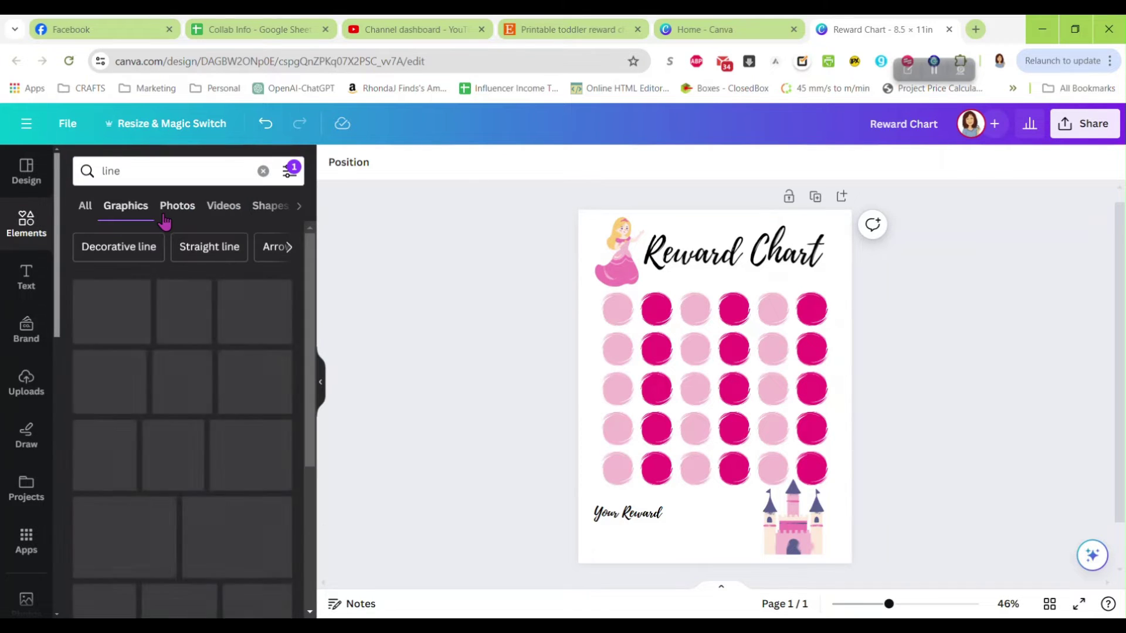
click(193, 322)
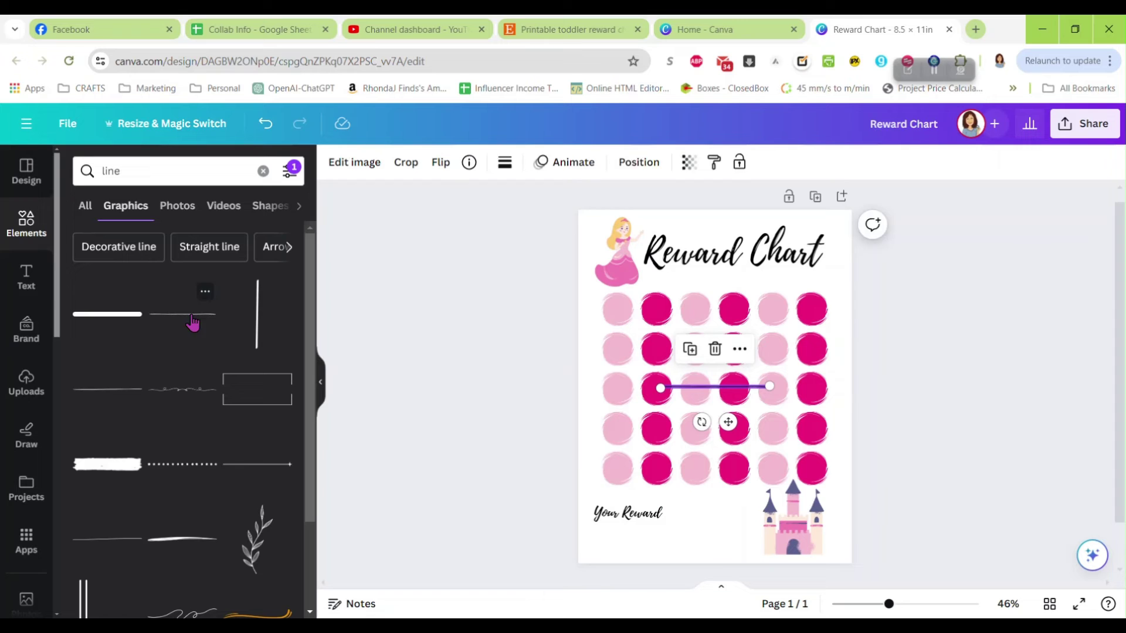
drag(728, 422, 674, 572)
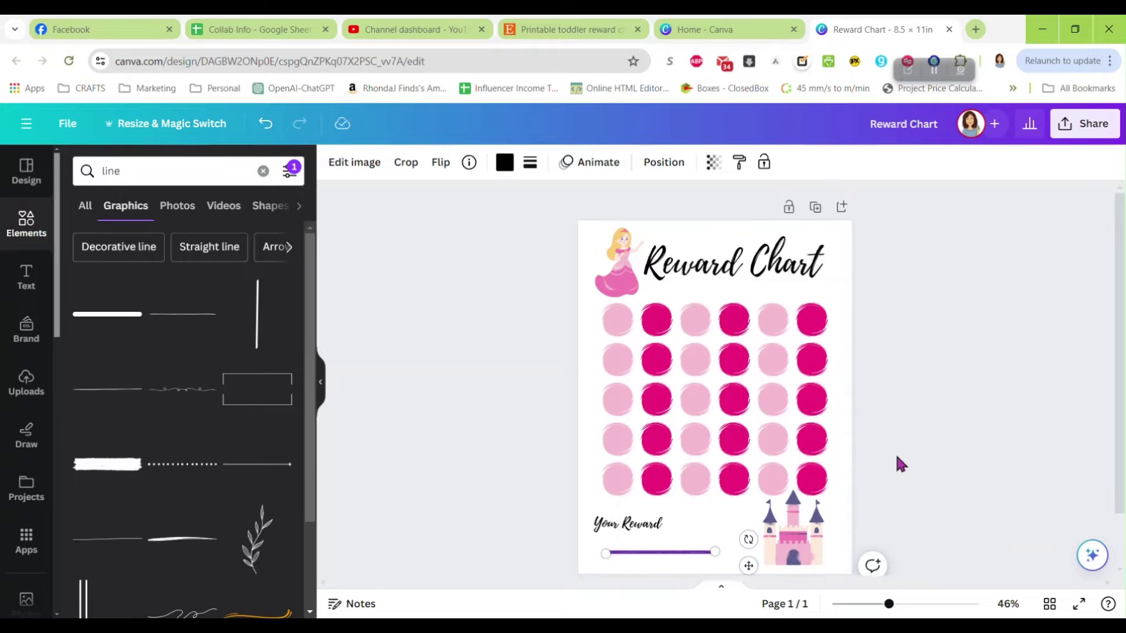
- Zoom to 95% and stretch the line from the left edge toward the castle
scroll(895, 469, down, 1)
drag(889, 604, 916, 603)
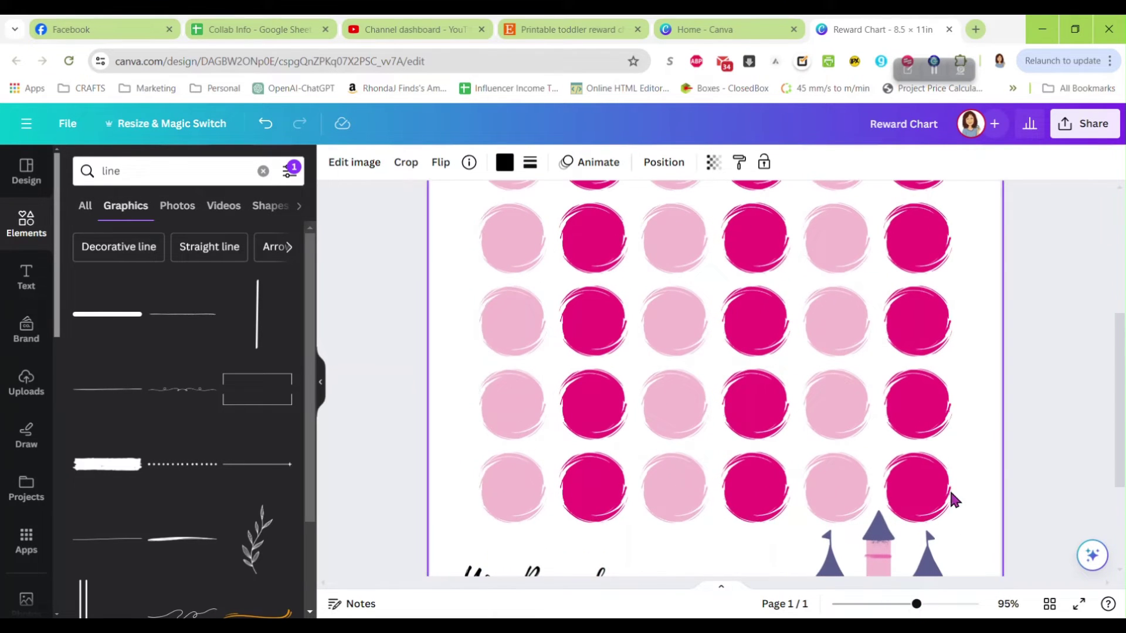
scroll(1012, 422, down, 3)
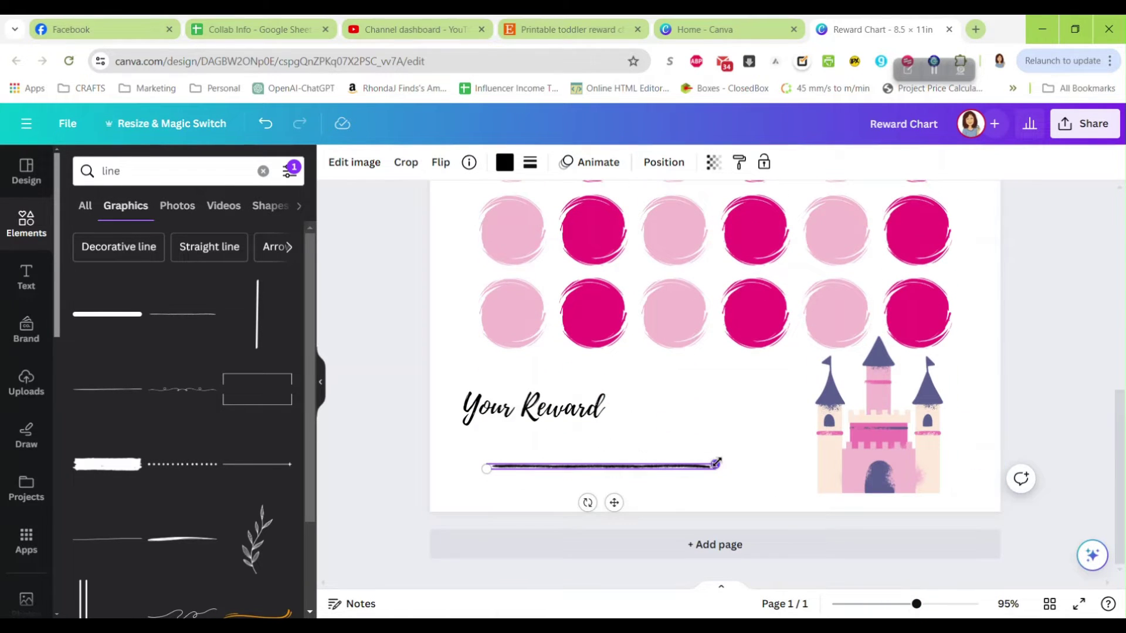
drag(716, 463, 810, 462)
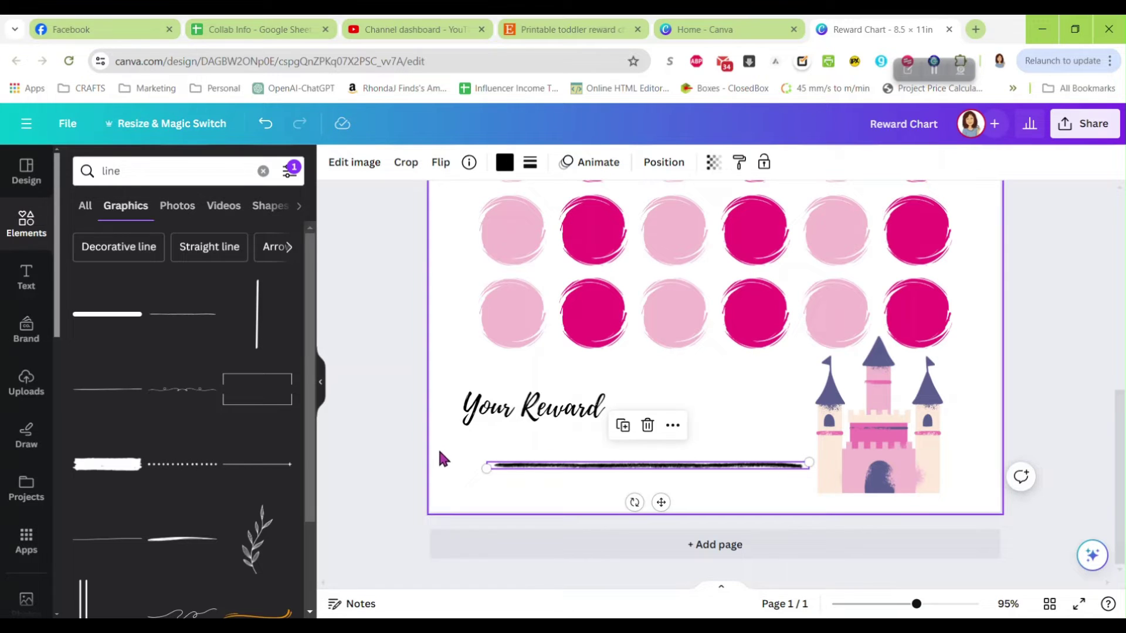
drag(485, 468, 443, 469)
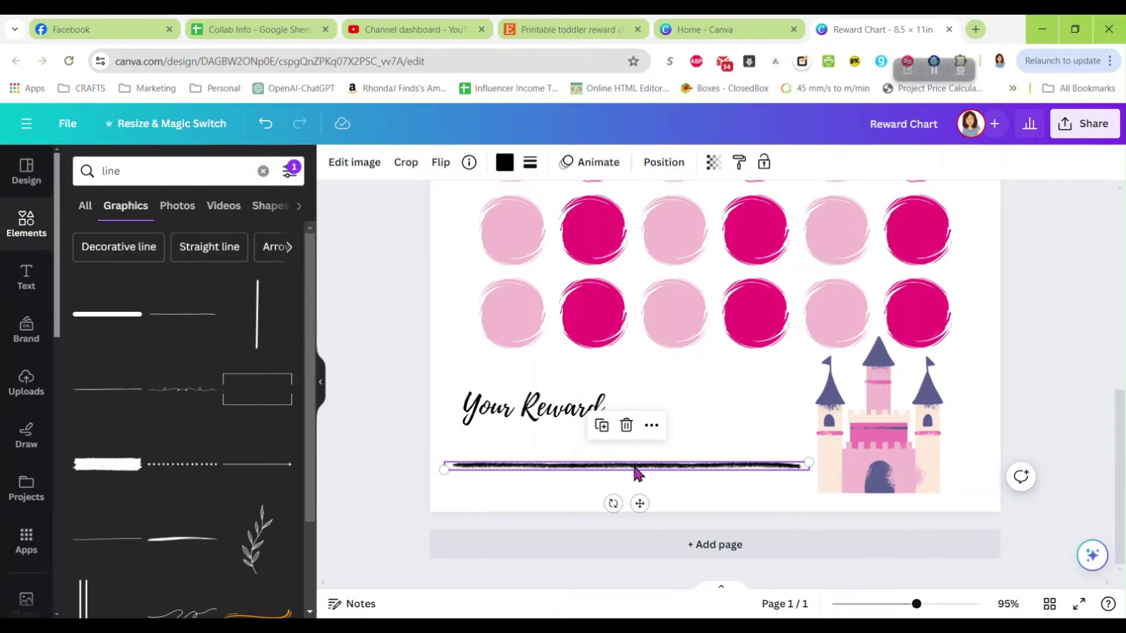
drag(638, 503, 638, 522)
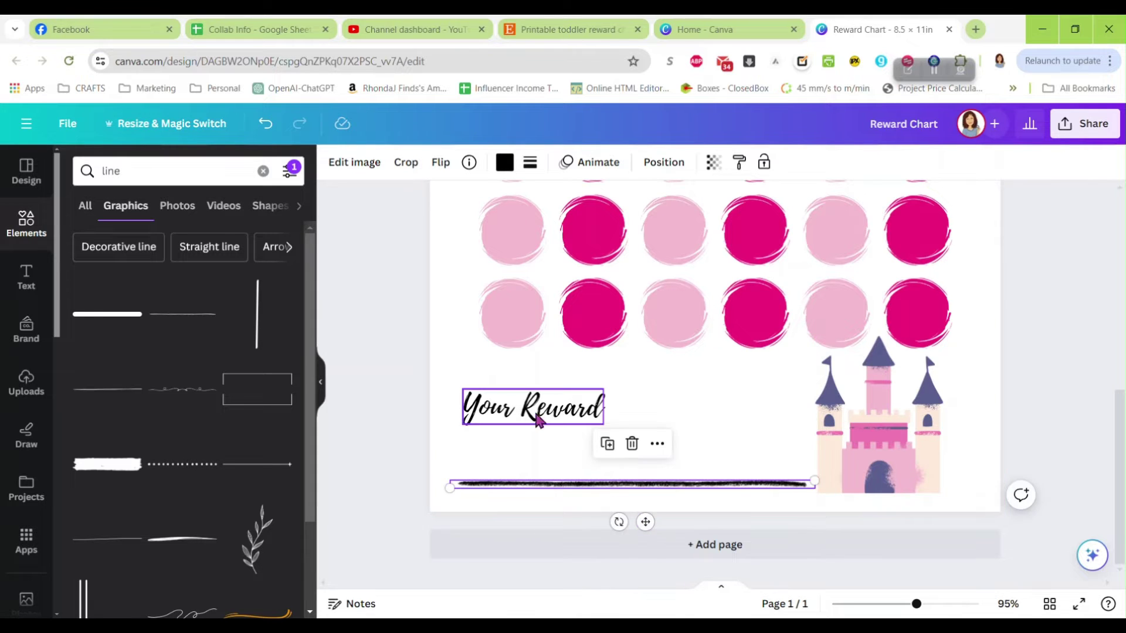
- Shift the Your Reward label left to align with the writing line
drag(534, 411, 519, 428)
click(630, 440)
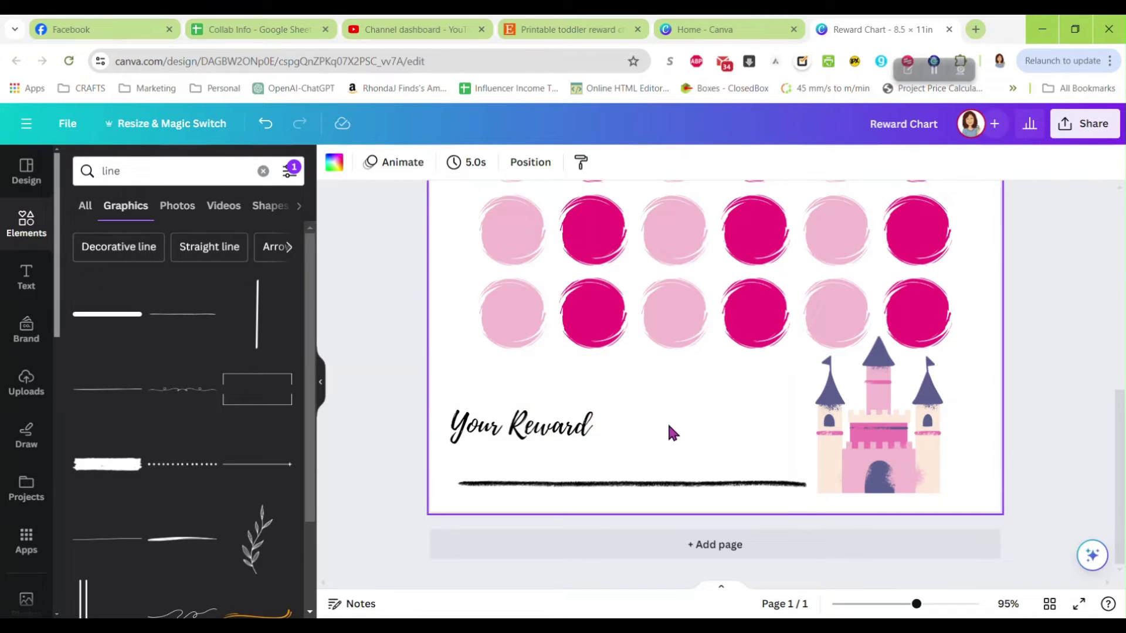
click(559, 432)
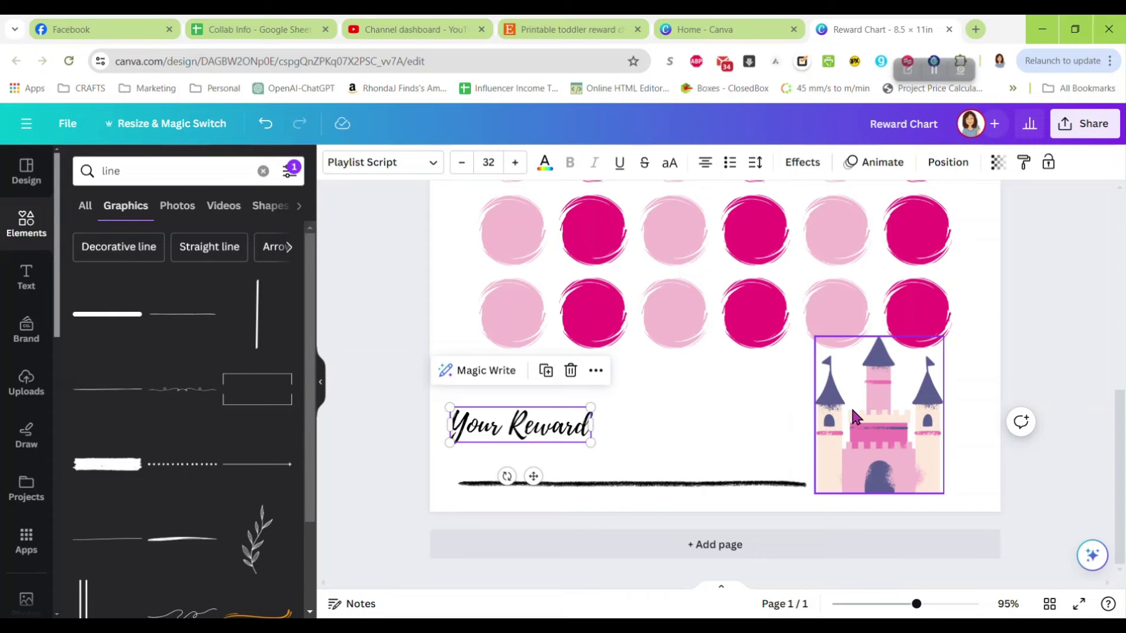
click(1059, 377)
- Zoom out to 44% so the whole princess chart page and Add page bar show
scroll(1058, 378, up, 3)
scroll(1058, 388, down, 3)
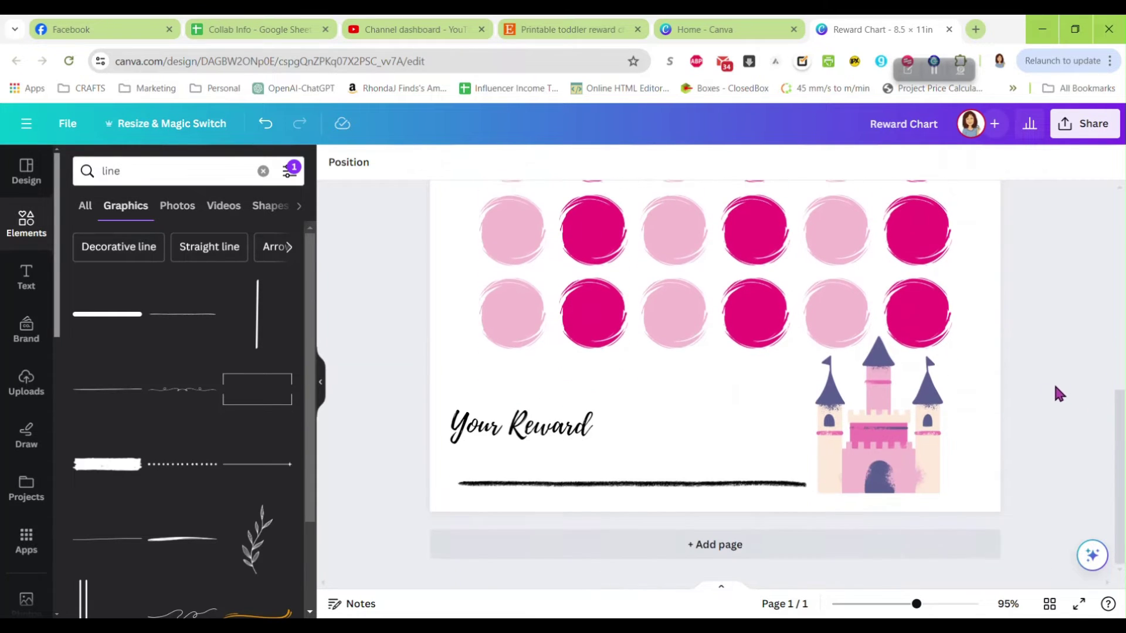
drag(916, 605, 887, 605)
scroll(914, 418, up, 1)
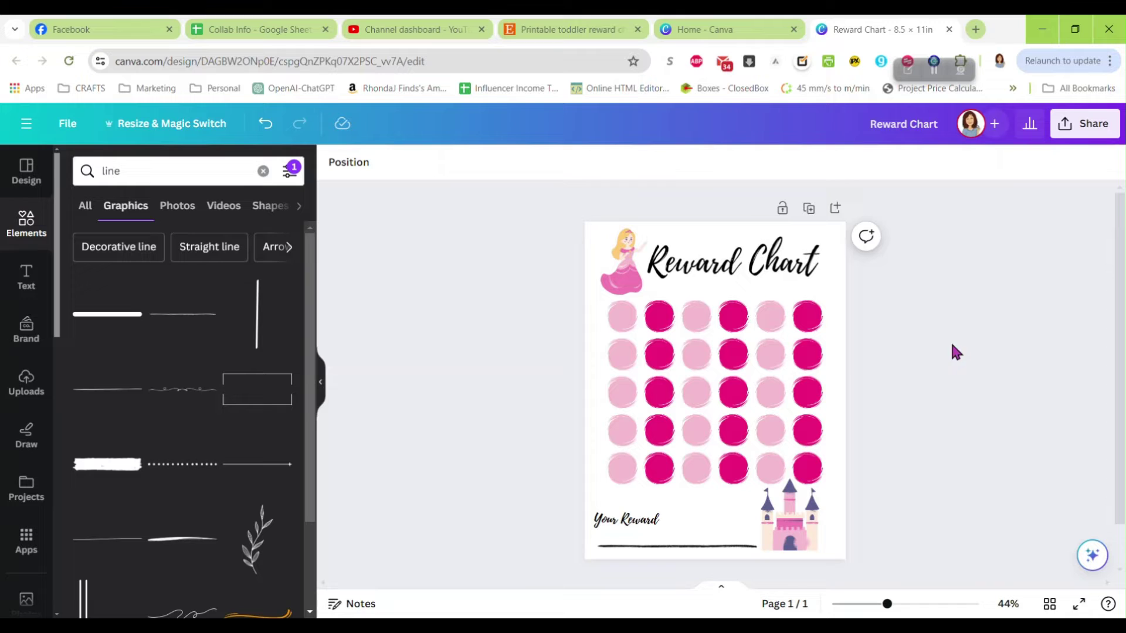
scroll(865, 358, down, 2)
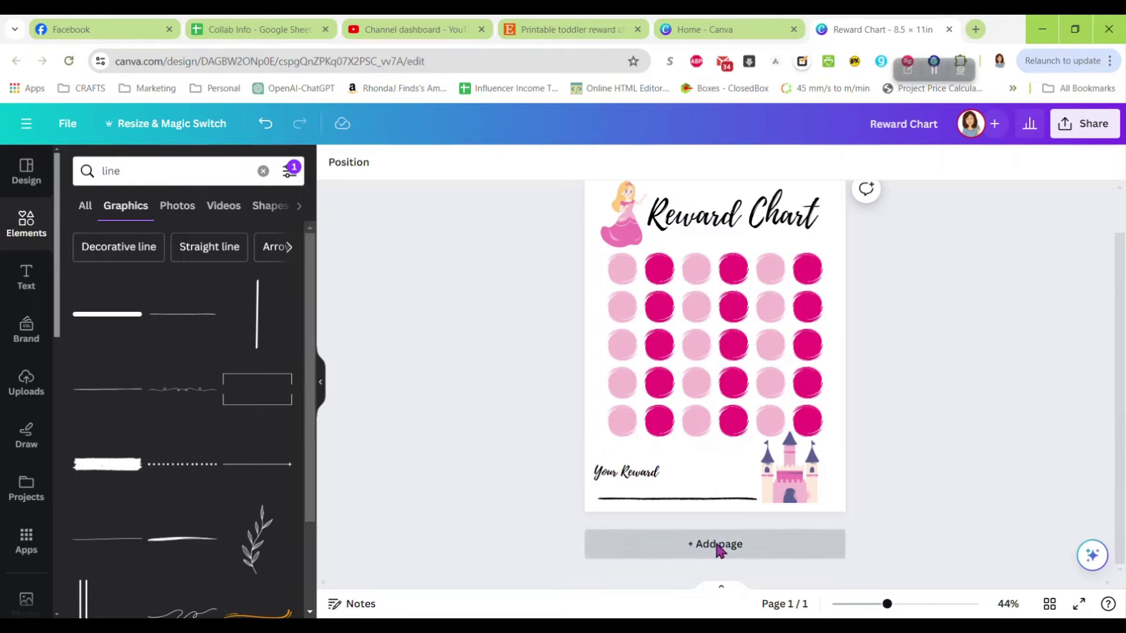
- Add a blank second page and search graphics for 'cars'
click(716, 545)
click(157, 170)
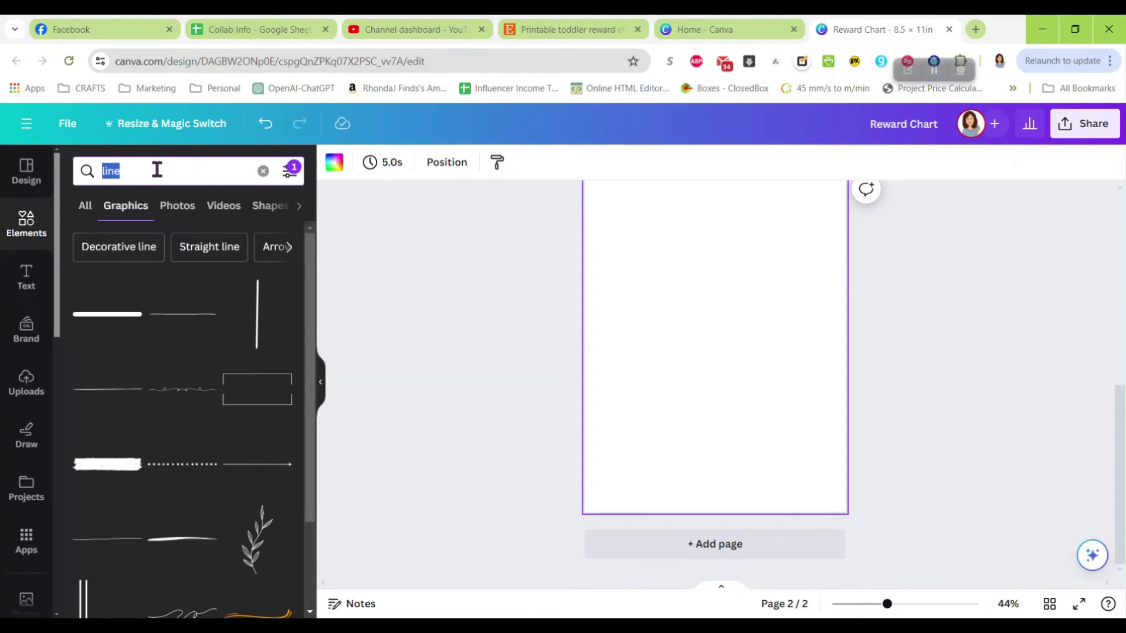
text(cars)
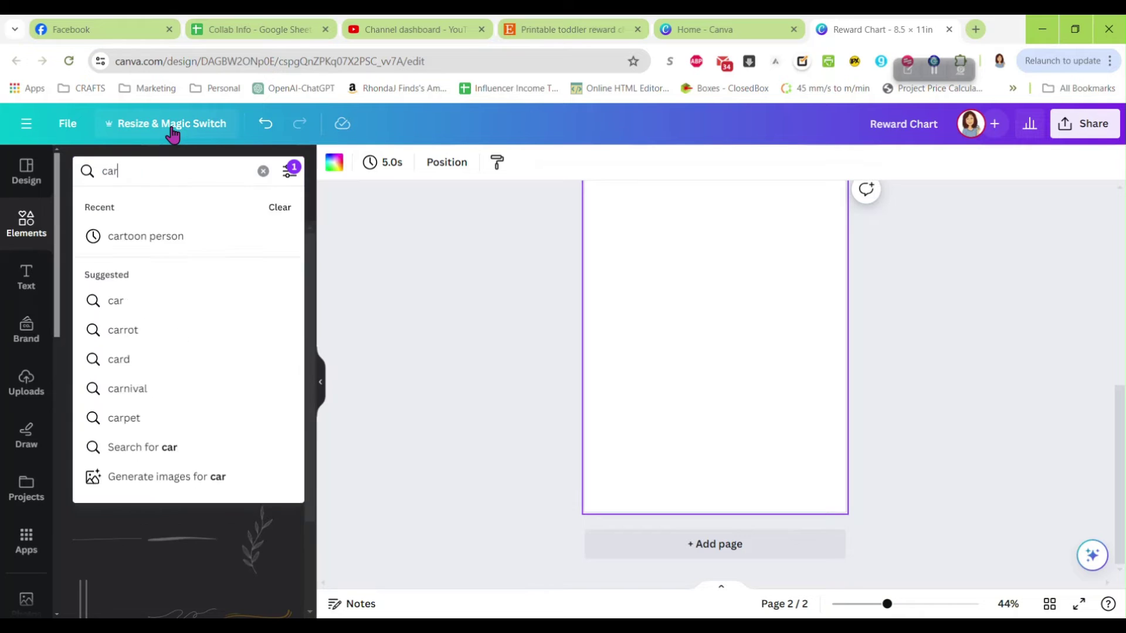
key(Return)
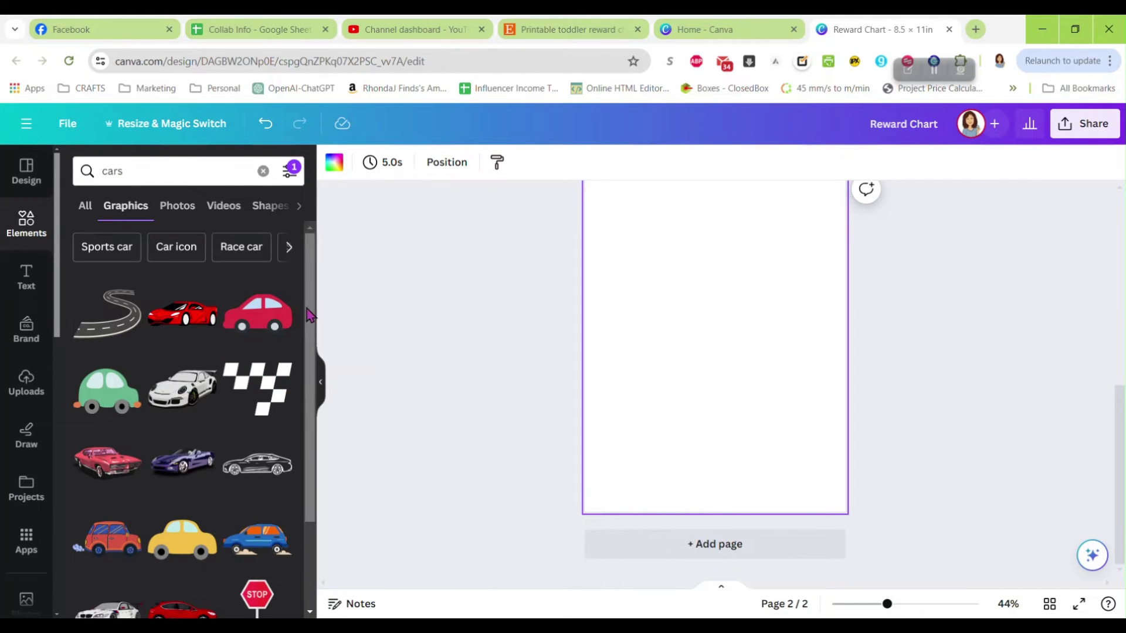
- Add the red beetle car and shrink it into page 2's top-left corner
scroll(251, 347, down, 2)
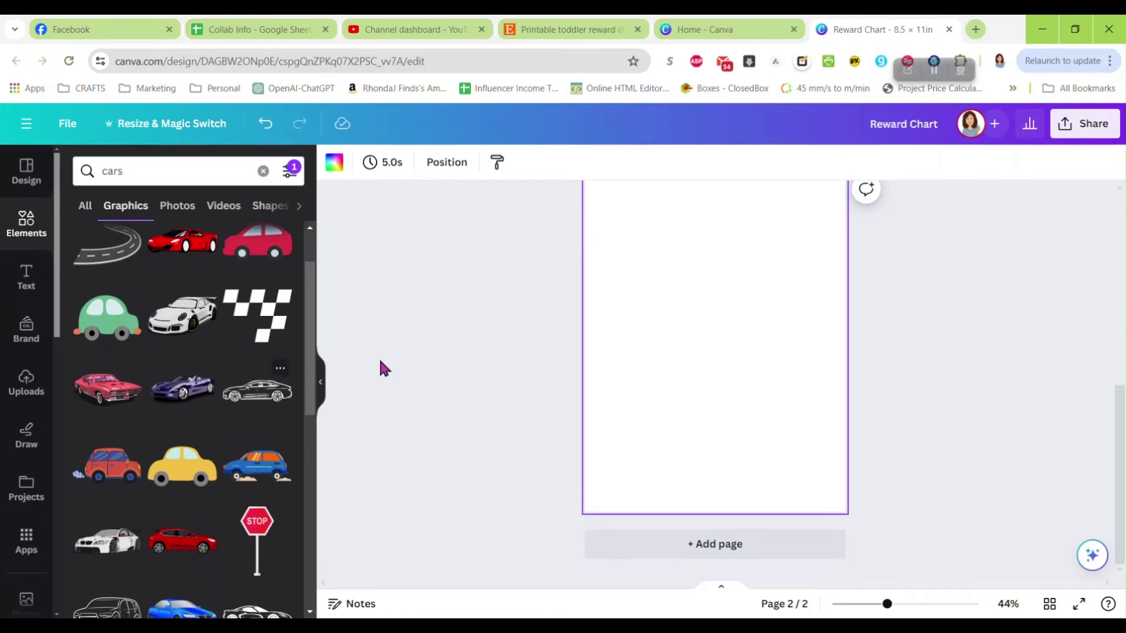
scroll(481, 354, up, 1)
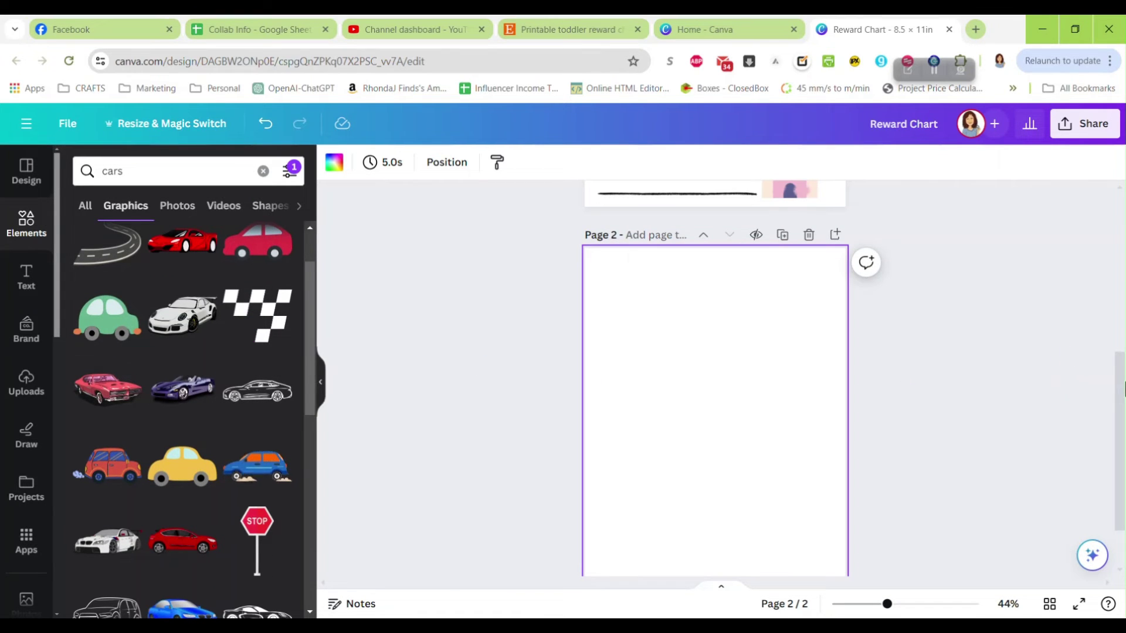
drag(1119, 389, 1120, 403)
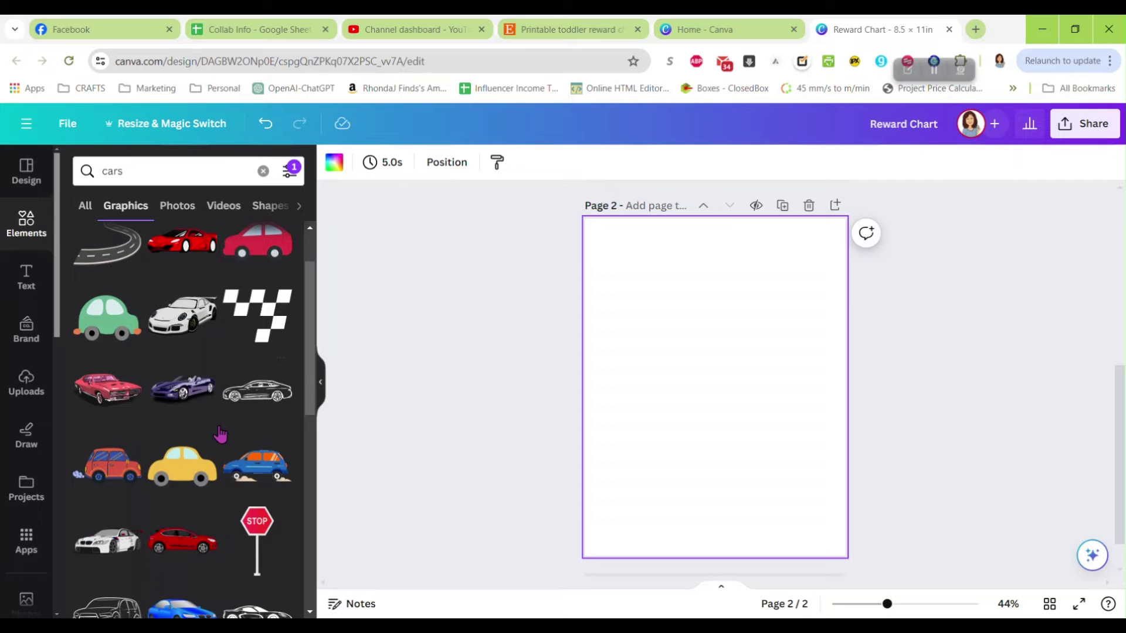
scroll(176, 412, down, 5)
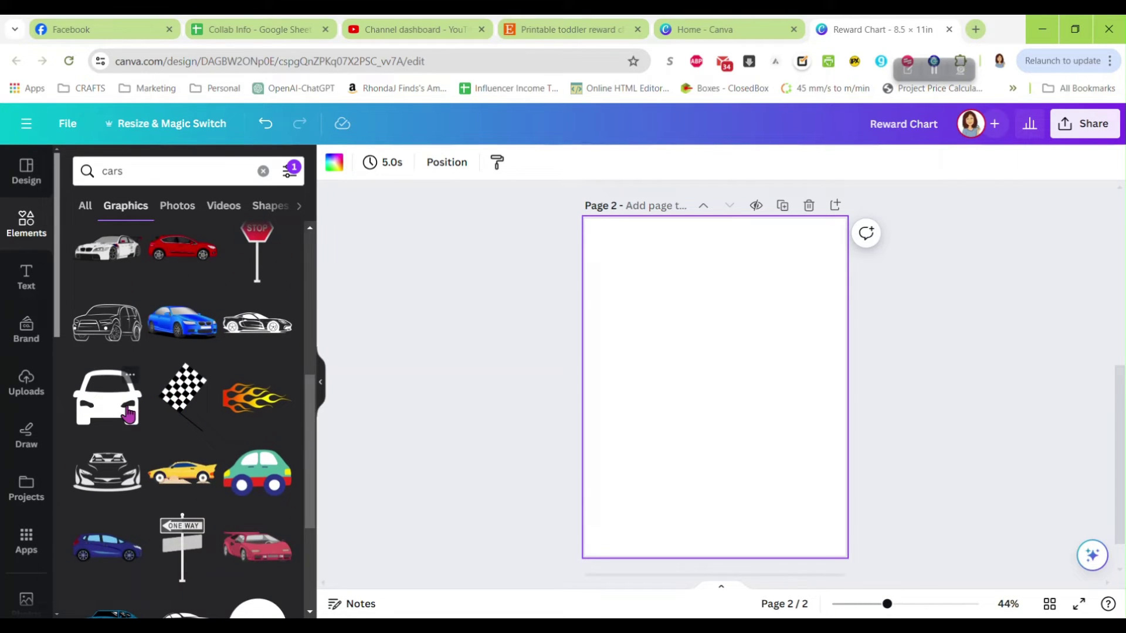
scroll(129, 415, down, 2)
scroll(128, 414, down, 3)
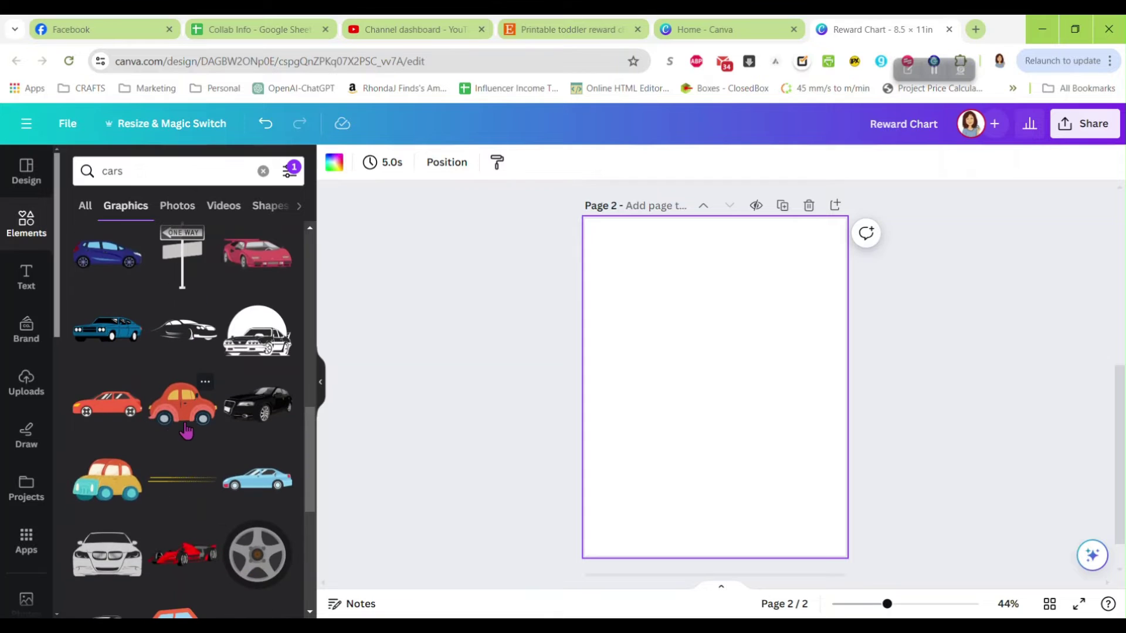
click(188, 414)
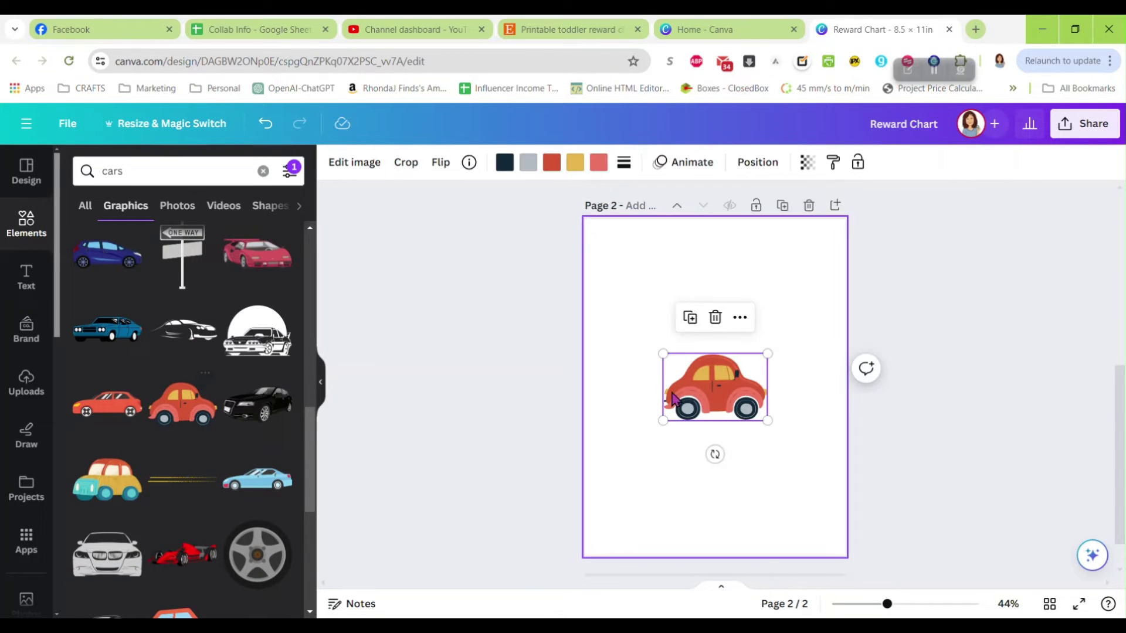
drag(767, 418, 633, 265)
- Try an enlarged, mirrored winding road under the car, then delete it
scroll(214, 452, down, 3)
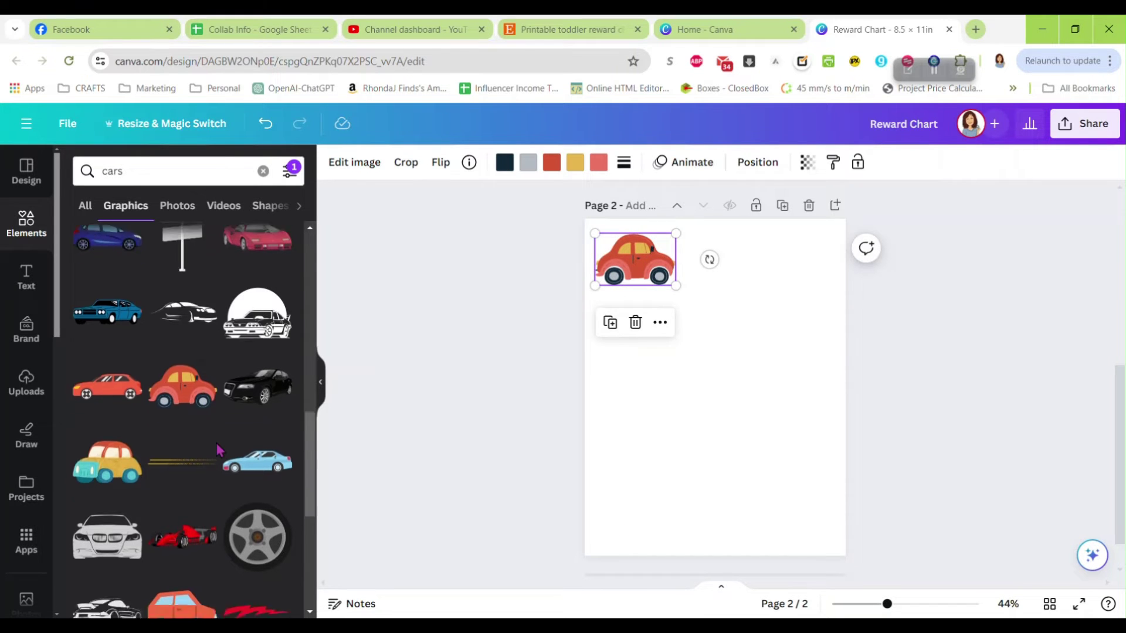
scroll(189, 394, up, 5)
scroll(189, 394, up, 5)
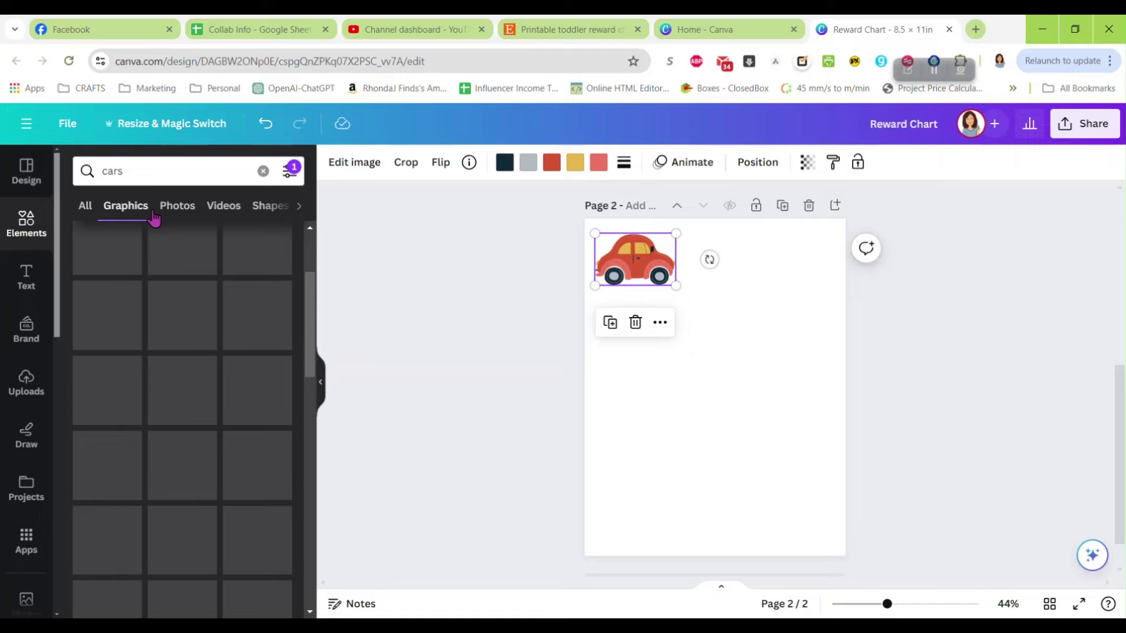
scroll(166, 302, up, 3)
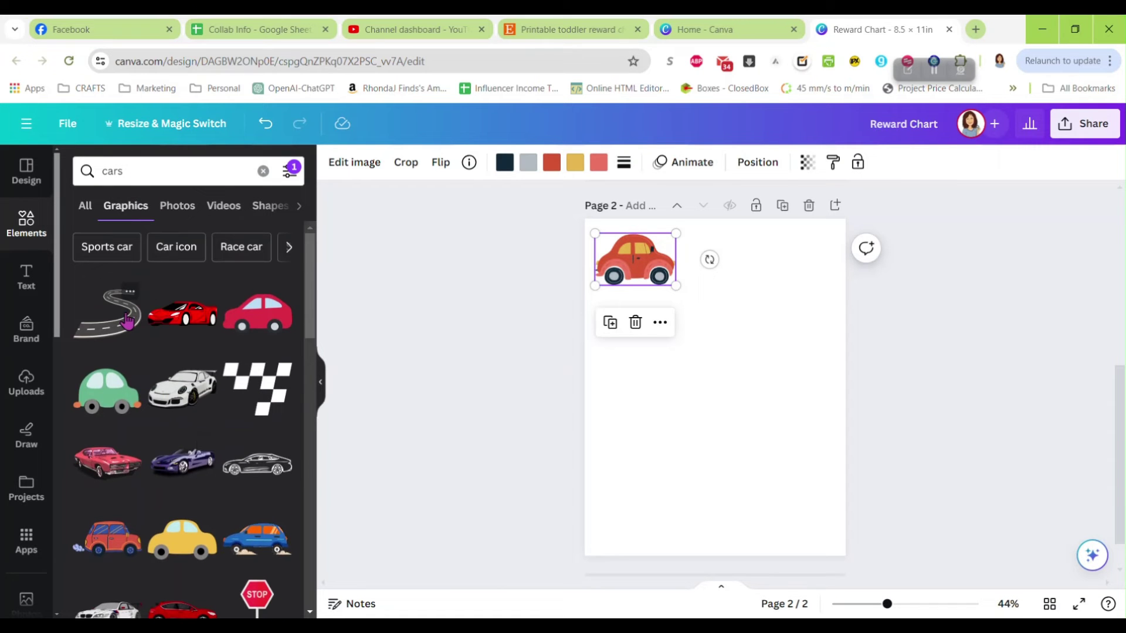
click(107, 313)
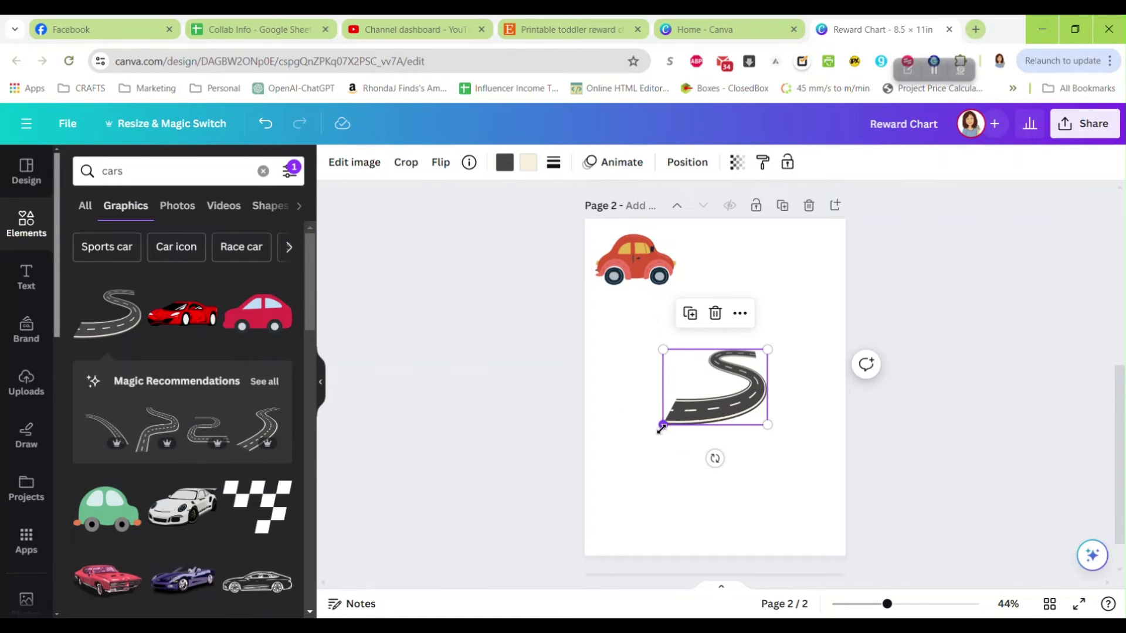
drag(663, 425, 610, 462)
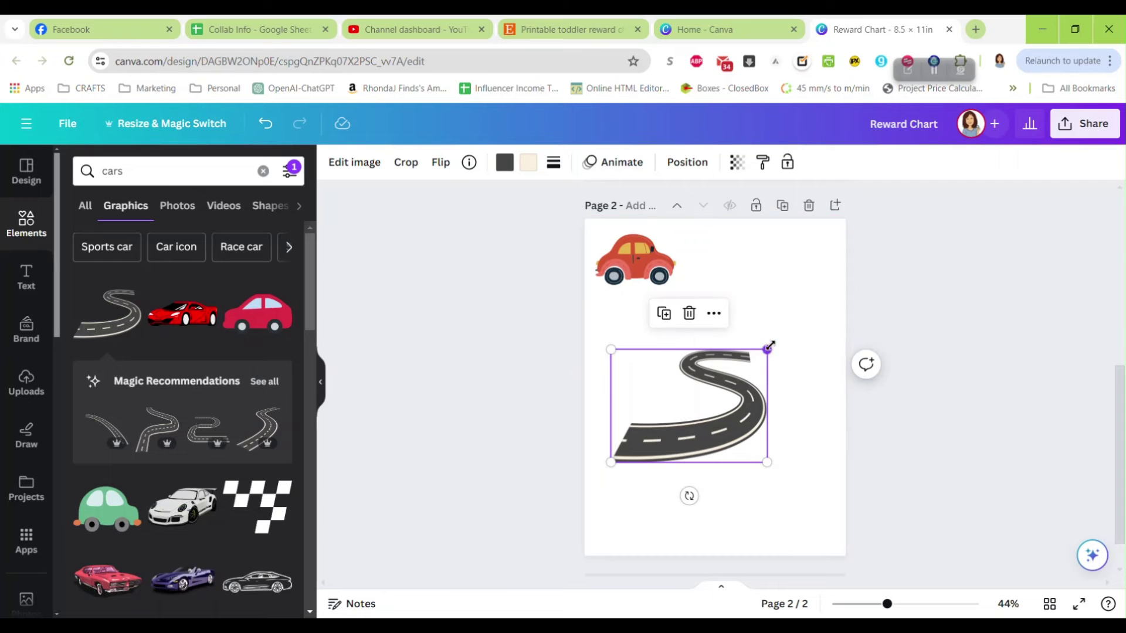
drag(767, 349, 801, 324)
drag(770, 381, 762, 326)
click(437, 163)
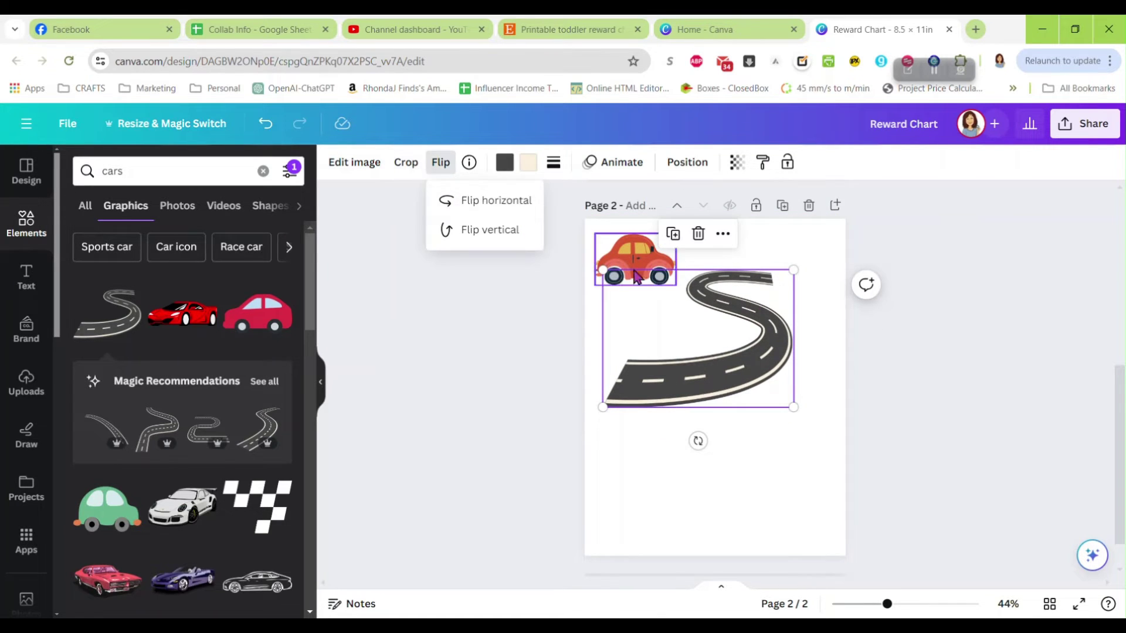
click(472, 204)
drag(666, 296, 702, 303)
key(Delete)
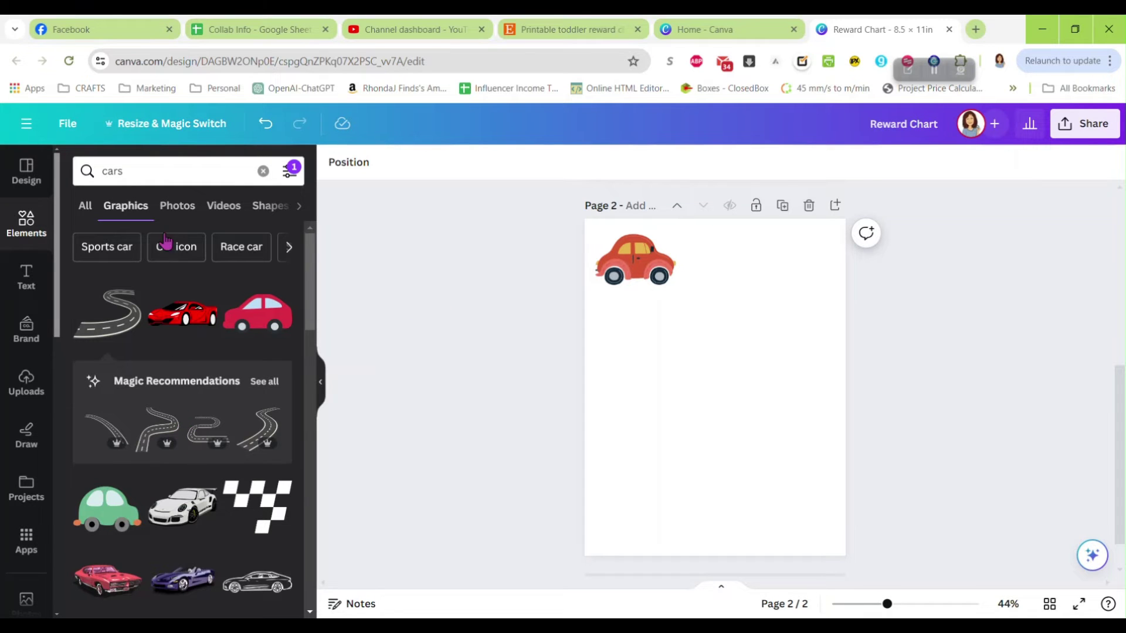
click(164, 169)
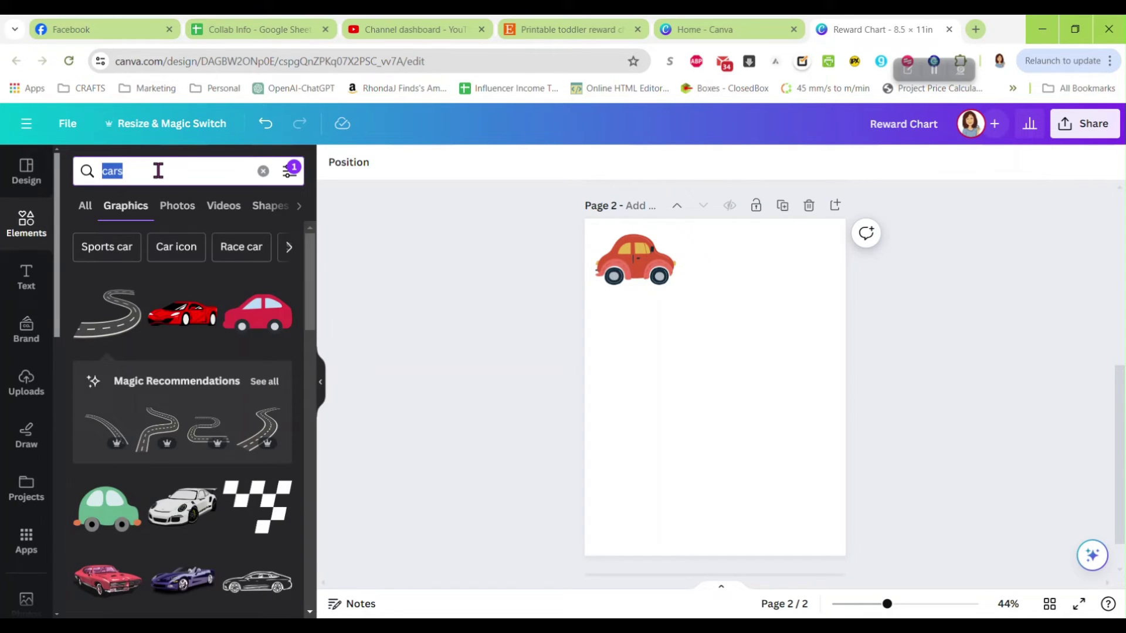
text(game boar)
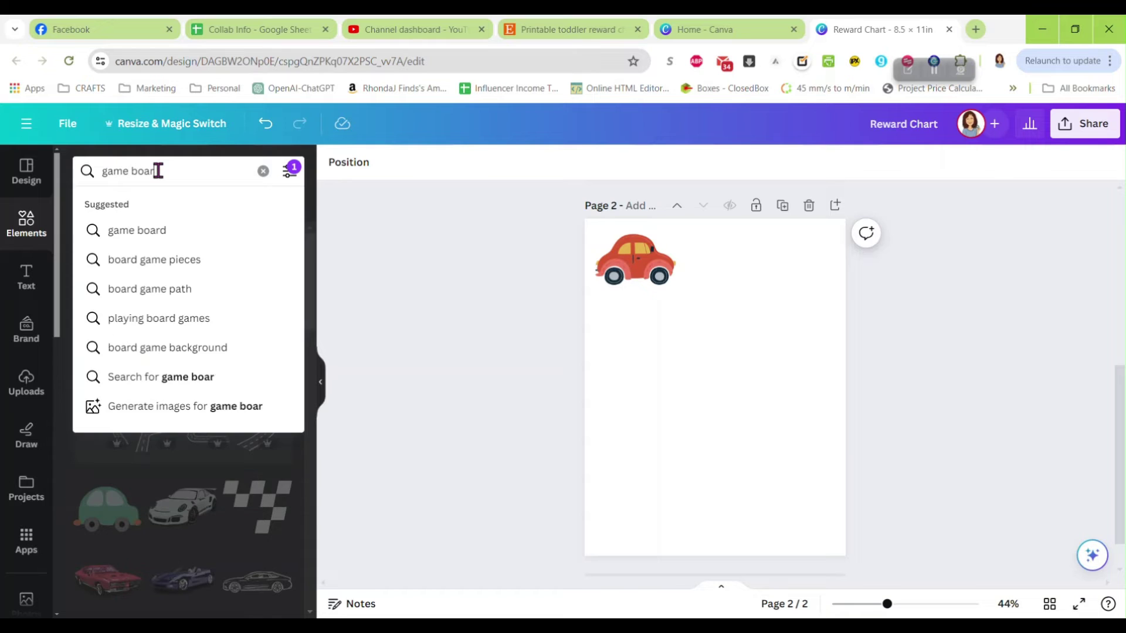
text(d)
key(Return)
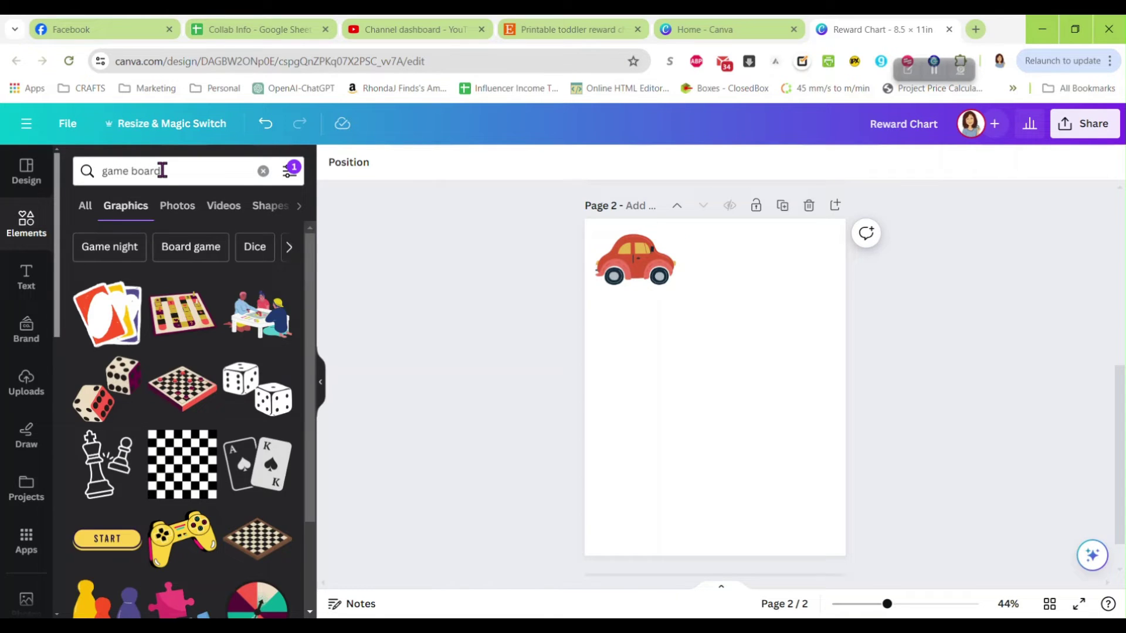
scroll(176, 352, down, 3)
scroll(176, 352, up, 3)
click(182, 168)
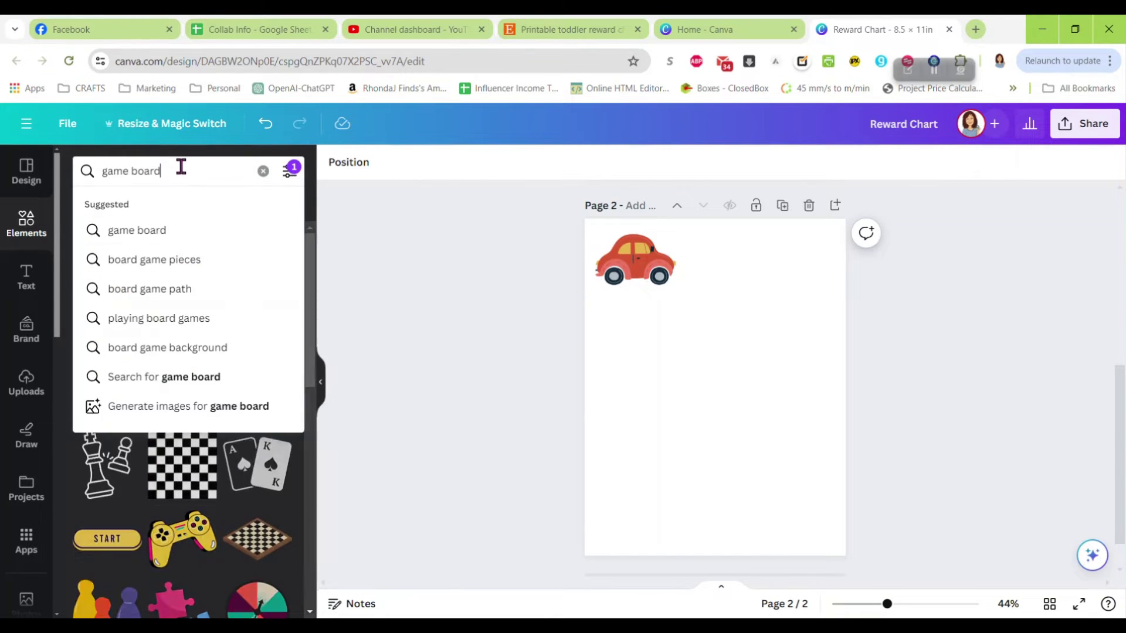
click(208, 289)
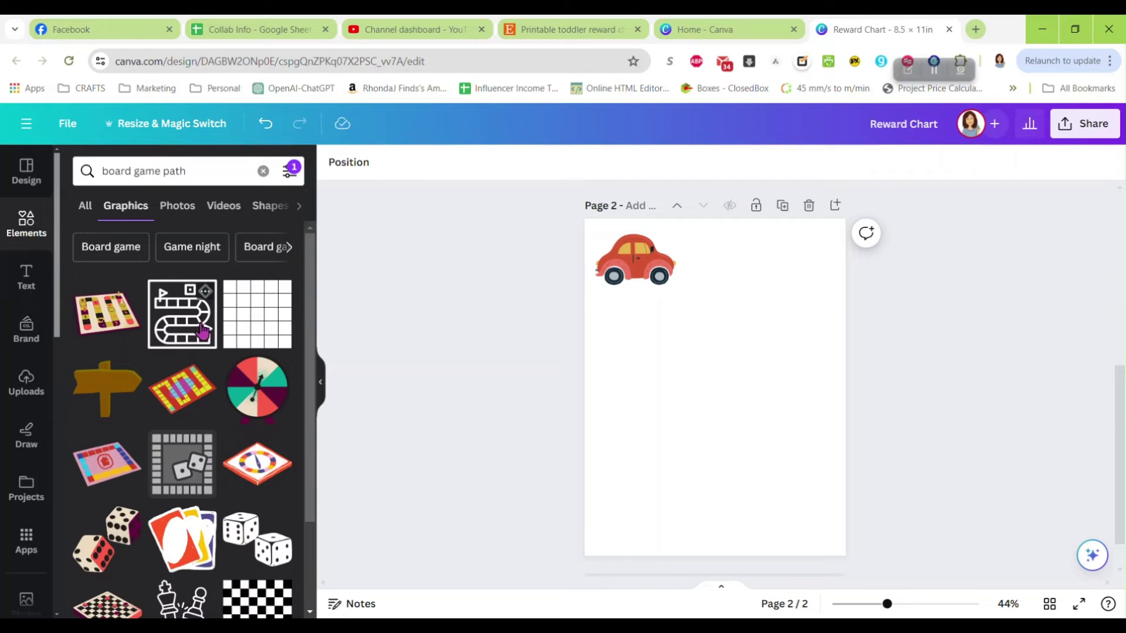
scroll(201, 375, down, 5)
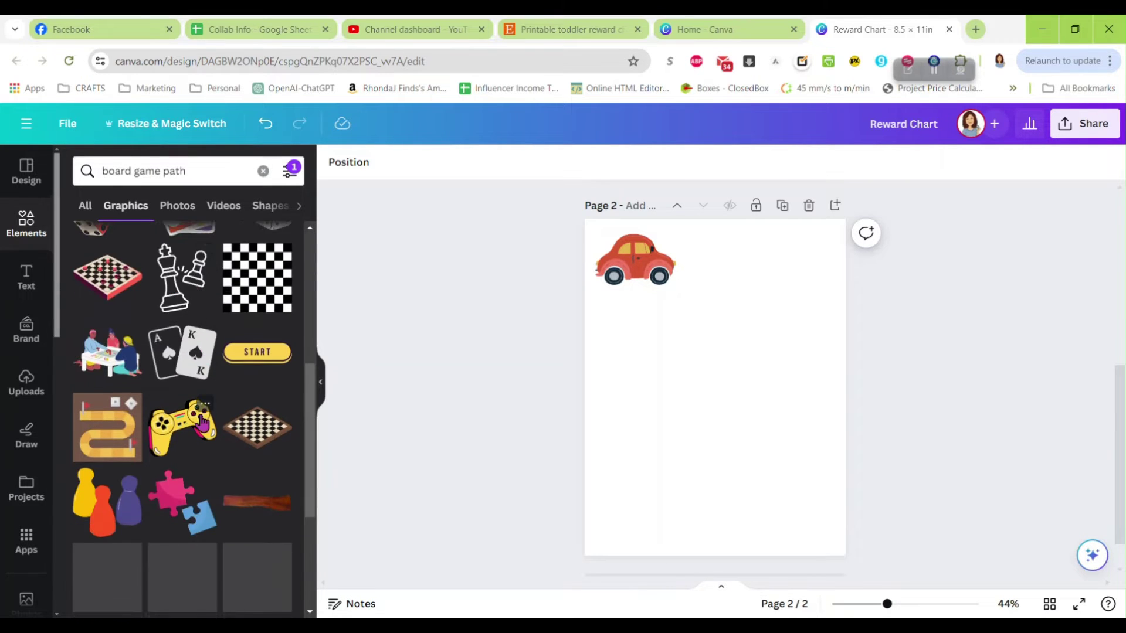
scroll(202, 422, down, 3)
scroll(217, 407, down, 1)
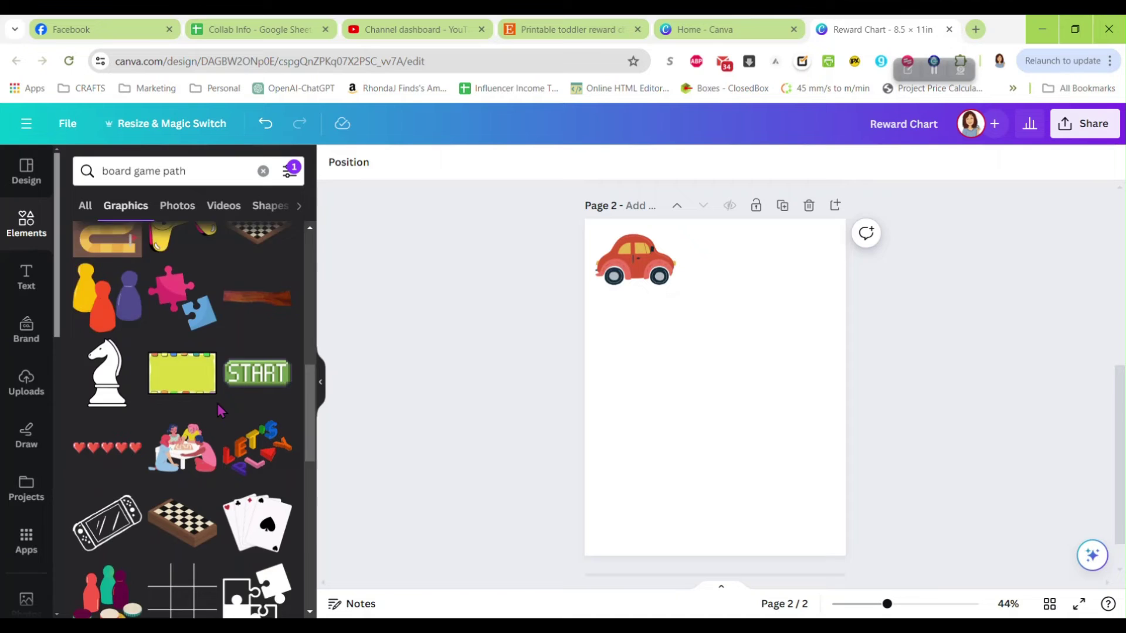
scroll(217, 403, down, 6)
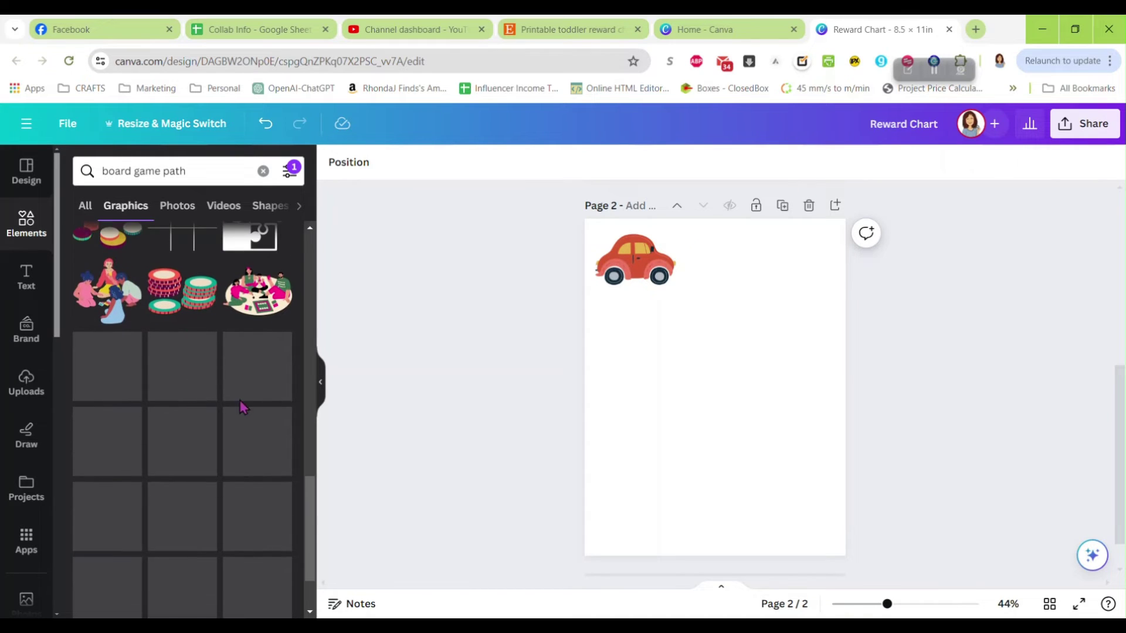
drag(312, 479, 309, 255)
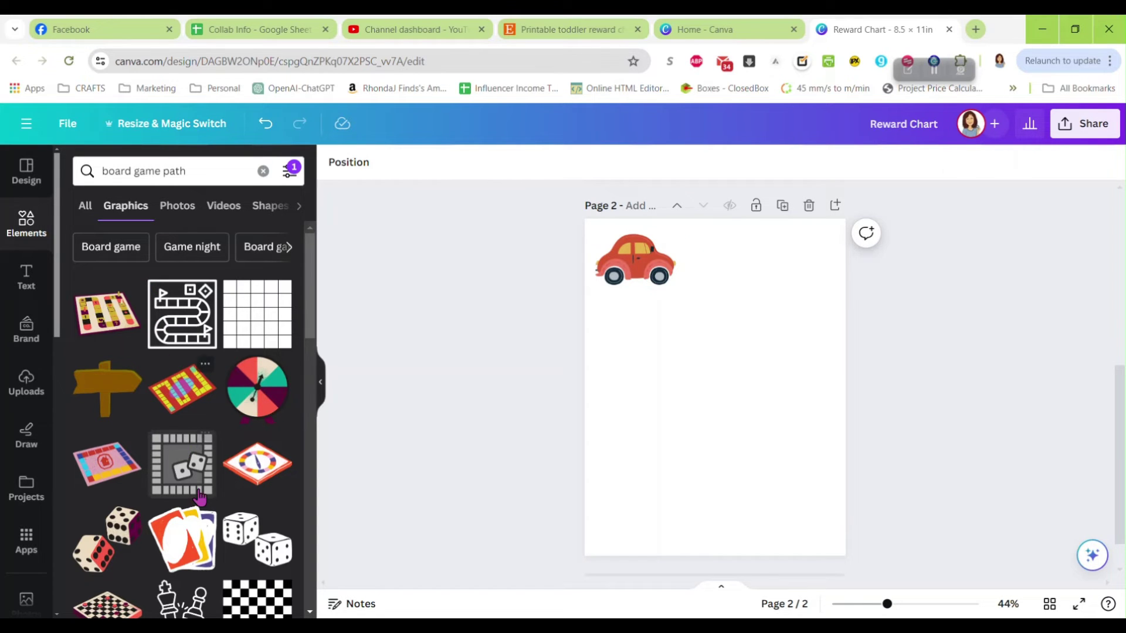
scroll(200, 440, down, 3)
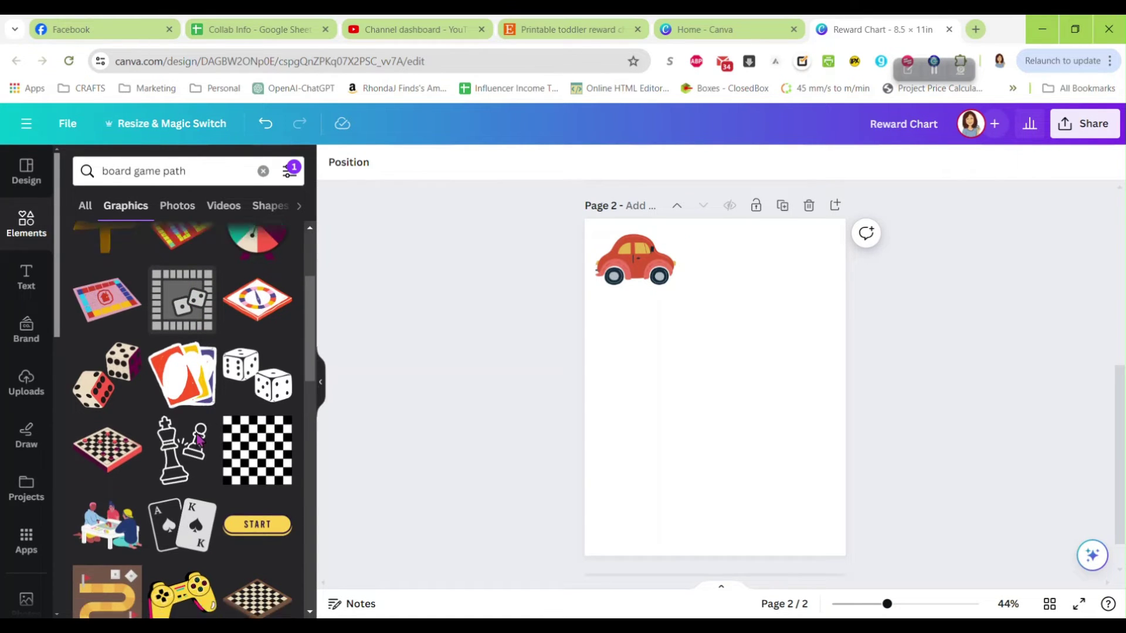
scroll(199, 440, down, 3)
scroll(194, 420, down, 2)
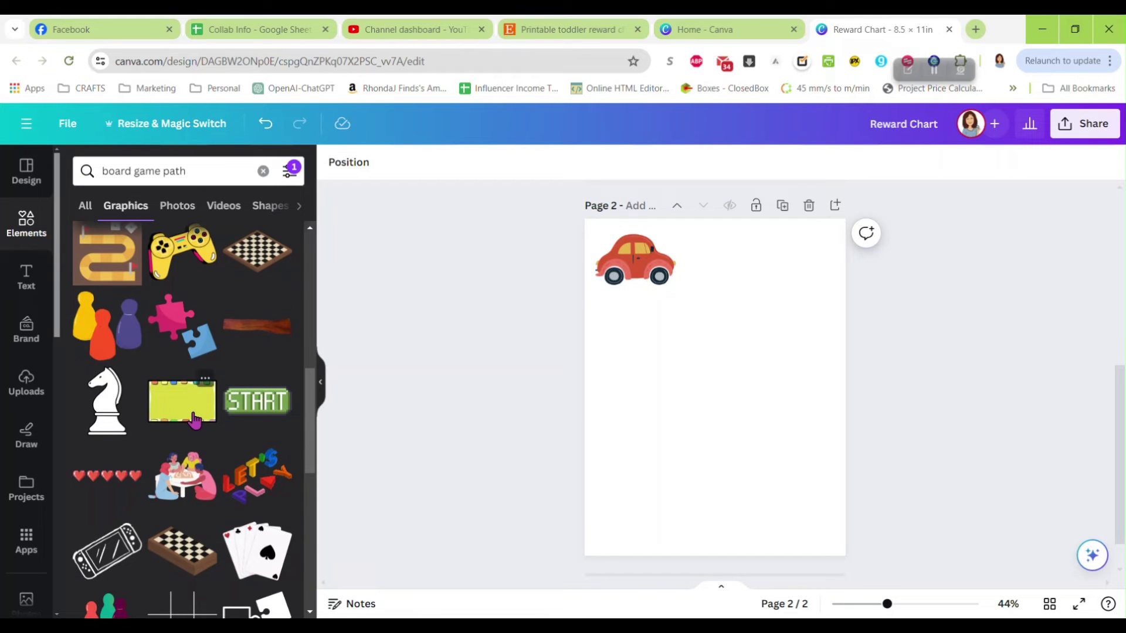
scroll(185, 434, down, 2)
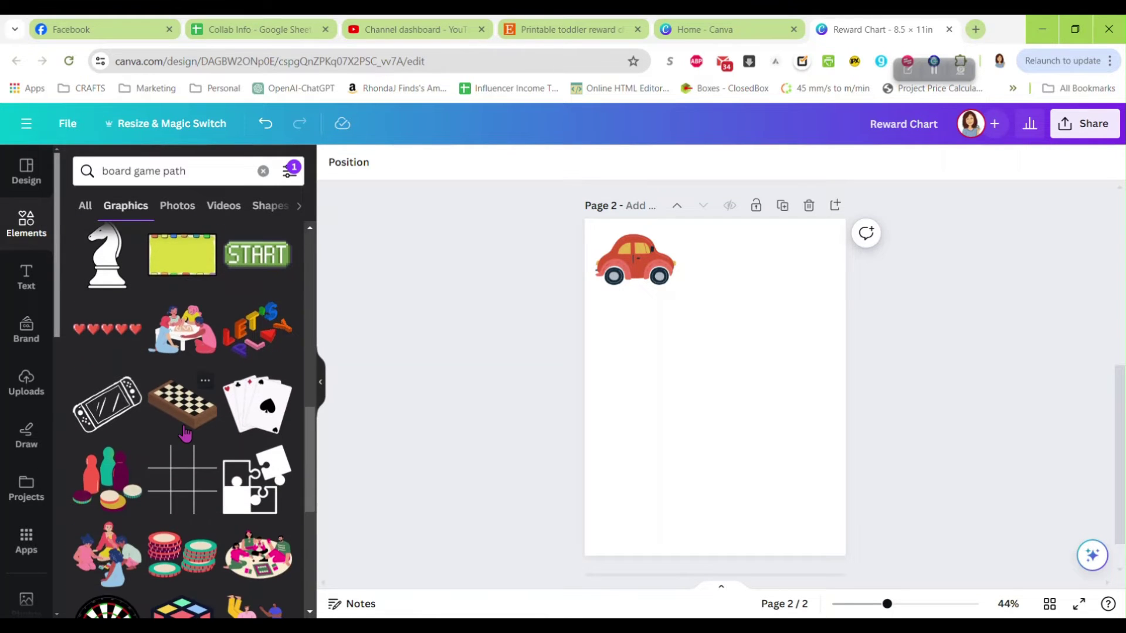
scroll(185, 434, down, 5)
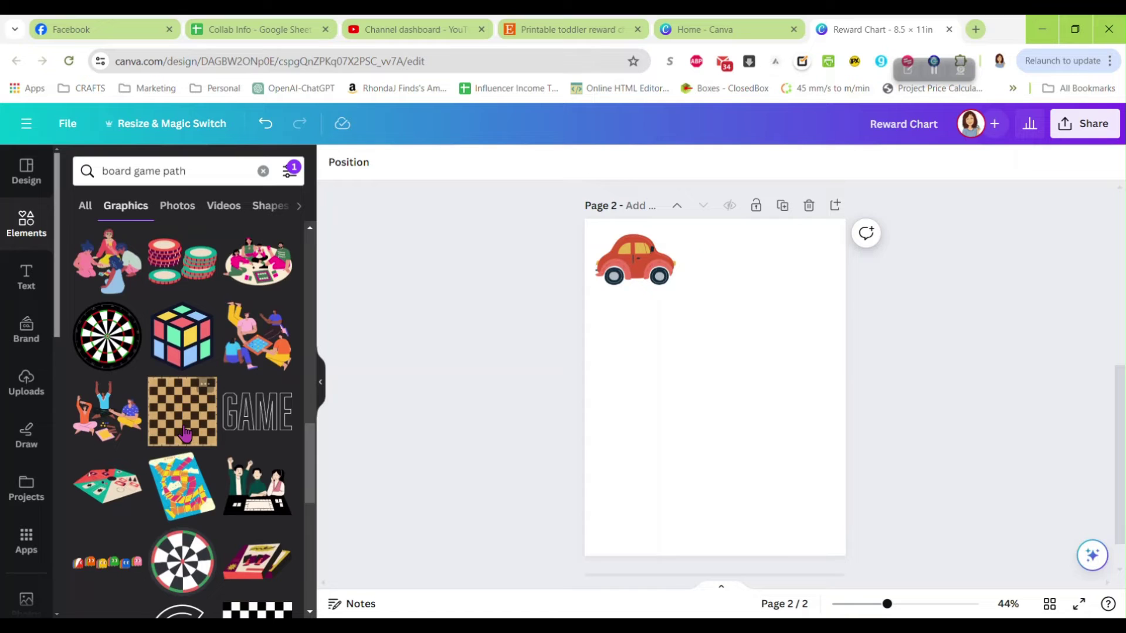
scroll(185, 434, down, 3)
scroll(187, 440, down, 2)
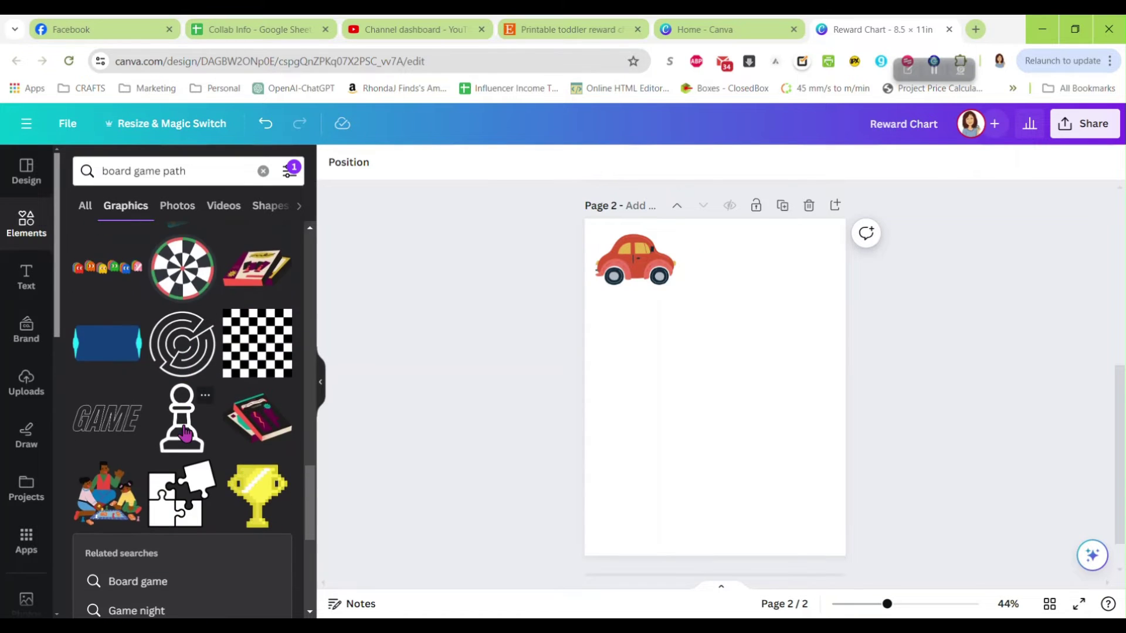
scroll(188, 444, down, 5)
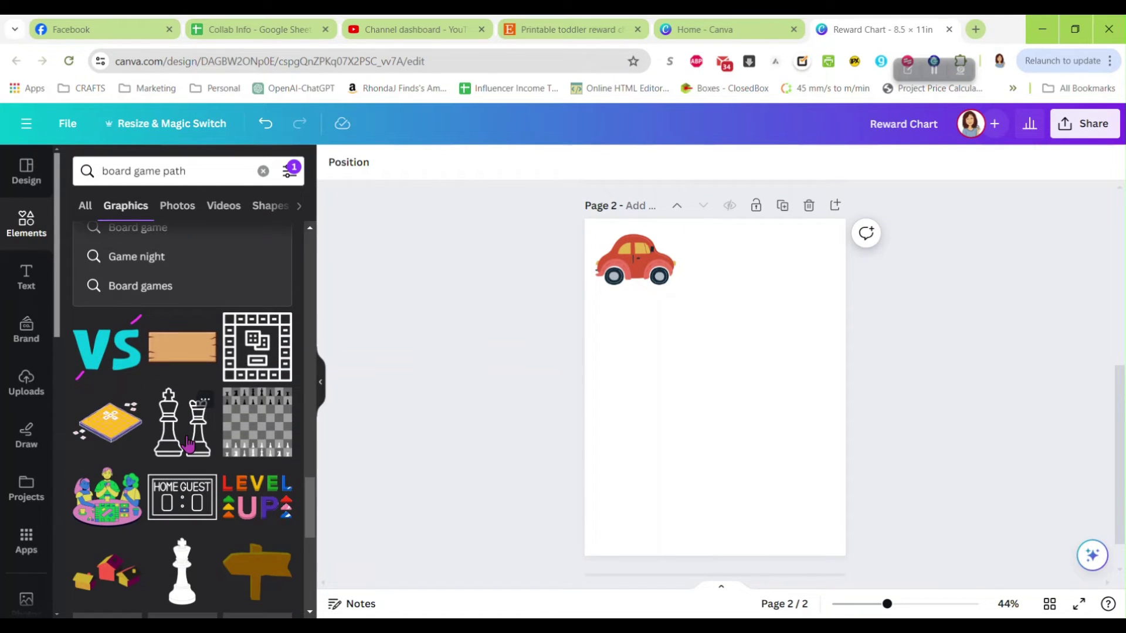
scroll(188, 444, down, 6)
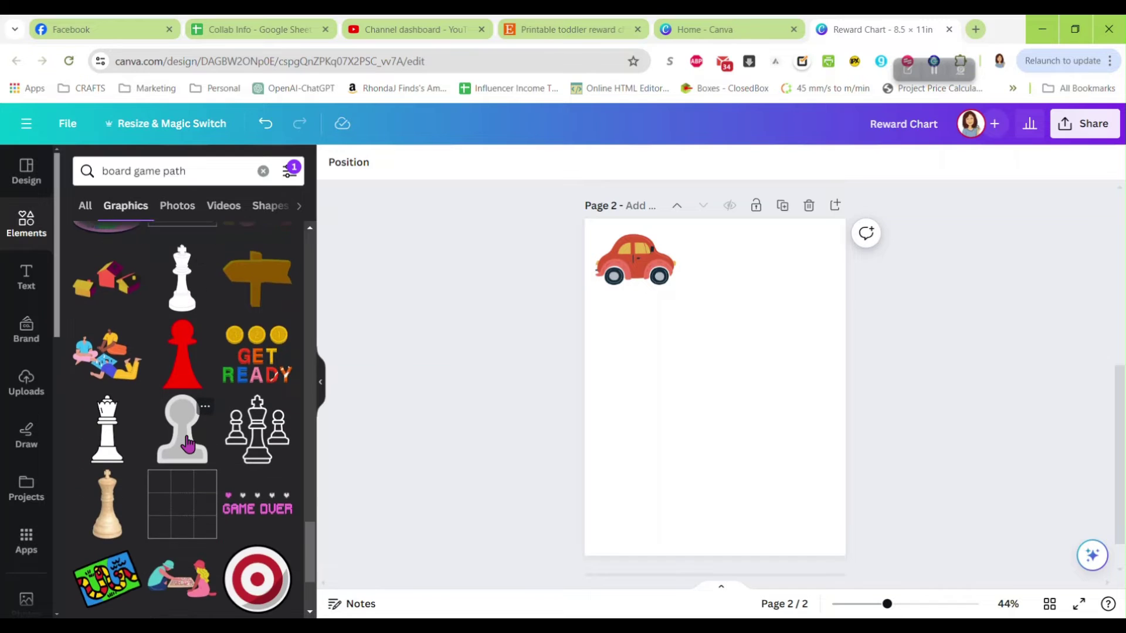
scroll(187, 444, down, 2)
scroll(187, 422, up, 6)
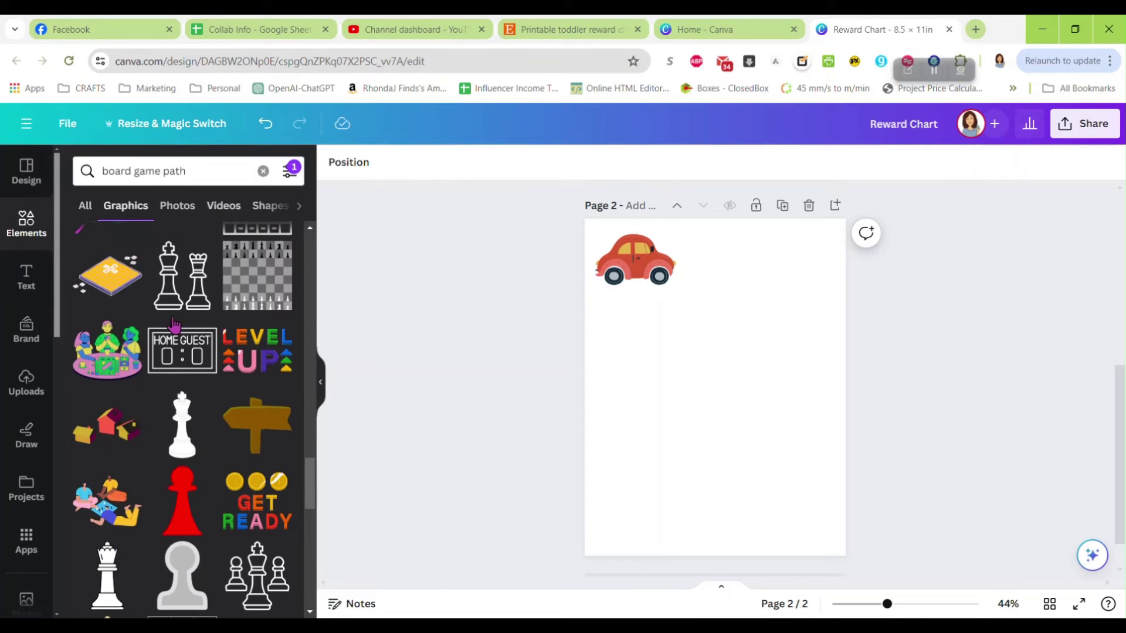
scroll(185, 401, down, 4)
scroll(185, 401, down, 5)
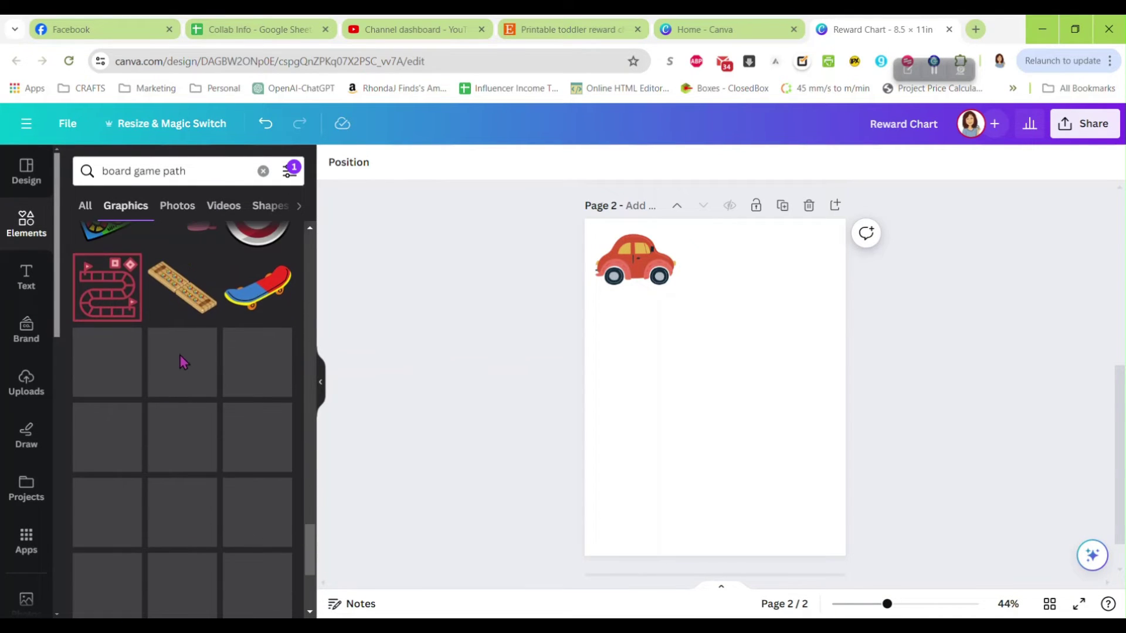
scroll(197, 421, down, 5)
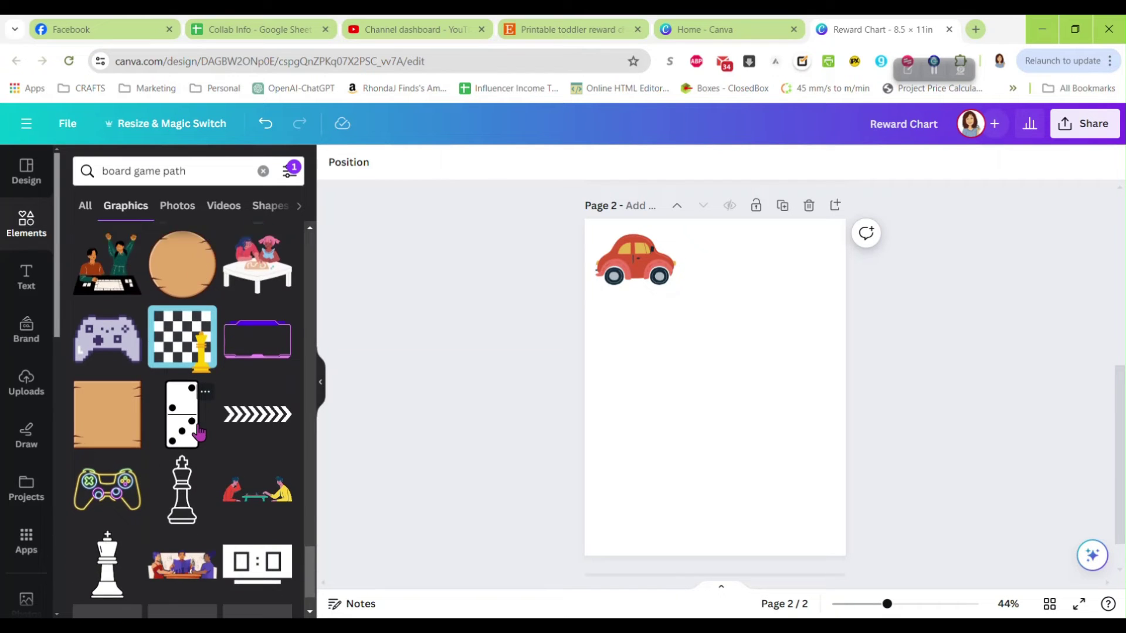
scroll(194, 347, down, 3)
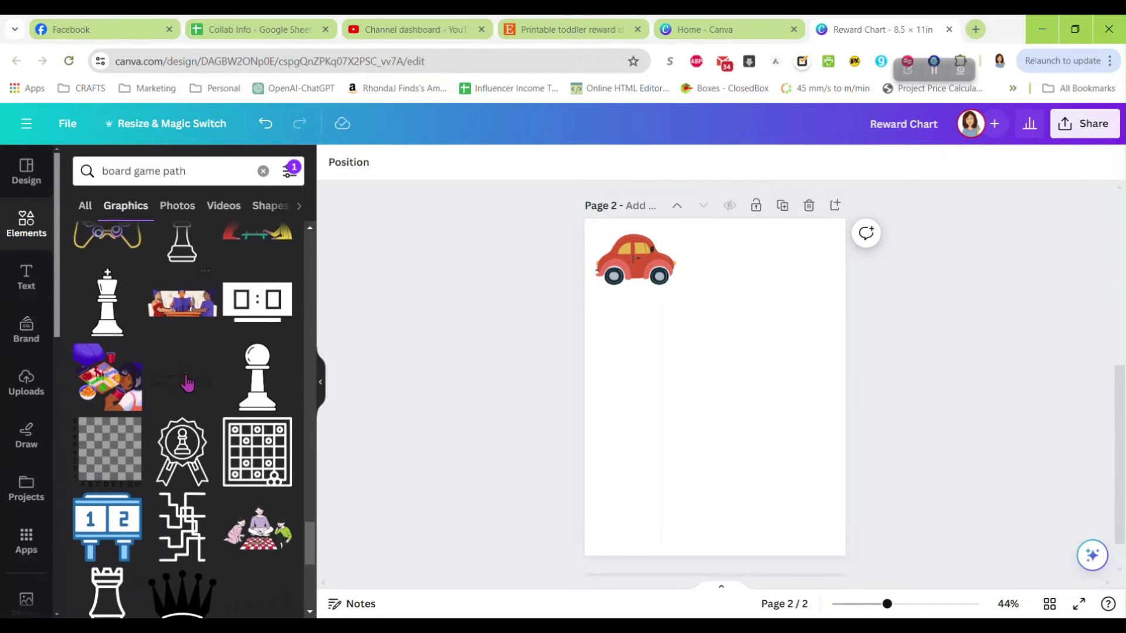
scroll(199, 422, up, 5)
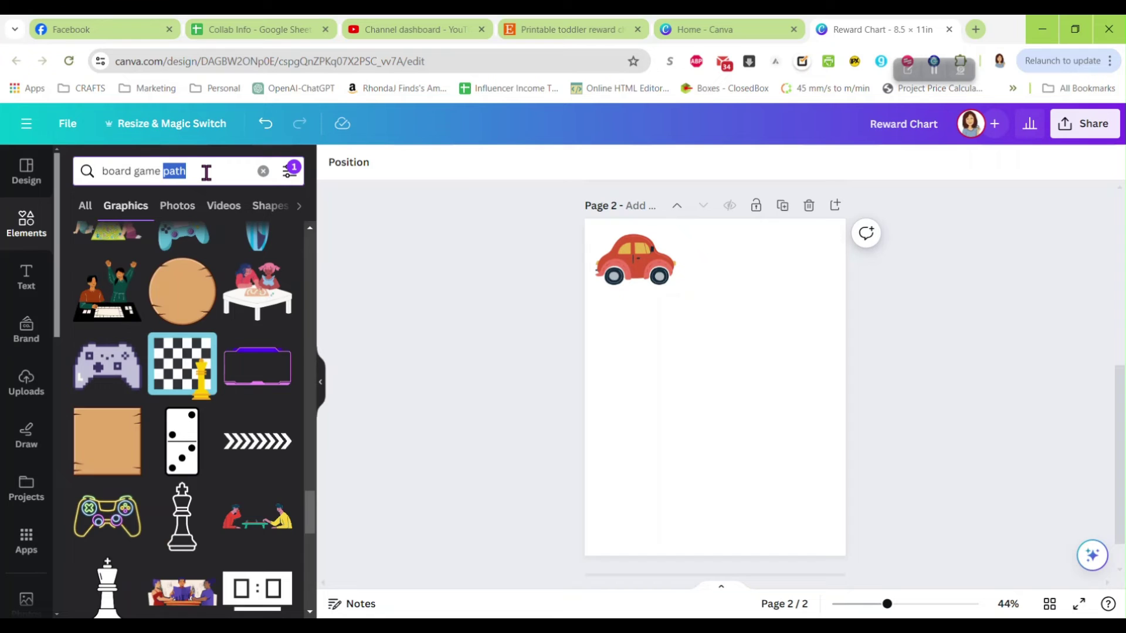
- Re-run the graphics search for 'cars'
triple_click(206, 172)
text(cars)
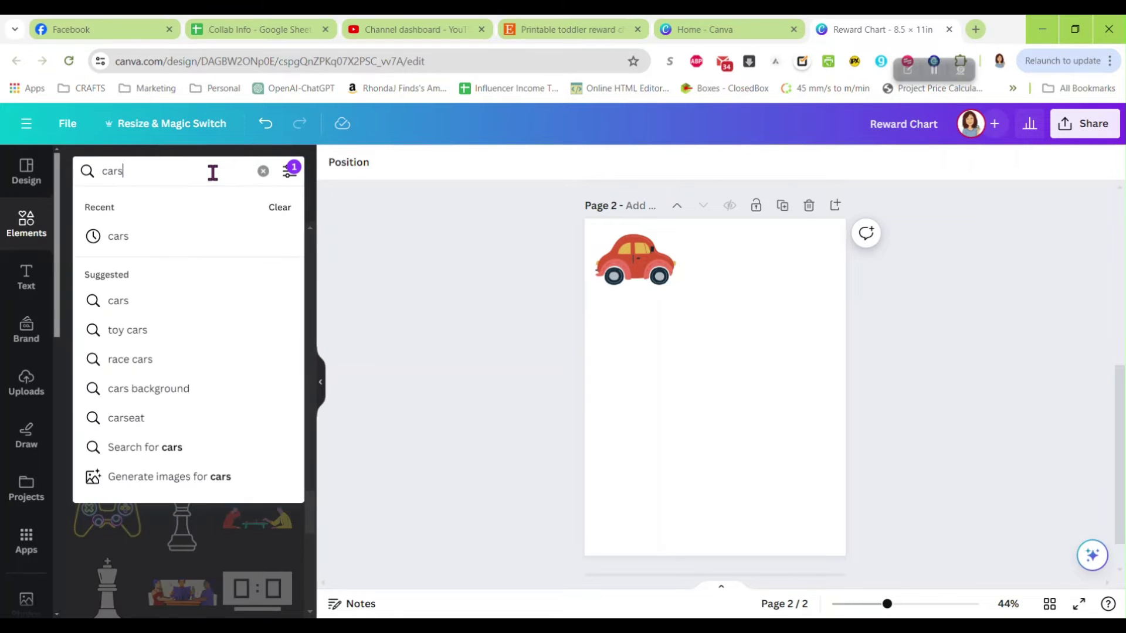
key(Return)
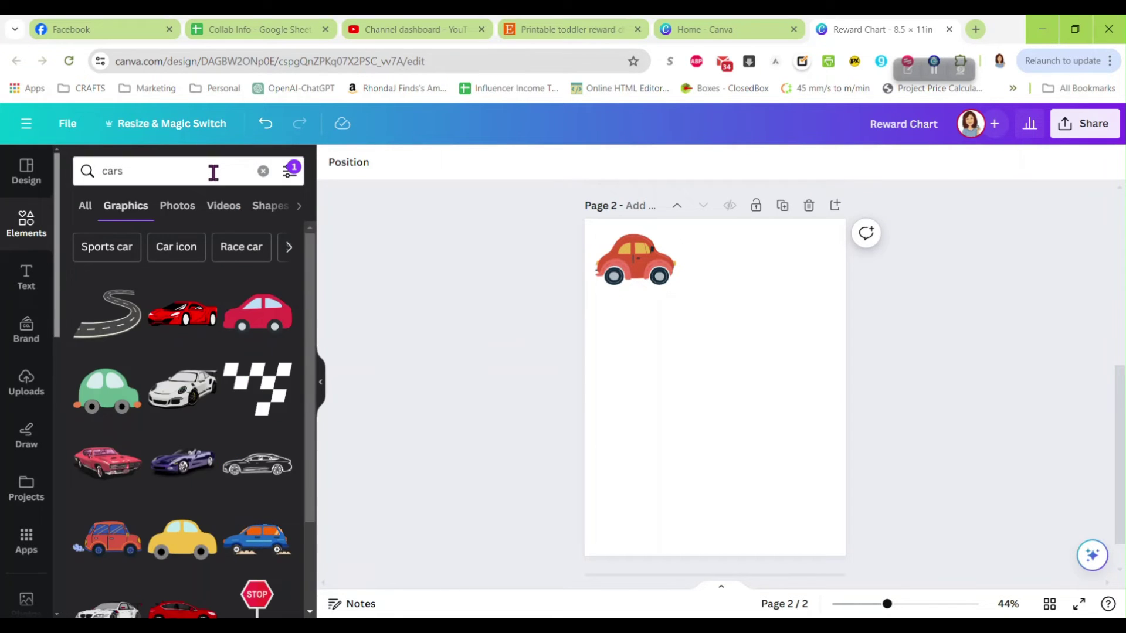
scroll(205, 445, down, 3)
scroll(210, 385, up, 3)
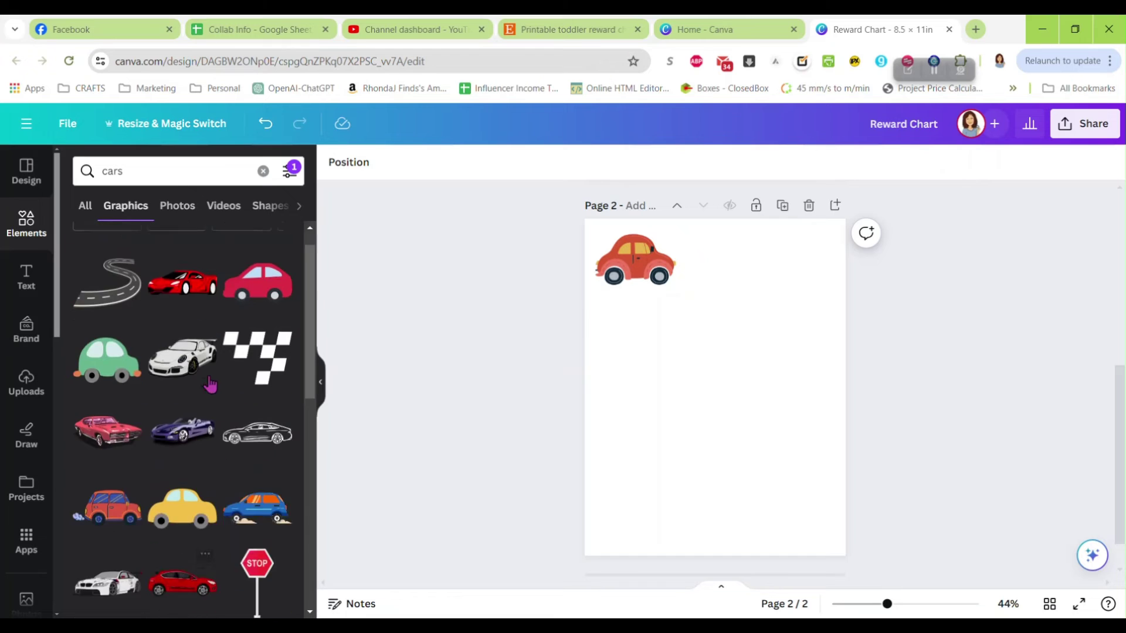
- Search for 'garage' and place a shrunken yellow garage in the bottom-right corner
click(154, 170)
double_click(154, 170)
text(ga)
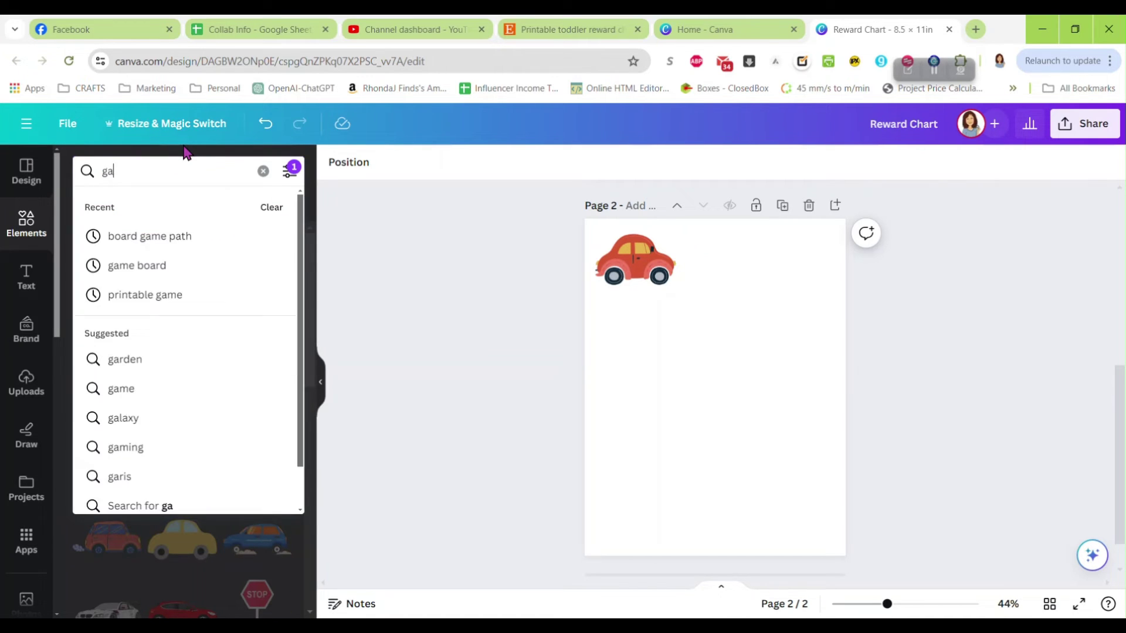
text(rage)
key(Return)
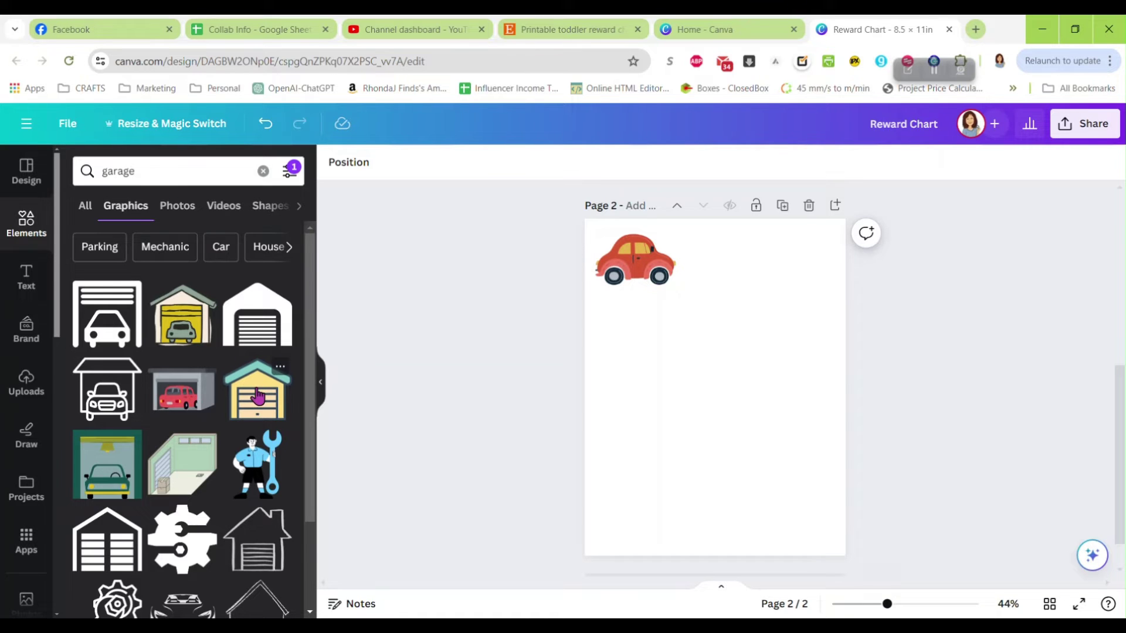
scroll(257, 393, down, 2)
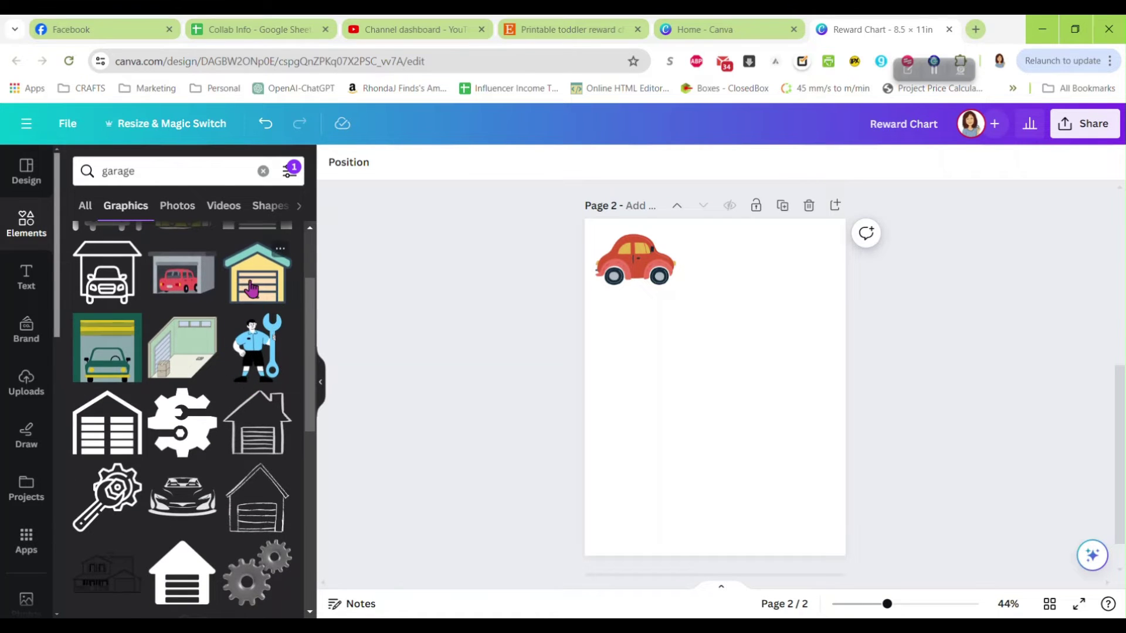
click(263, 289)
drag(713, 387, 779, 494)
drag(732, 453, 742, 463)
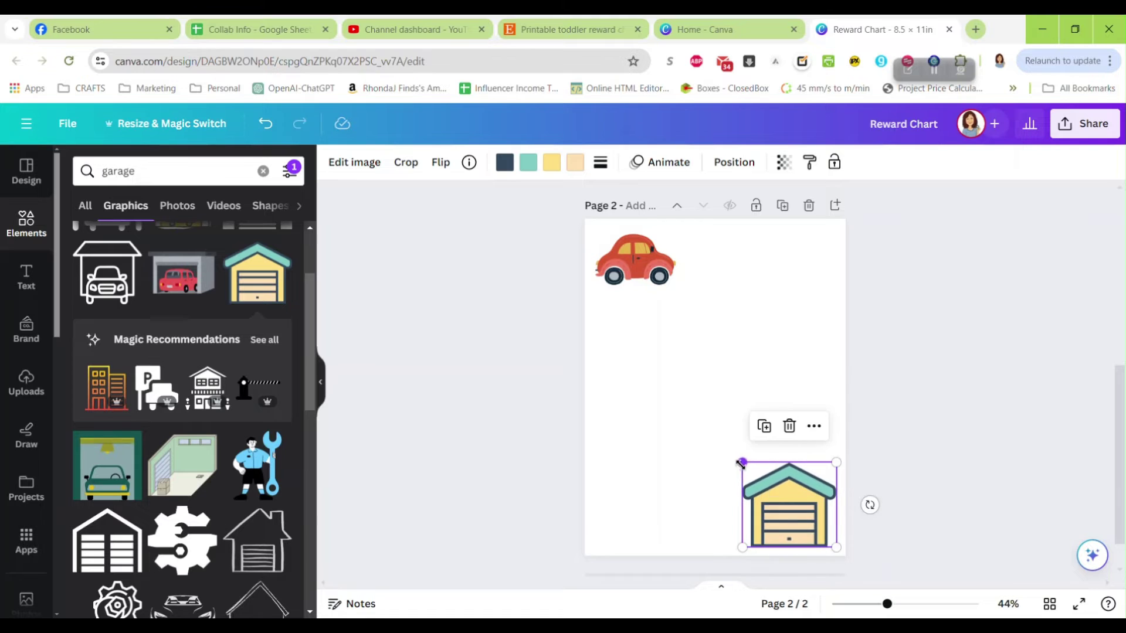
click(639, 267)
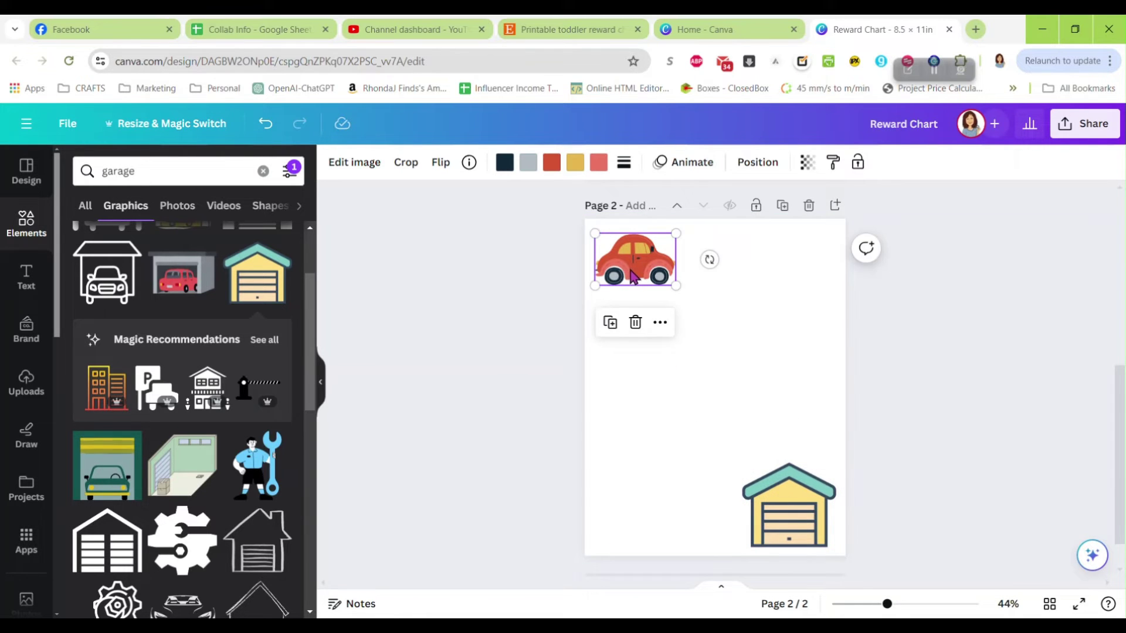
- Nudge the red car right and add a blob from a 'paint splat' search
drag(629, 268, 631, 269)
click(156, 173)
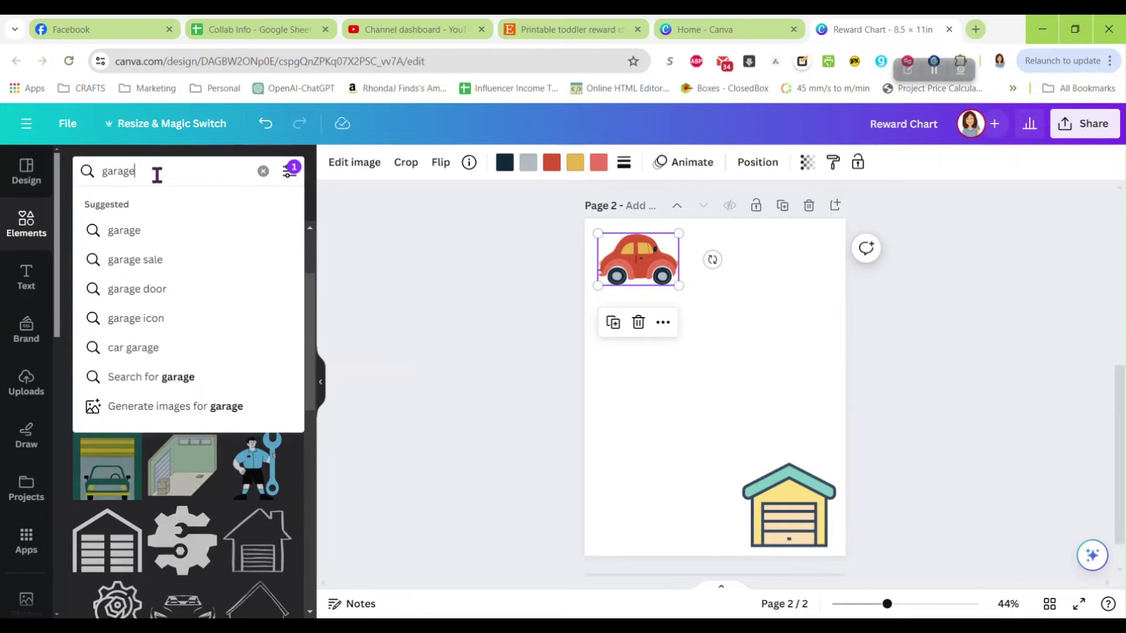
double_click(158, 174)
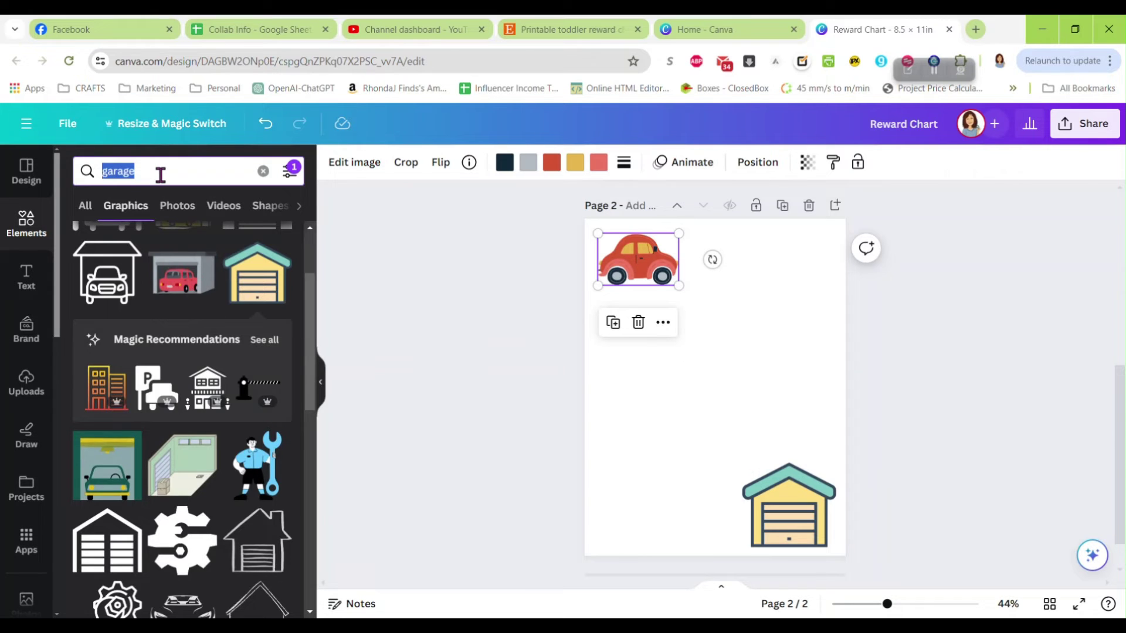
text(paint spla)
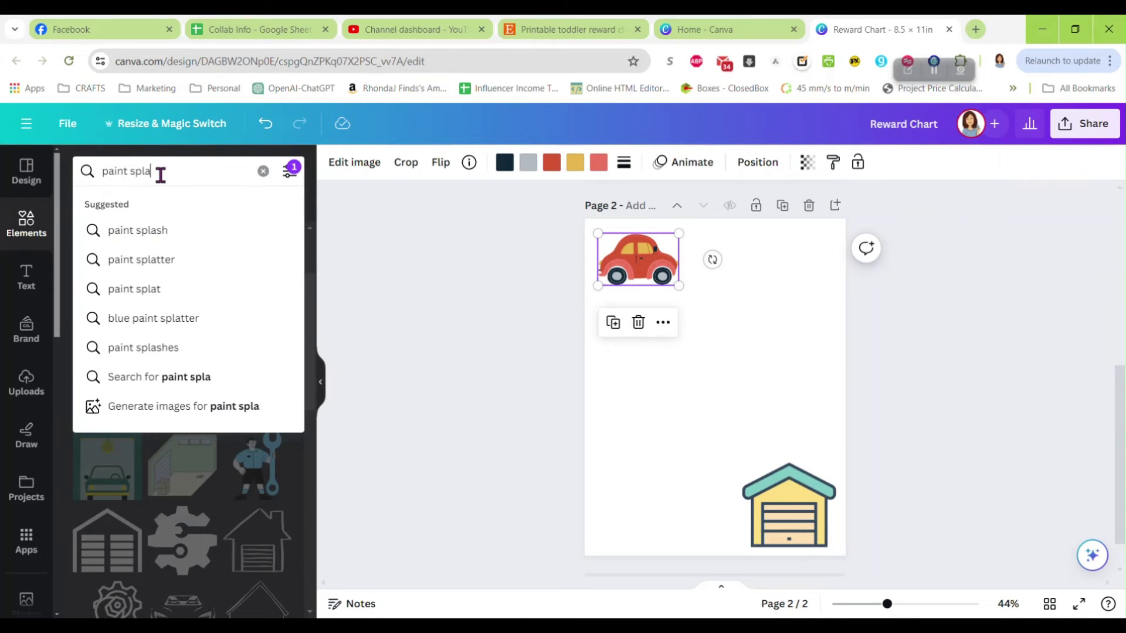
text(t)
key(Return)
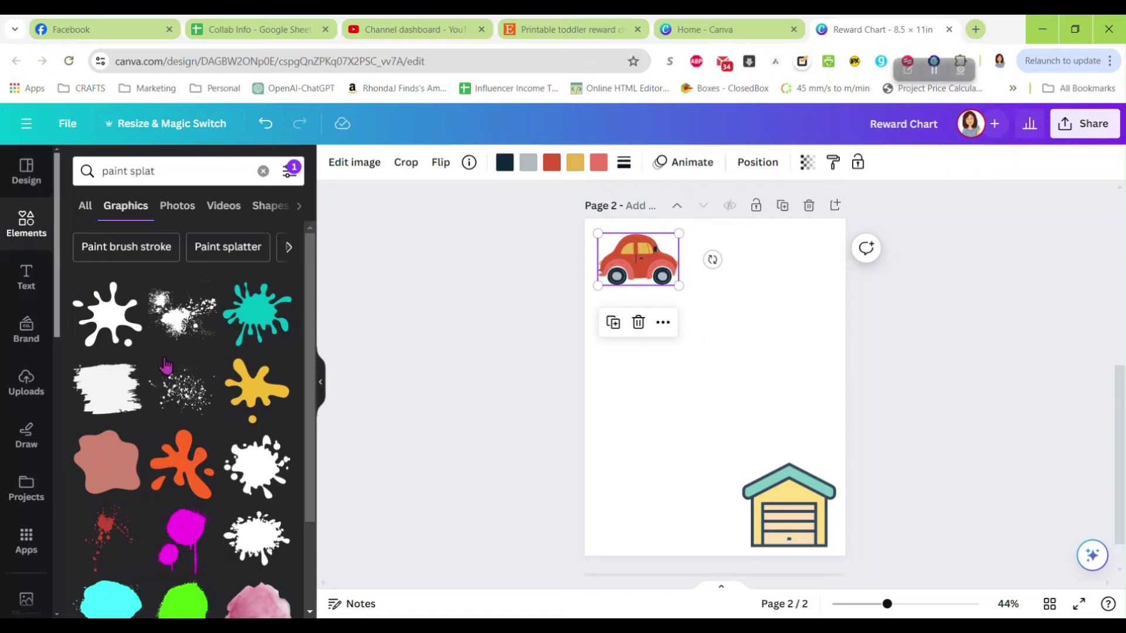
scroll(177, 441, down, 1)
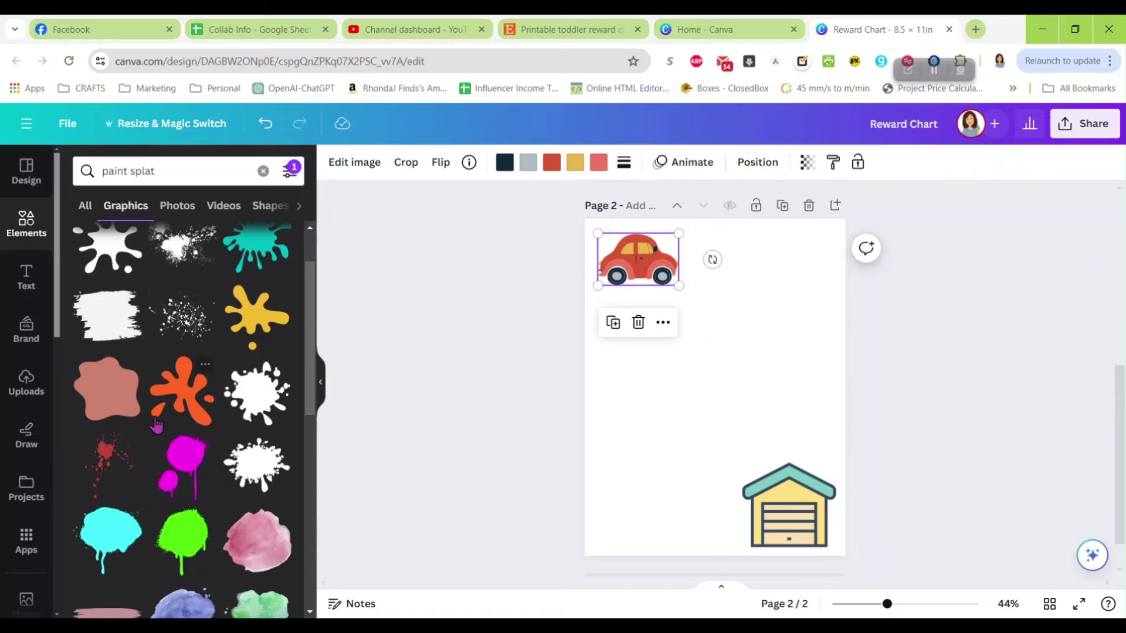
click(112, 401)
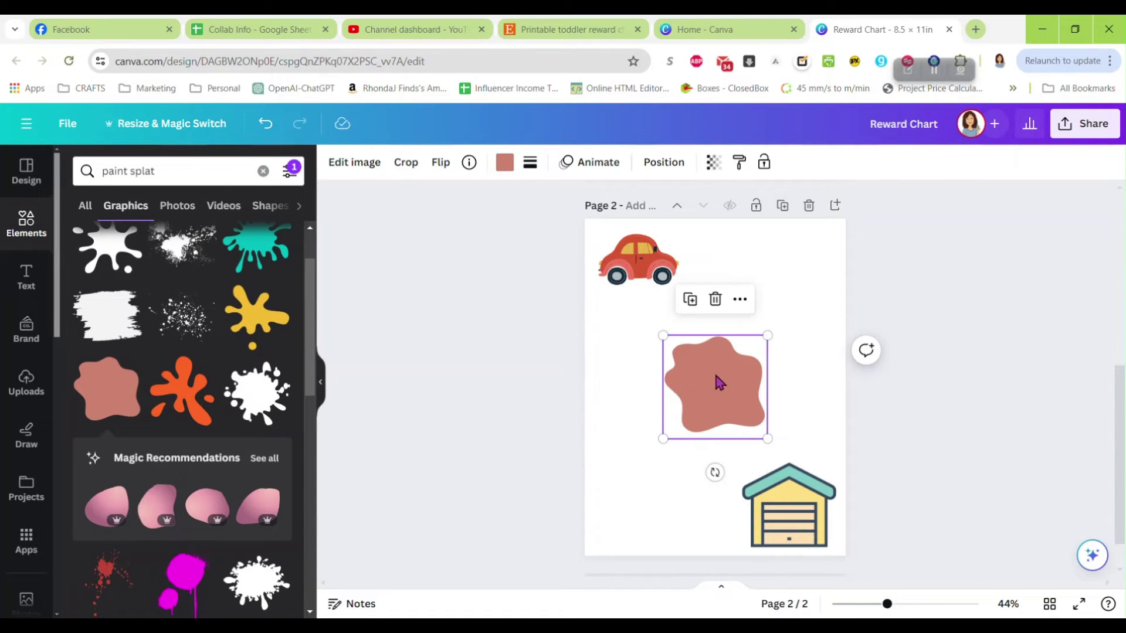
- Recolour the blob gold, shrink it to a small spot, and place a copy
click(508, 166)
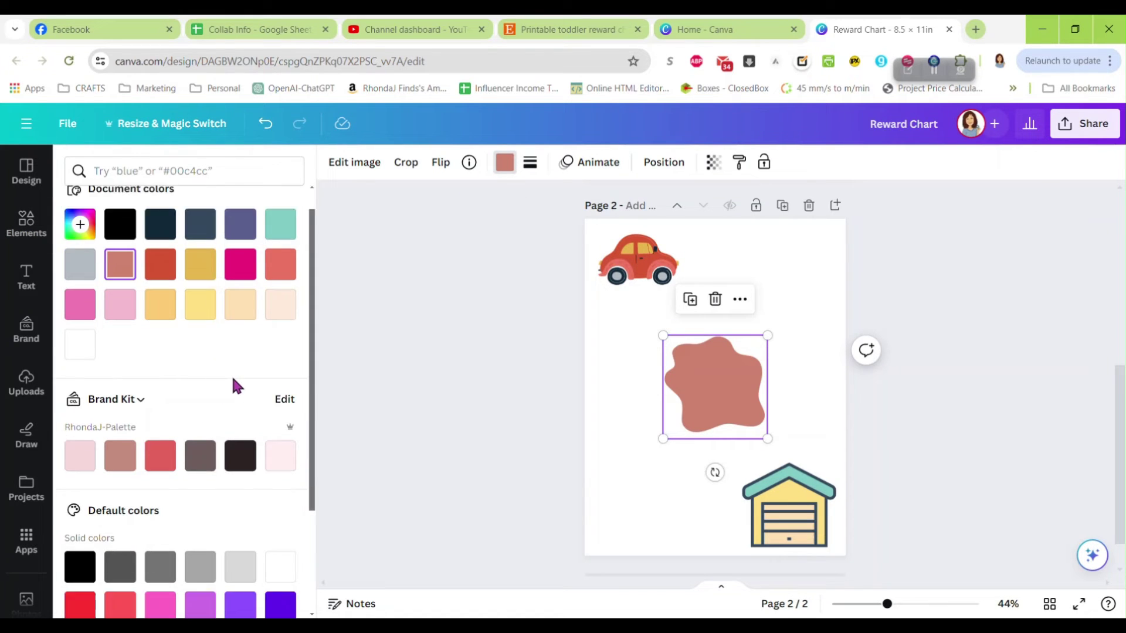
scroll(230, 372, down, 3)
scroll(262, 327, up, 3)
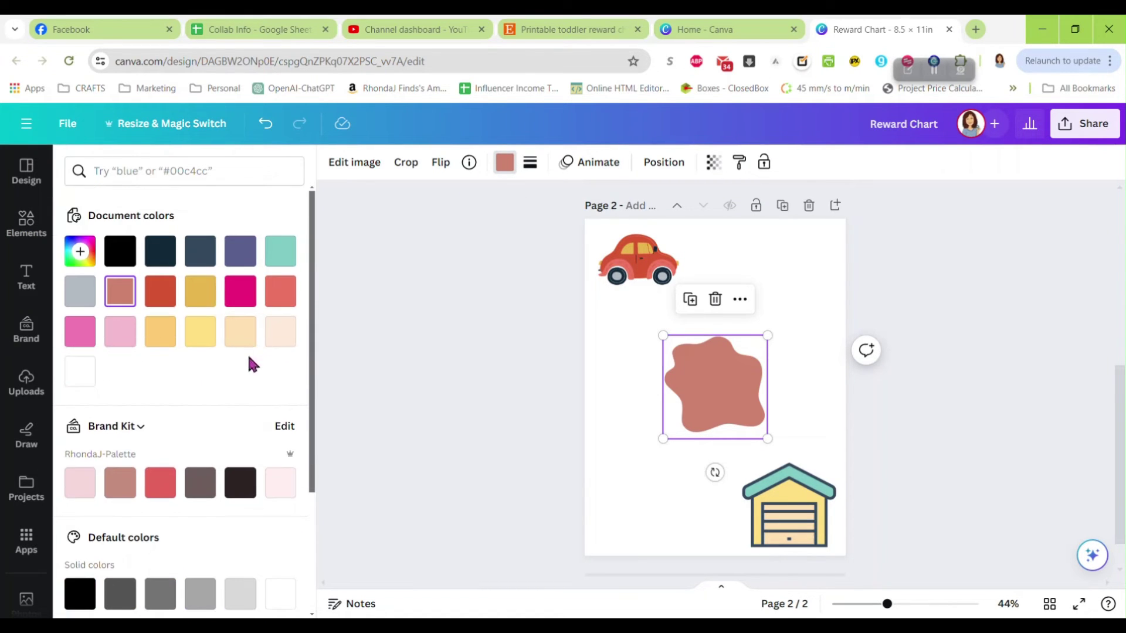
click(283, 295)
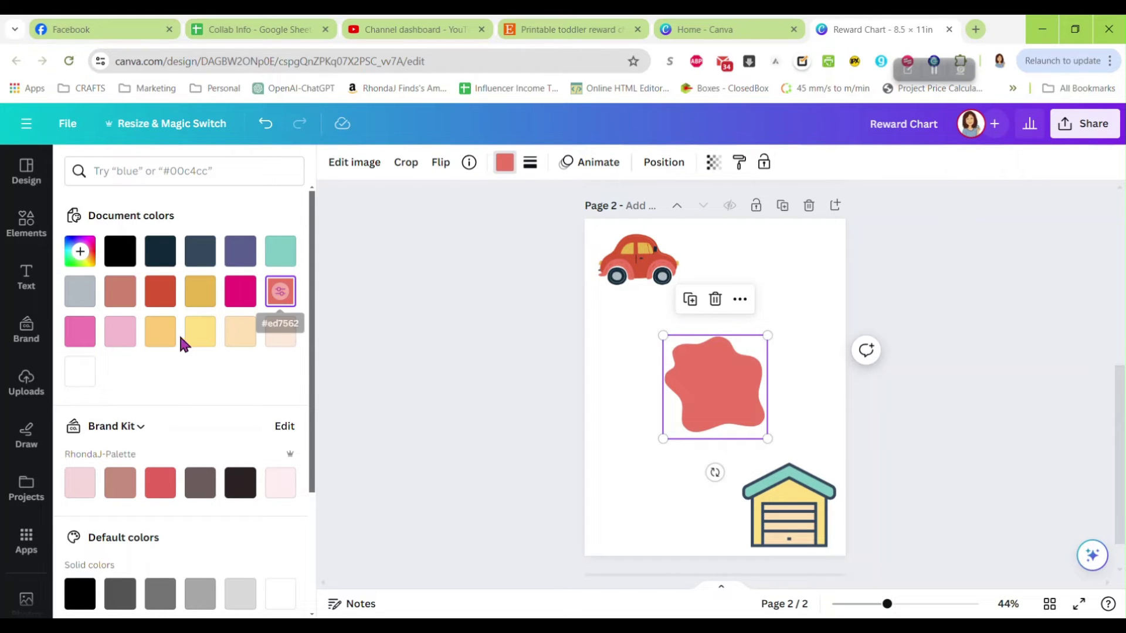
click(197, 331)
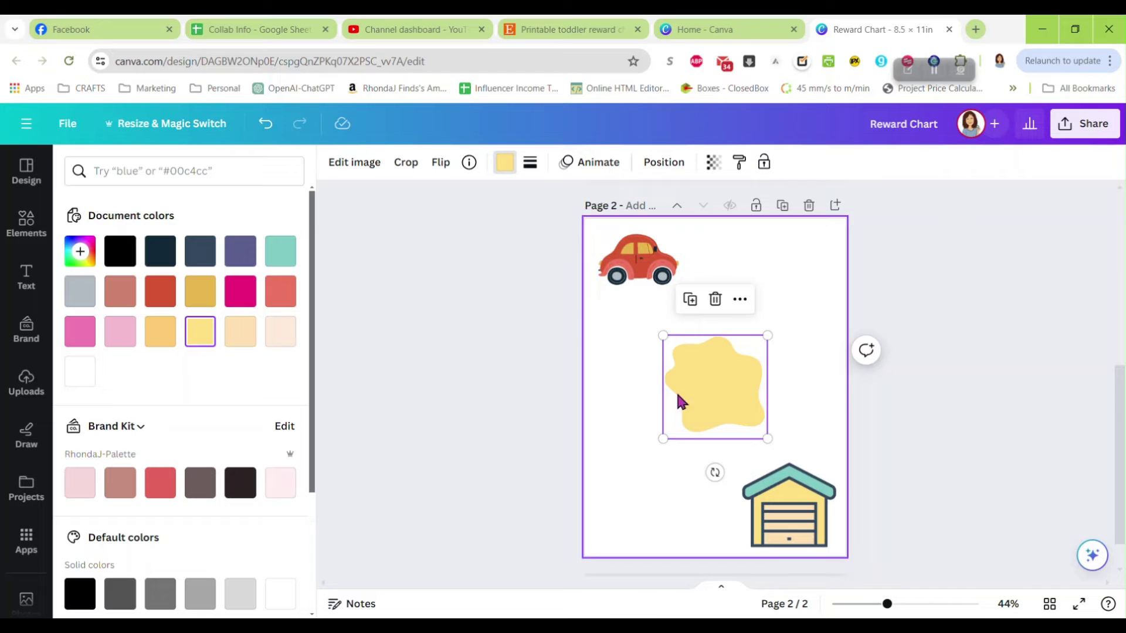
drag(761, 432, 714, 267)
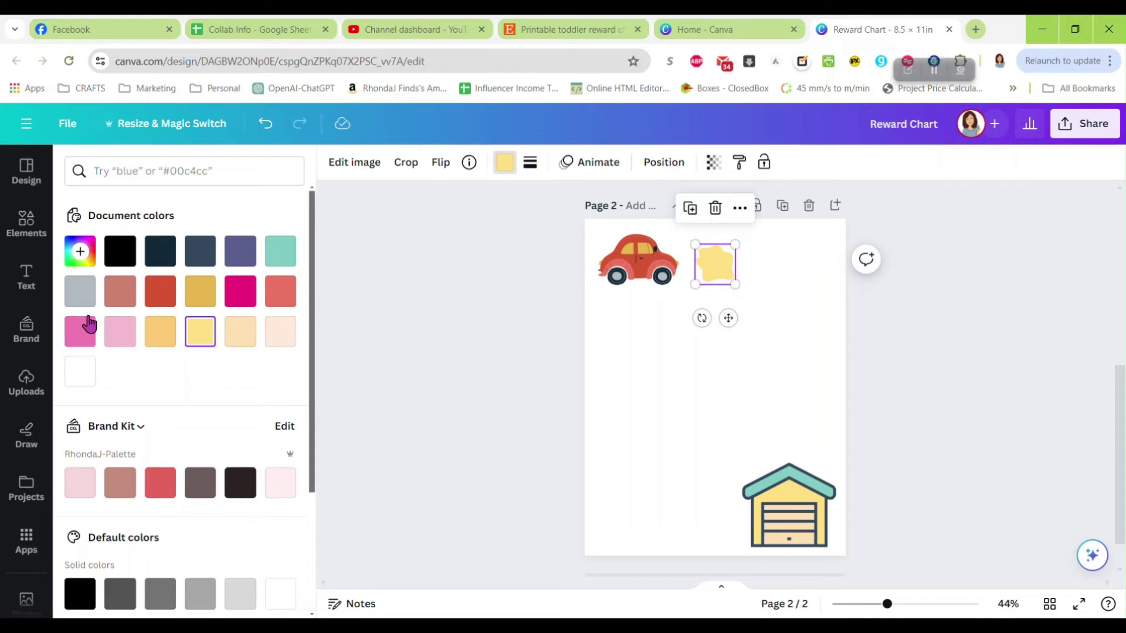
click(210, 298)
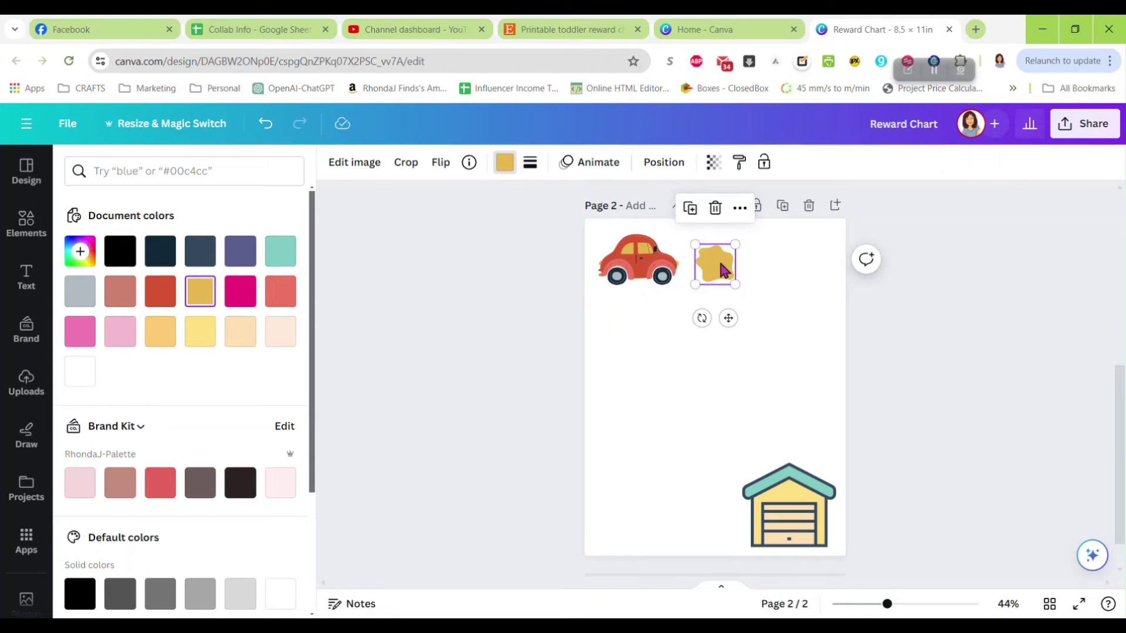
mouse_move(721, 271)
mouse_down()
mouse_move(771, 261)
mouse_move(620, 313)
mouse_move(706, 286)
mouse_move(664, 322)
mouse_move(628, 331)
mouse_up()
- Delete the extra blob and copy the remaining one into a row of six gold spots
click(612, 328)
click(665, 319)
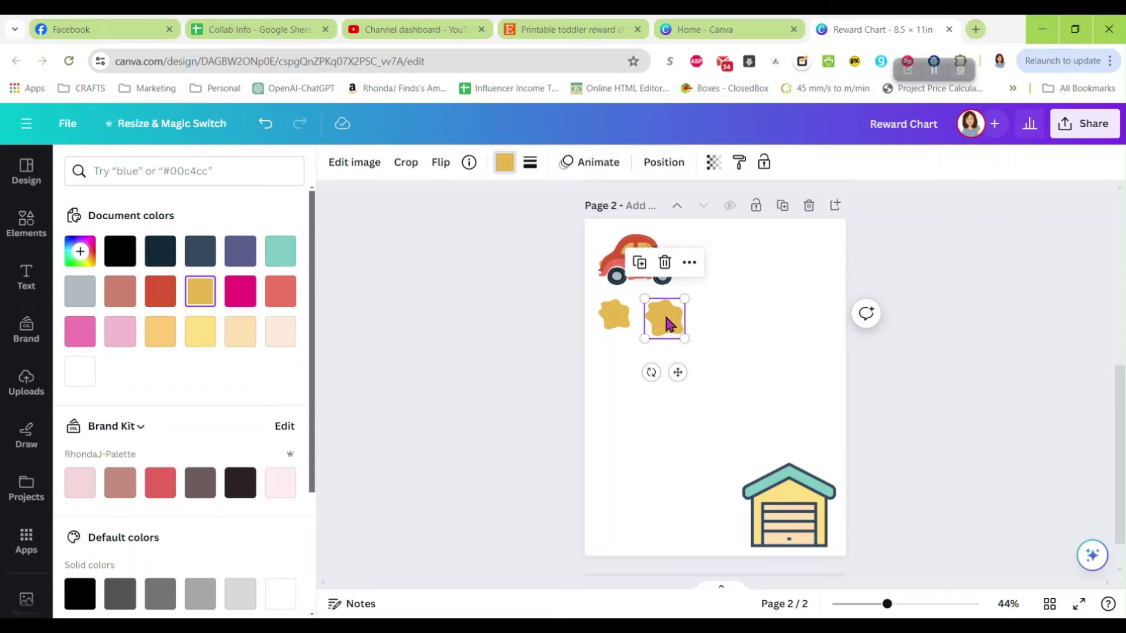
key(Delete)
click(614, 327)
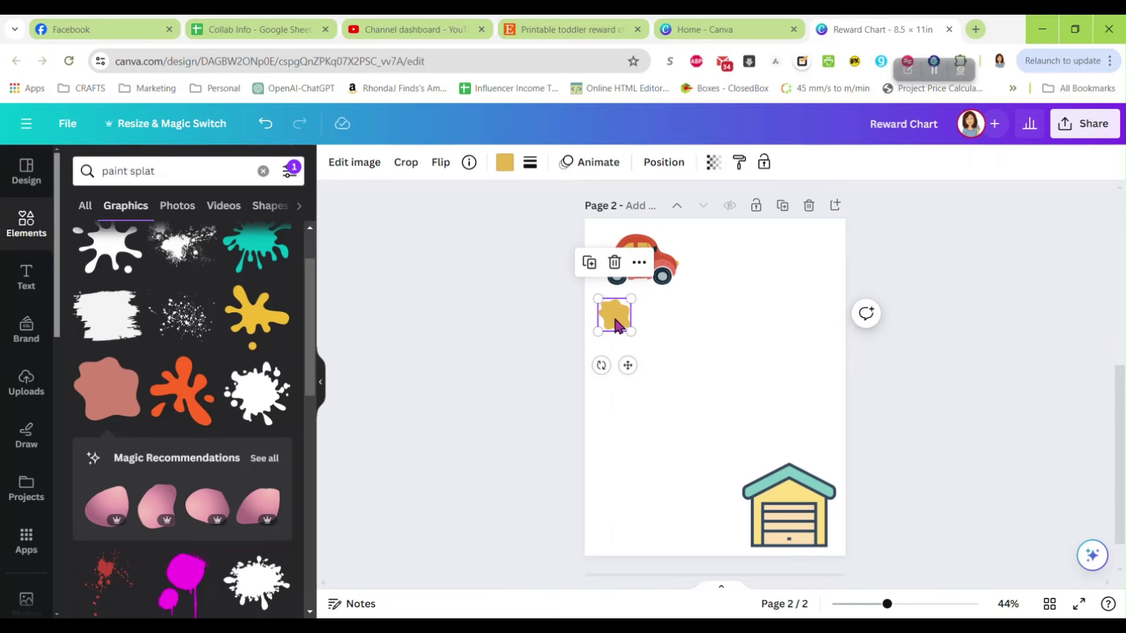
drag(616, 326, 656, 316)
key(ctrl+d)
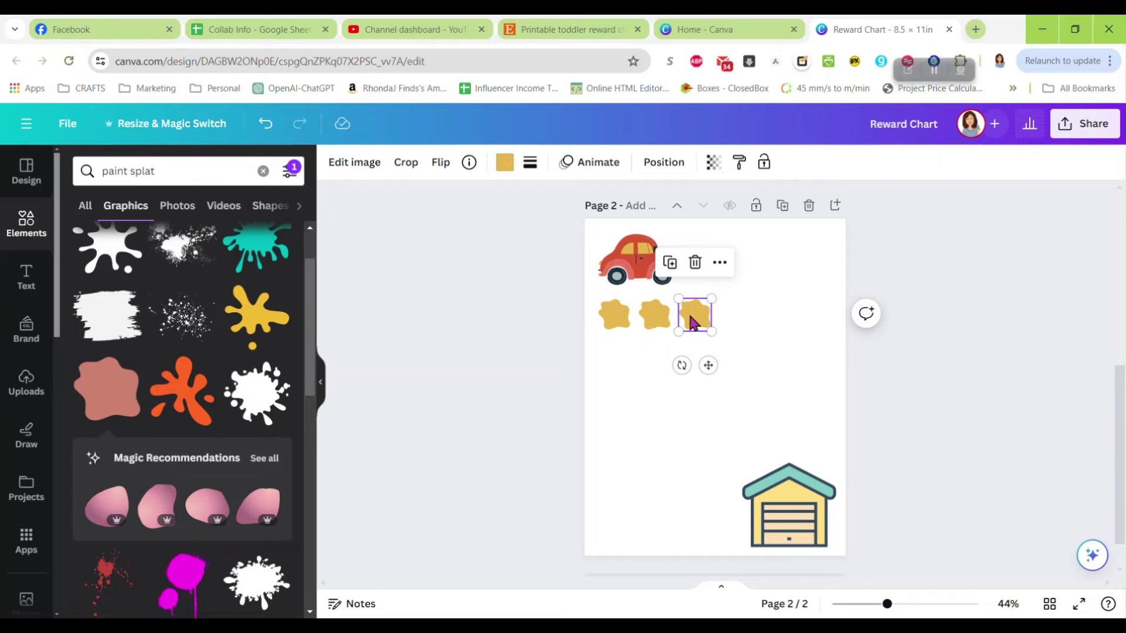
key(ctrl+d)
key(ctrl+d)
key(ctrl+d)
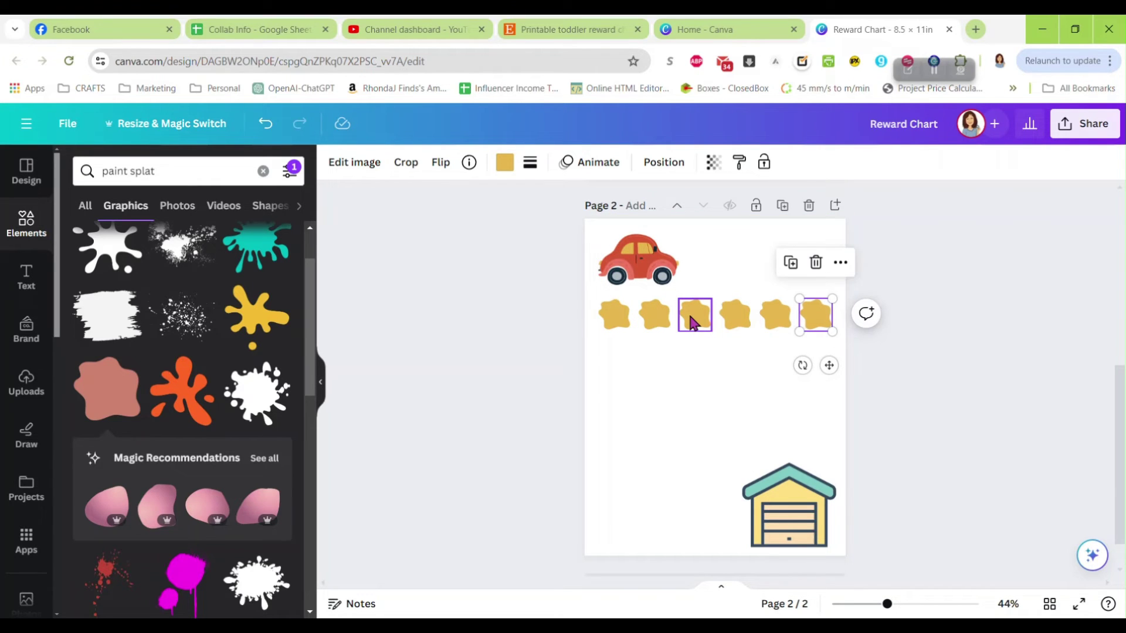
- Select all six blobs and check their alignment options
drag(607, 343, 809, 315)
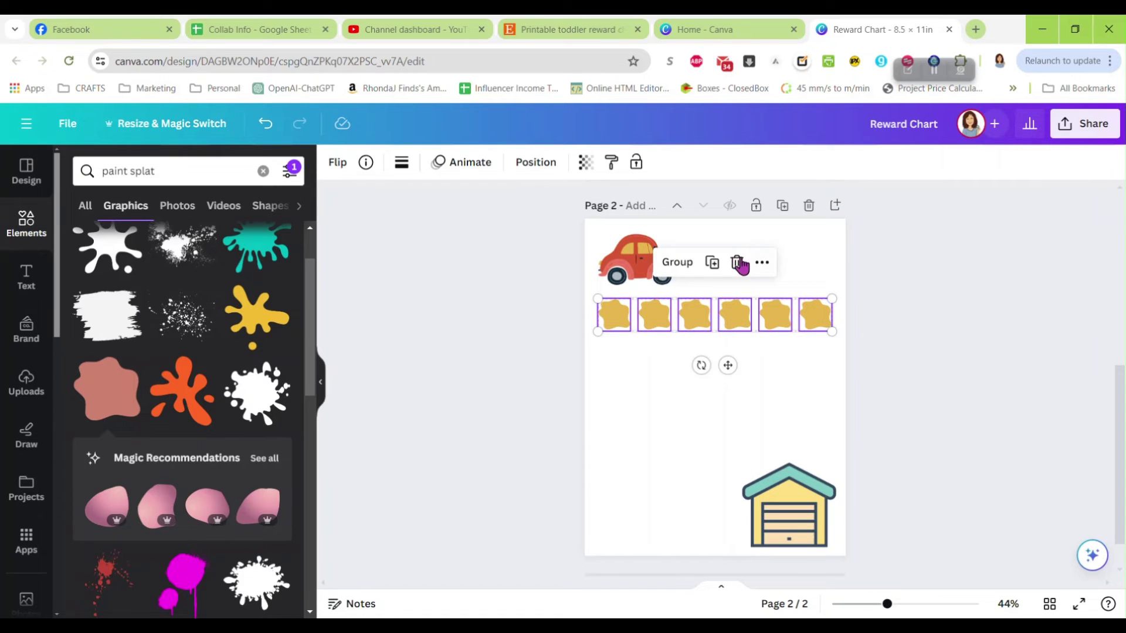
click(762, 262)
mouse_move(857, 375)
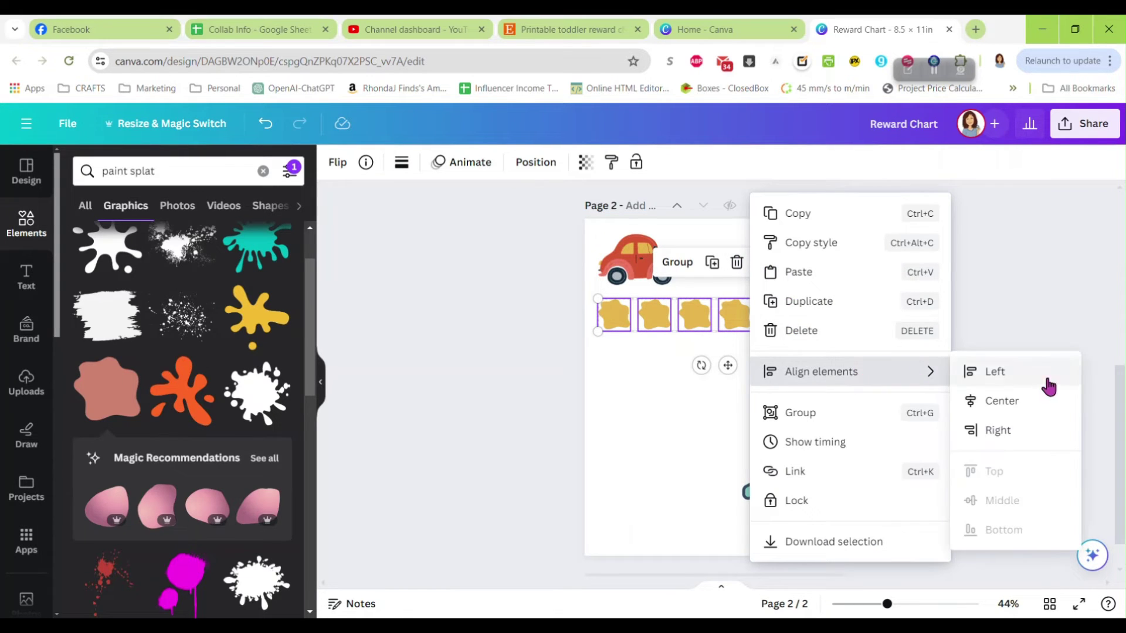
click(657, 355)
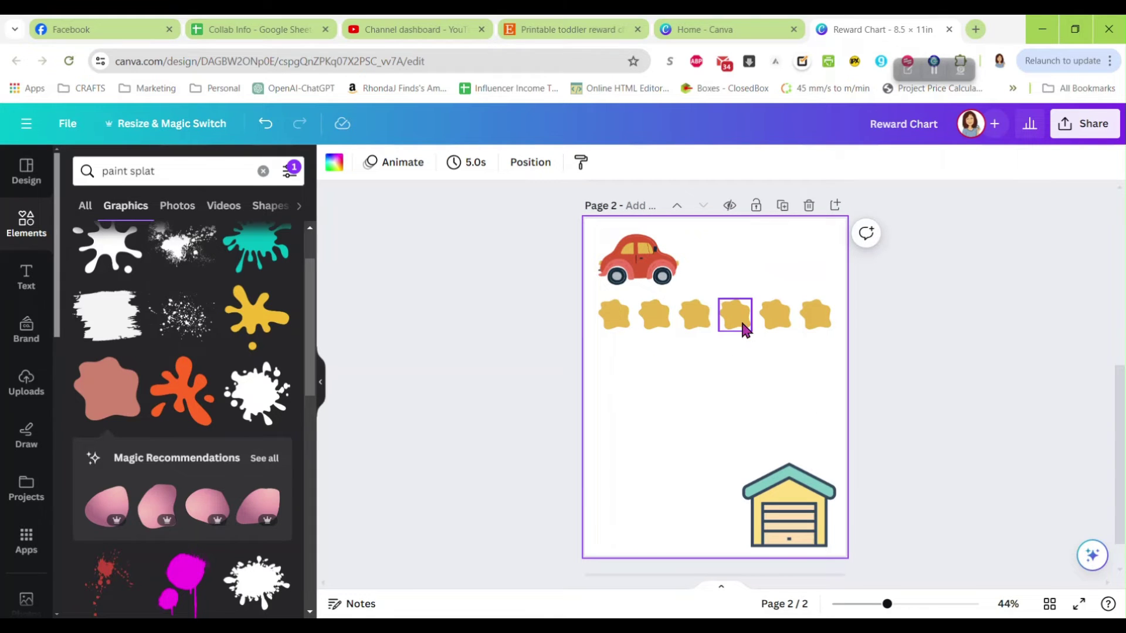
- Recolour blobs 2, 4 and 6 of the row light peach #ffebdb
click(647, 323)
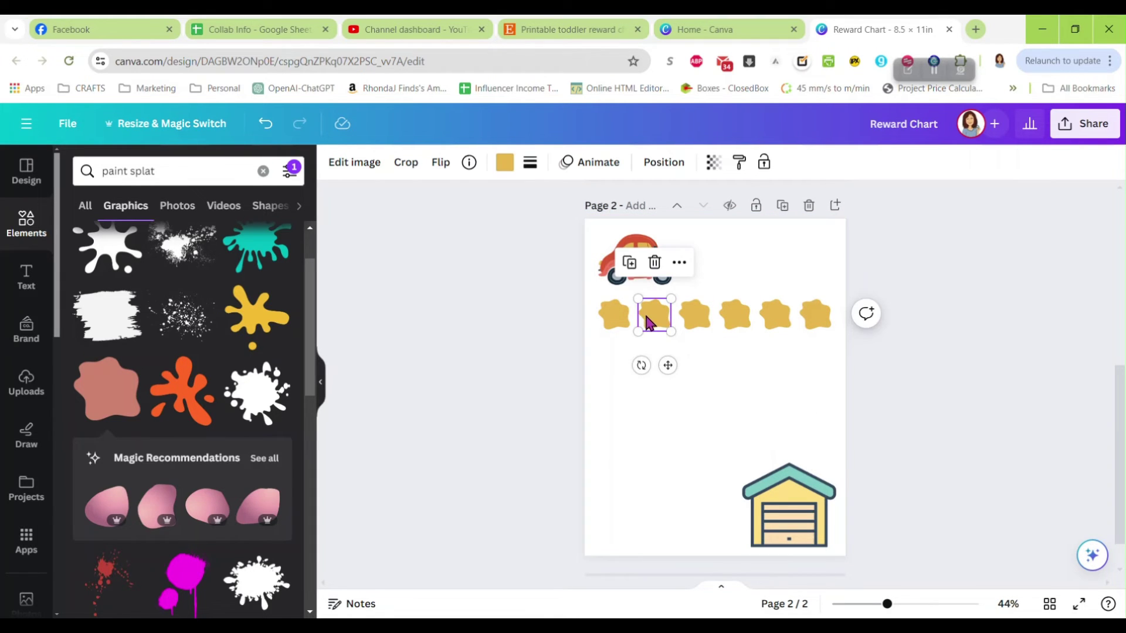
click(508, 164)
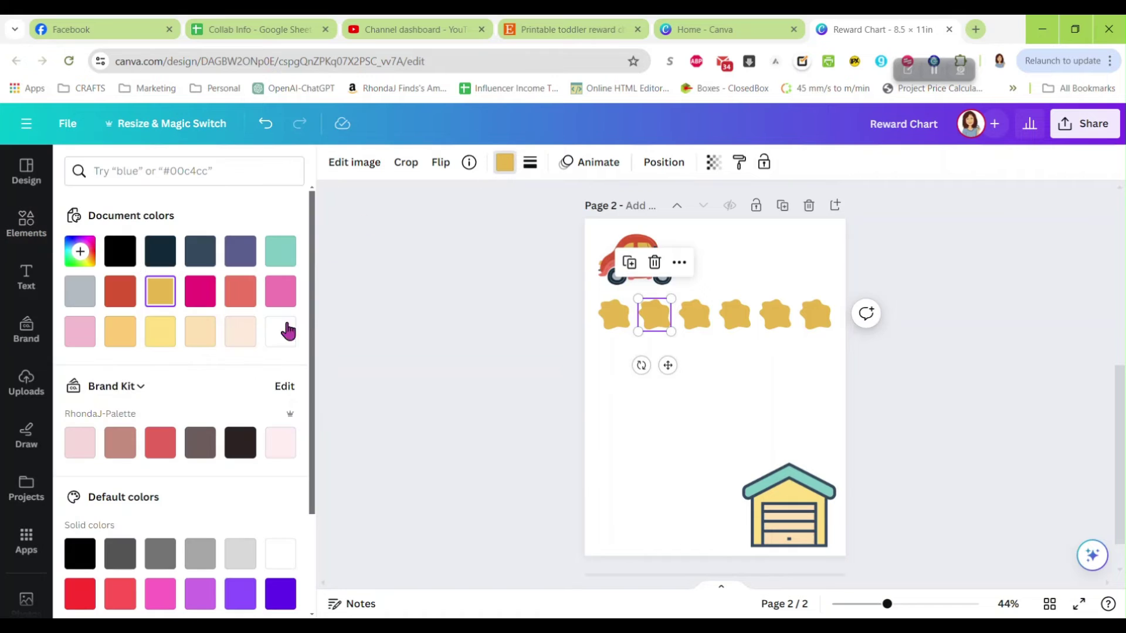
click(232, 331)
click(735, 315)
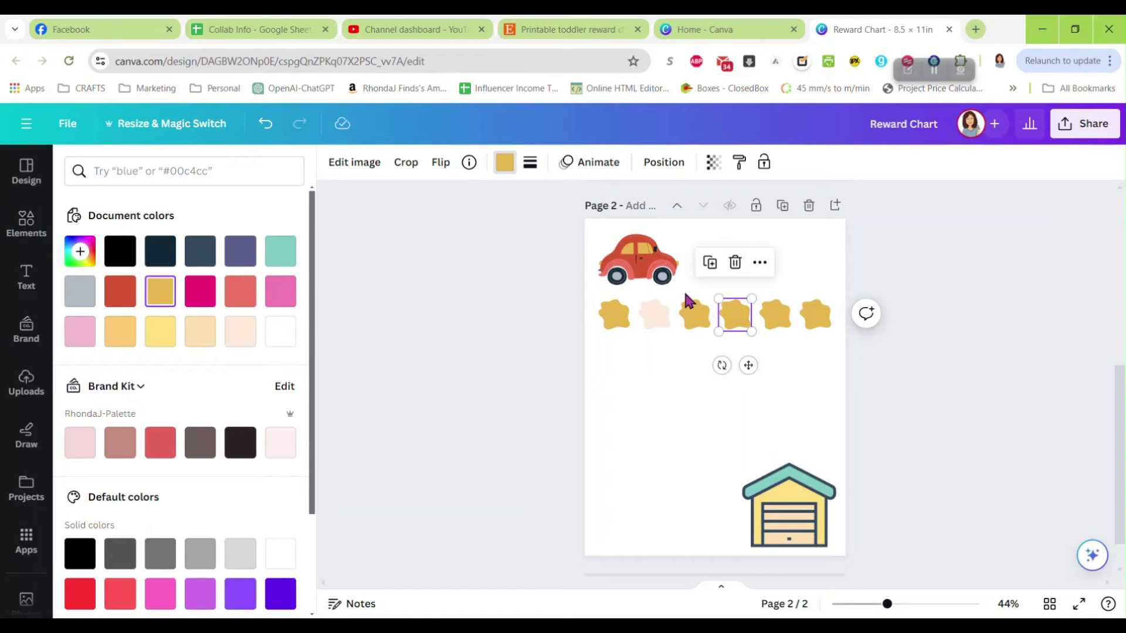
click(241, 331)
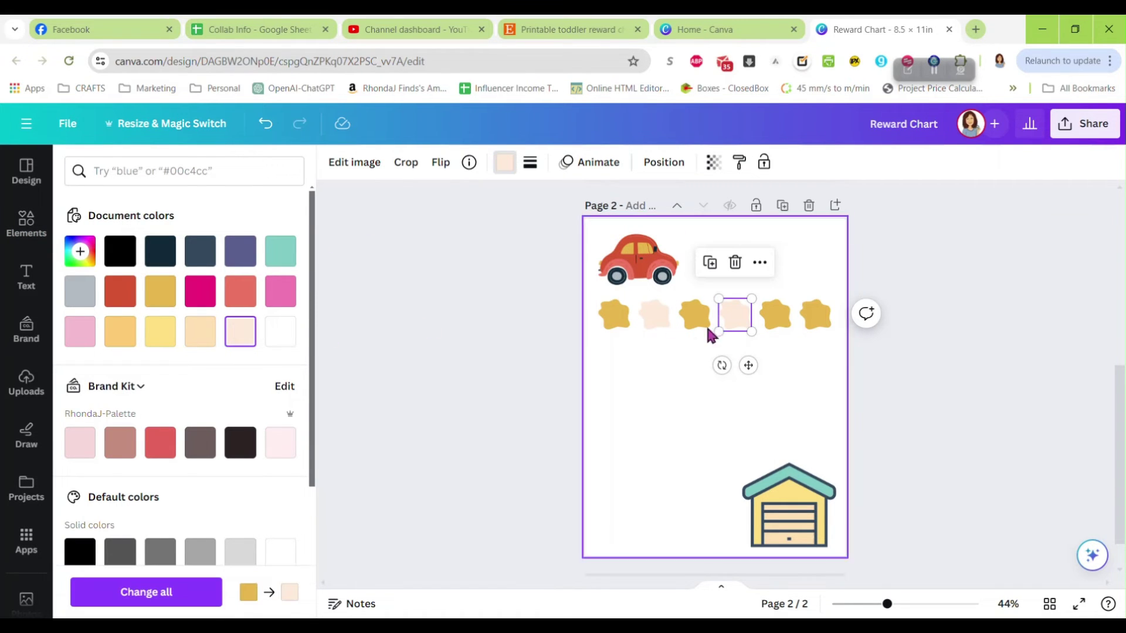
click(819, 319)
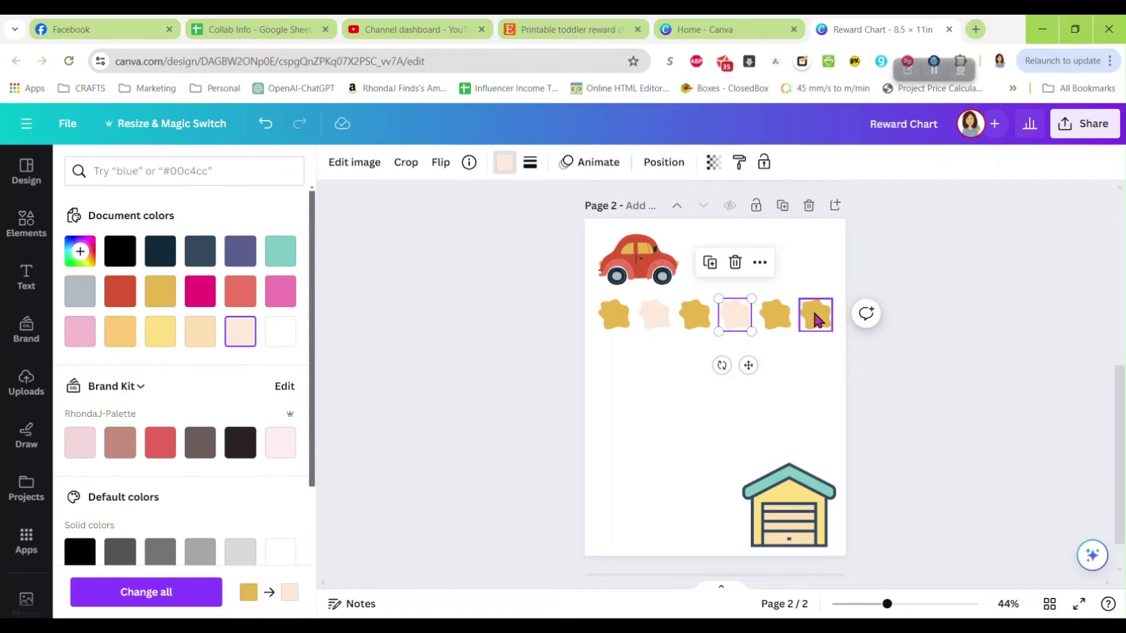
click(240, 332)
key(Escape)
click(554, 325)
- Copy the row below as row two; make its first blob peach, second gold
drag(603, 343, 805, 350)
click(617, 354)
click(612, 356)
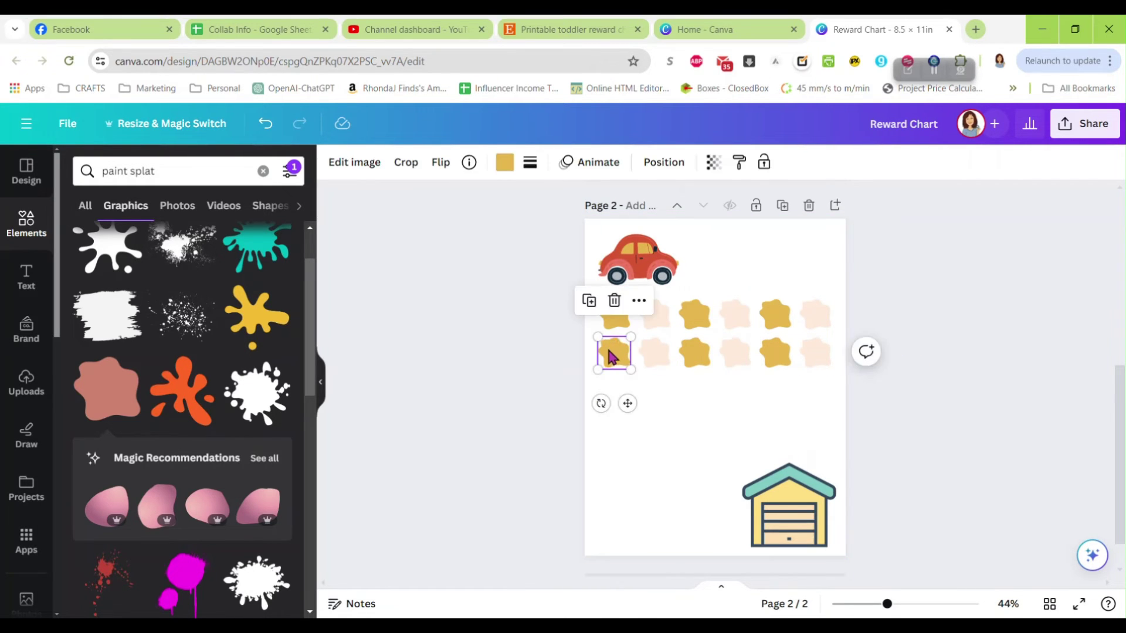
click(504, 163)
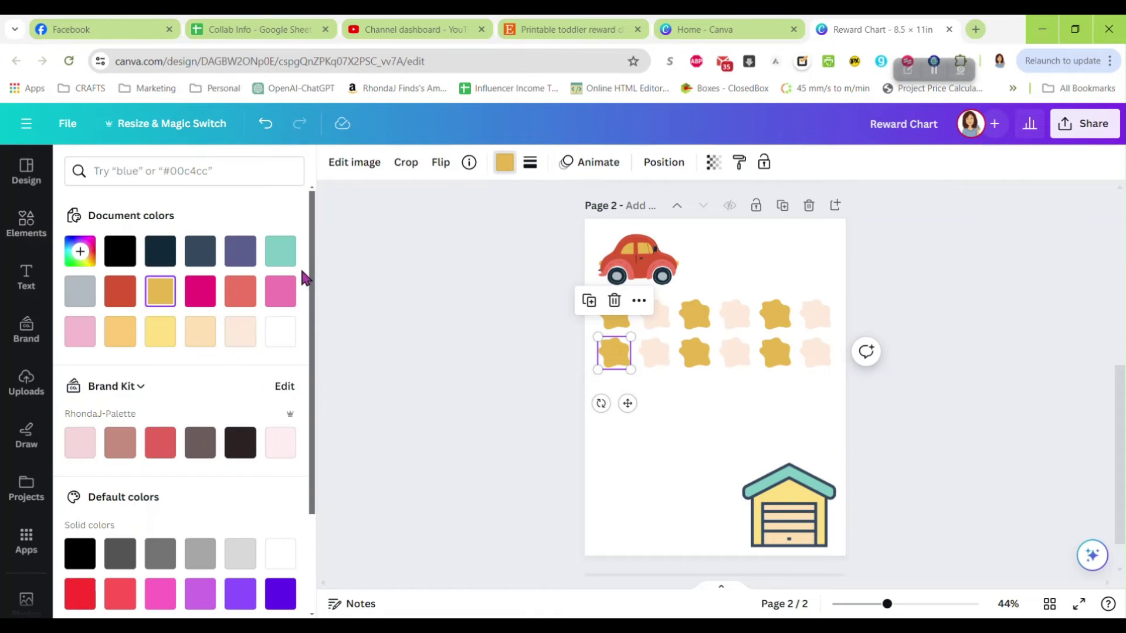
click(241, 333)
click(656, 353)
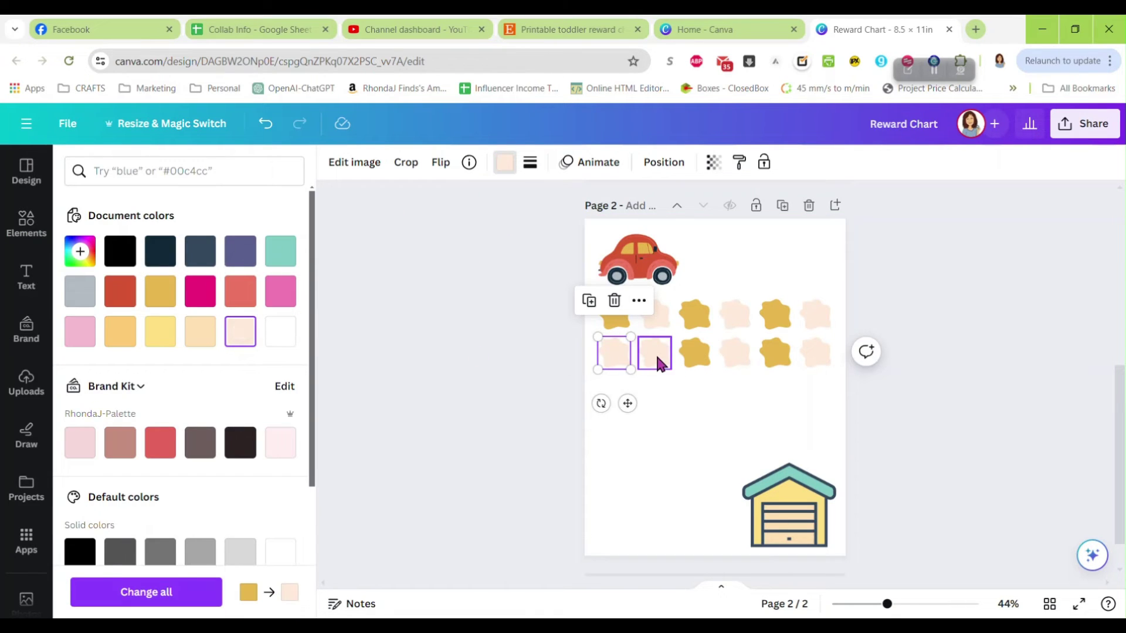
click(235, 324)
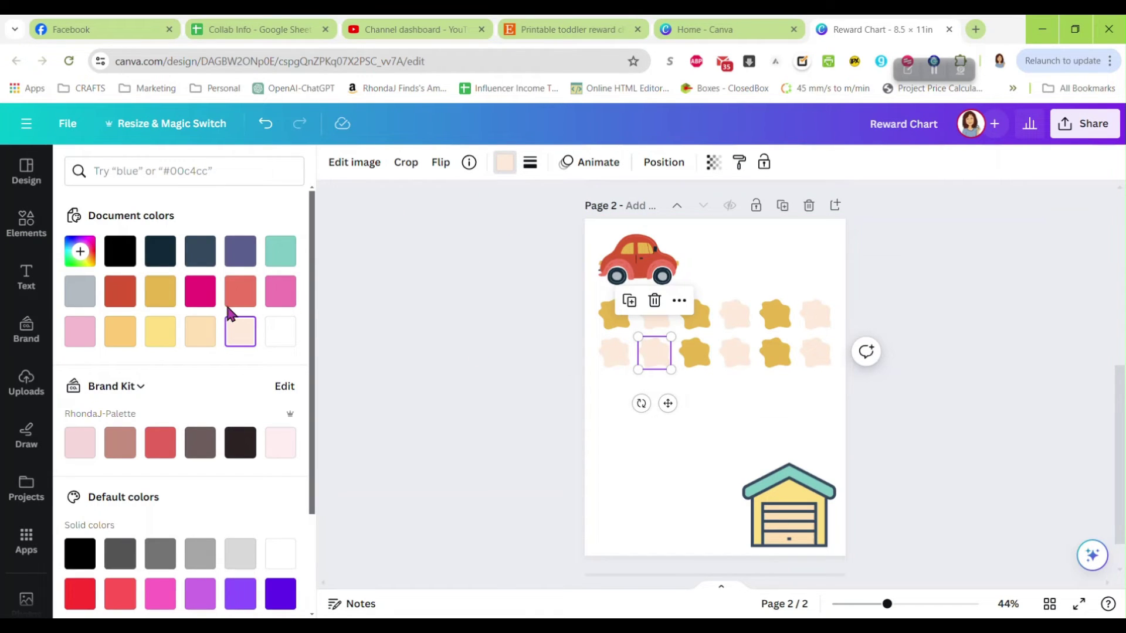
click(160, 292)
- Make row-two blobs 3 and 5 light peach and blobs 4 and 6 gold
click(695, 353)
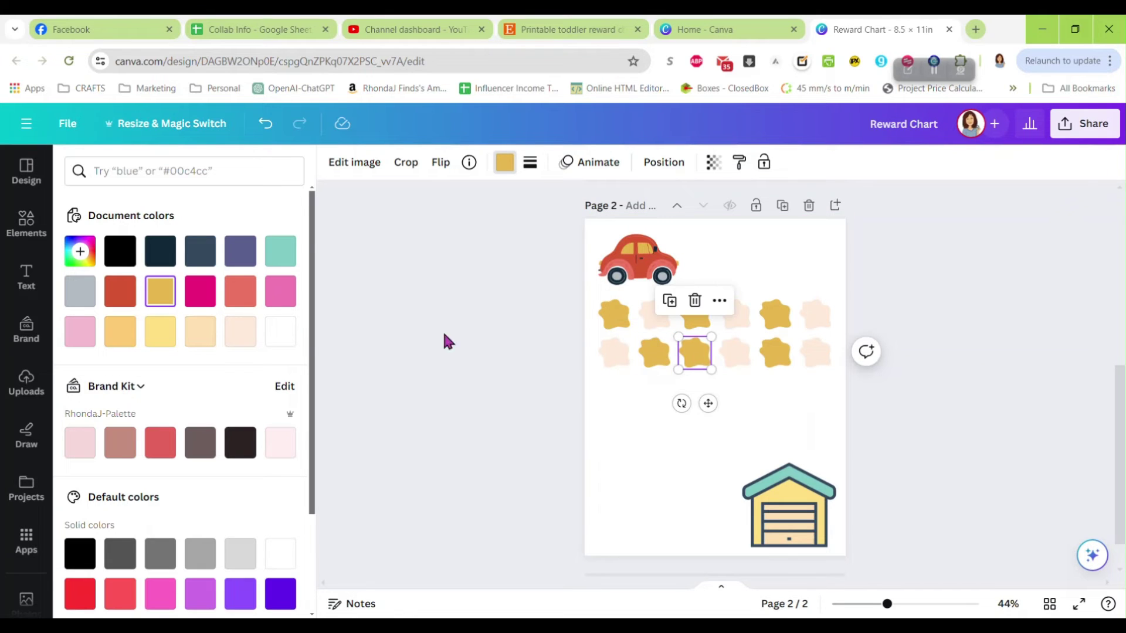
click(237, 331)
click(735, 353)
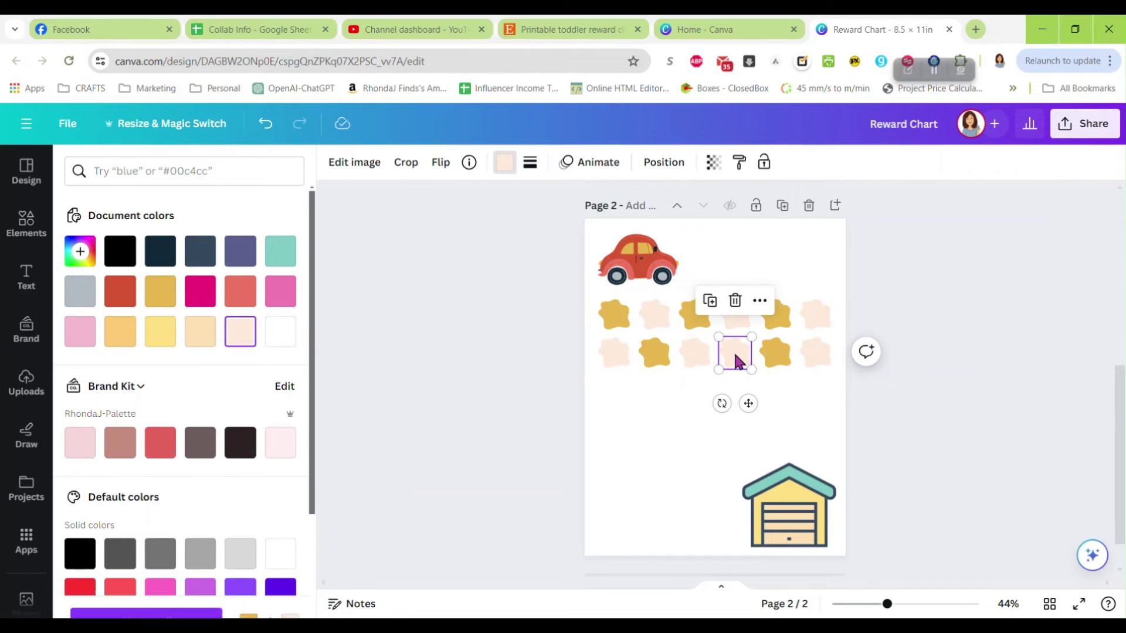
click(160, 292)
click(775, 353)
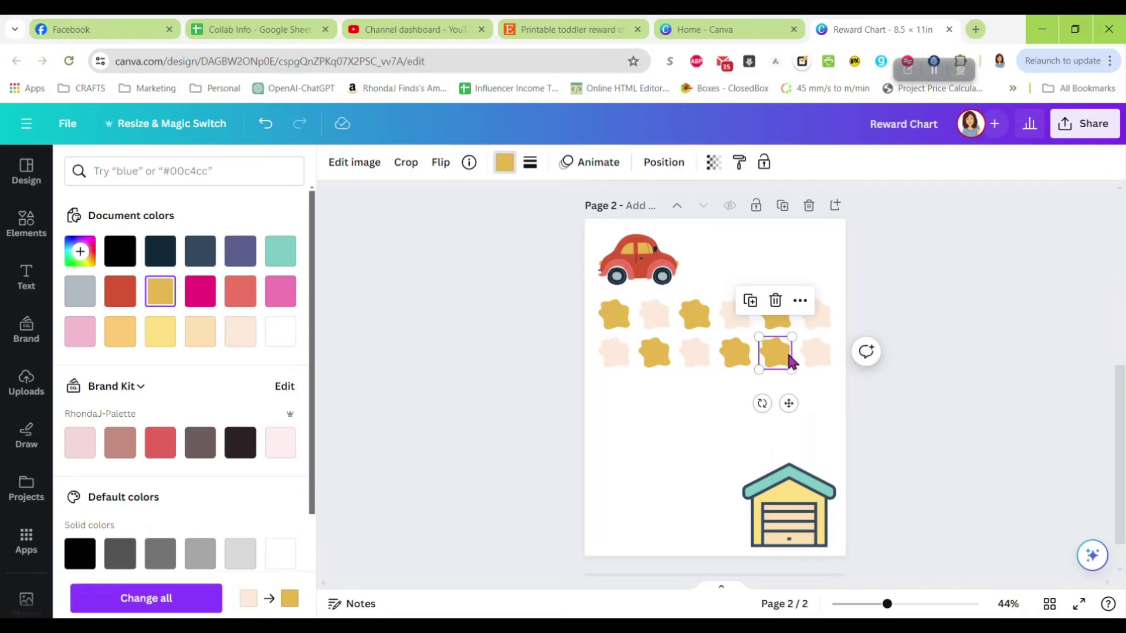
click(251, 339)
click(815, 353)
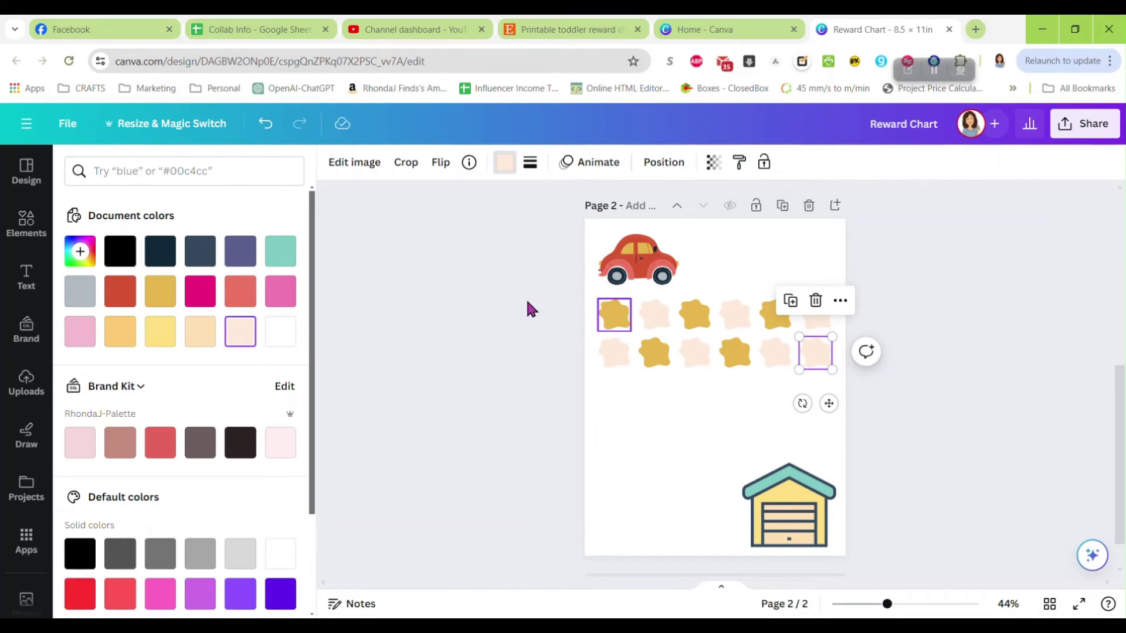
click(161, 292)
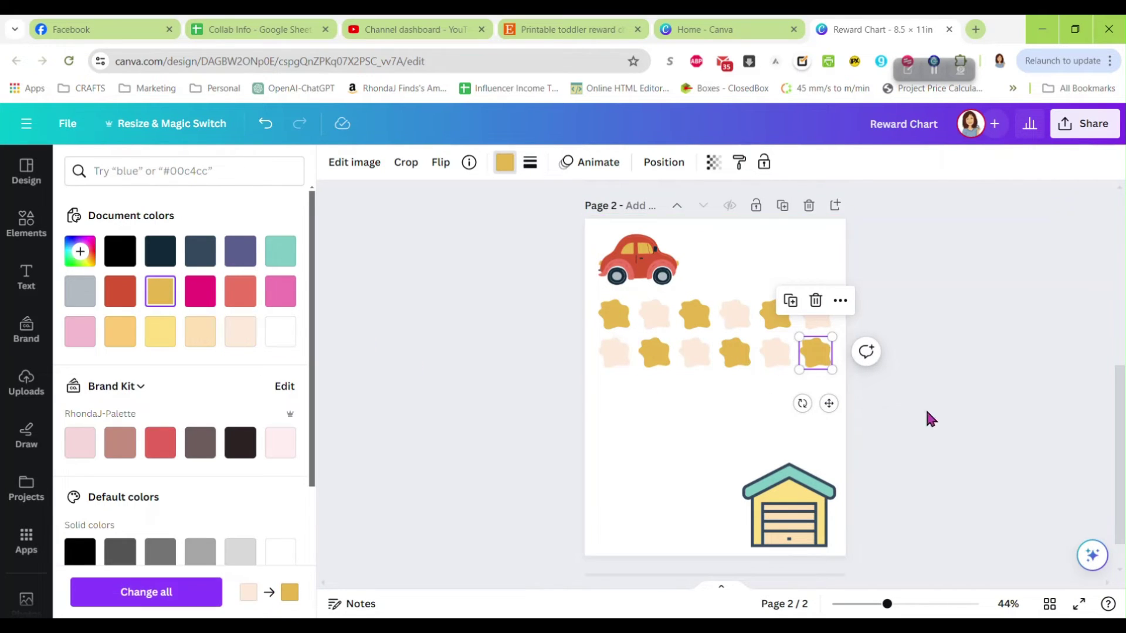
- Copy both blob rows below the originals, then add a copy of the third row beneath the fourth
key(Escape)
mouse_move(561, 295)
mouse_down()
mouse_move(836, 378)
mouse_move(824, 375)
mouse_up()
drag(723, 352, 729, 427)
click(646, 456)
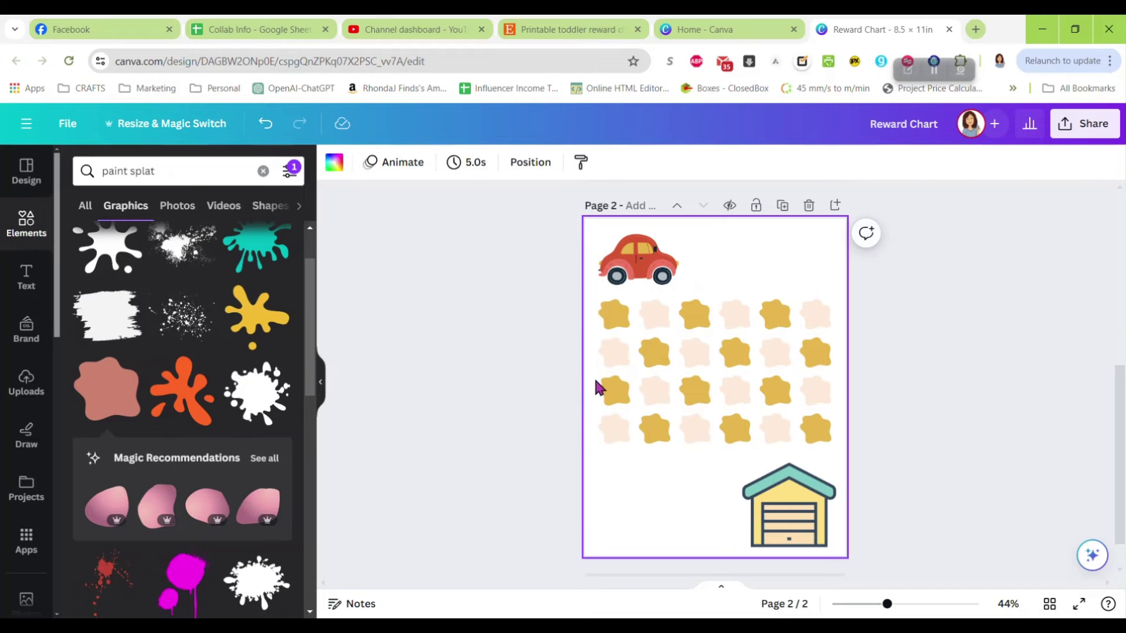
drag(592, 374, 816, 410)
drag(726, 384, 722, 521)
- Rearrange the fifth-row blobs into two staggered rows of three beside the garage
click(932, 457)
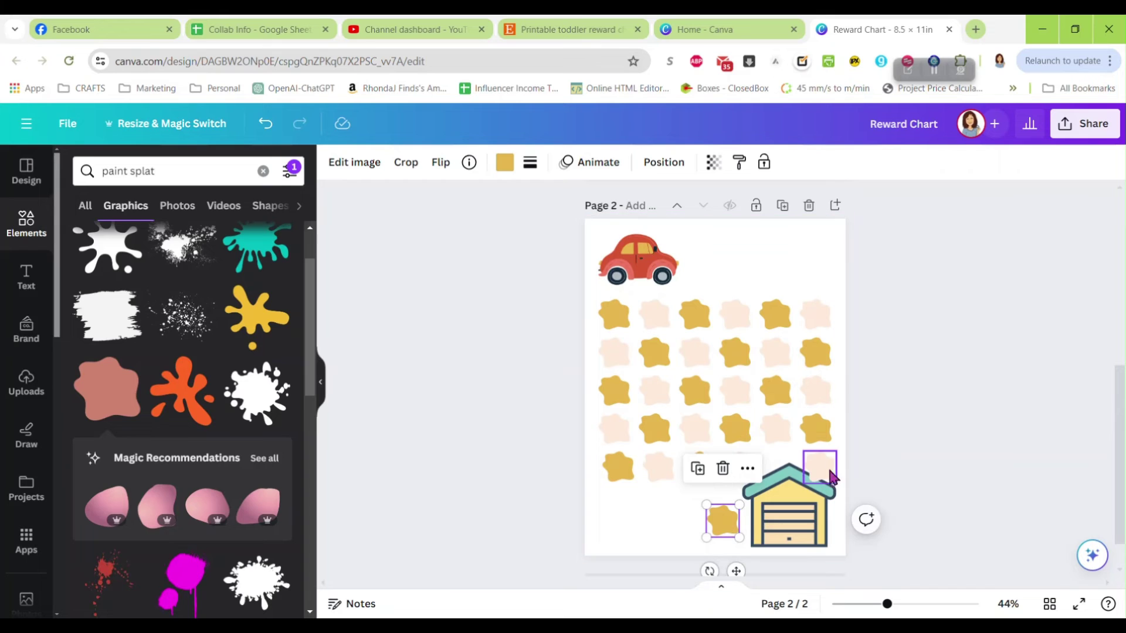
drag(819, 467, 690, 523)
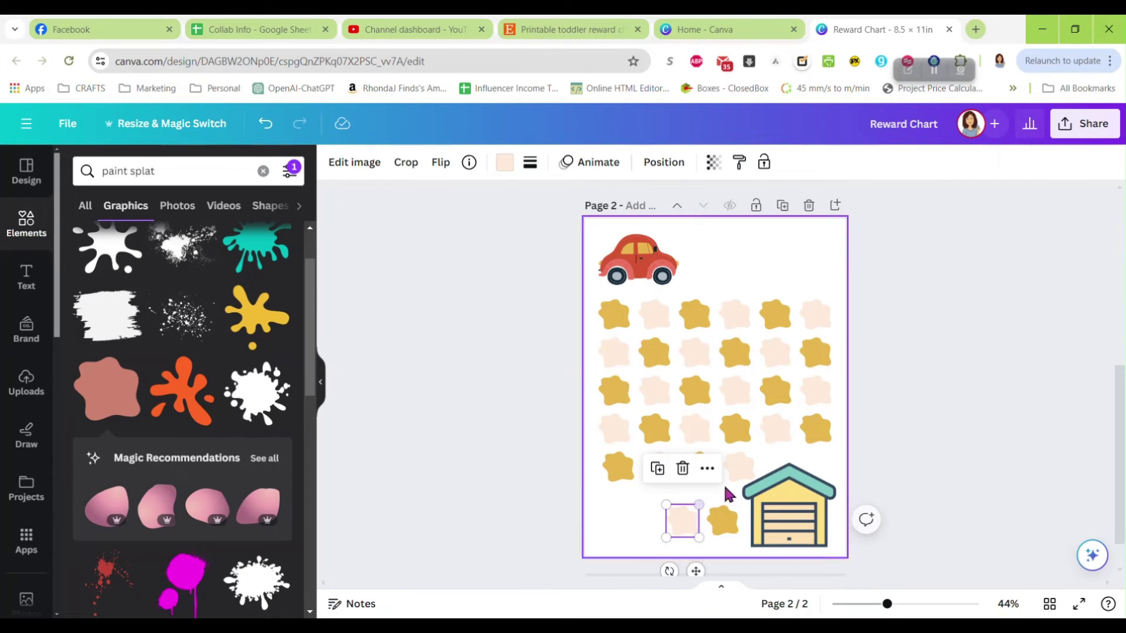
mouse_move(738, 468)
mouse_down()
mouse_move(648, 521)
mouse_move(741, 464)
mouse_up()
drag(684, 511, 656, 517)
drag(729, 523, 702, 523)
drag(736, 467, 732, 521)
drag(658, 522, 729, 526)
click(726, 515)
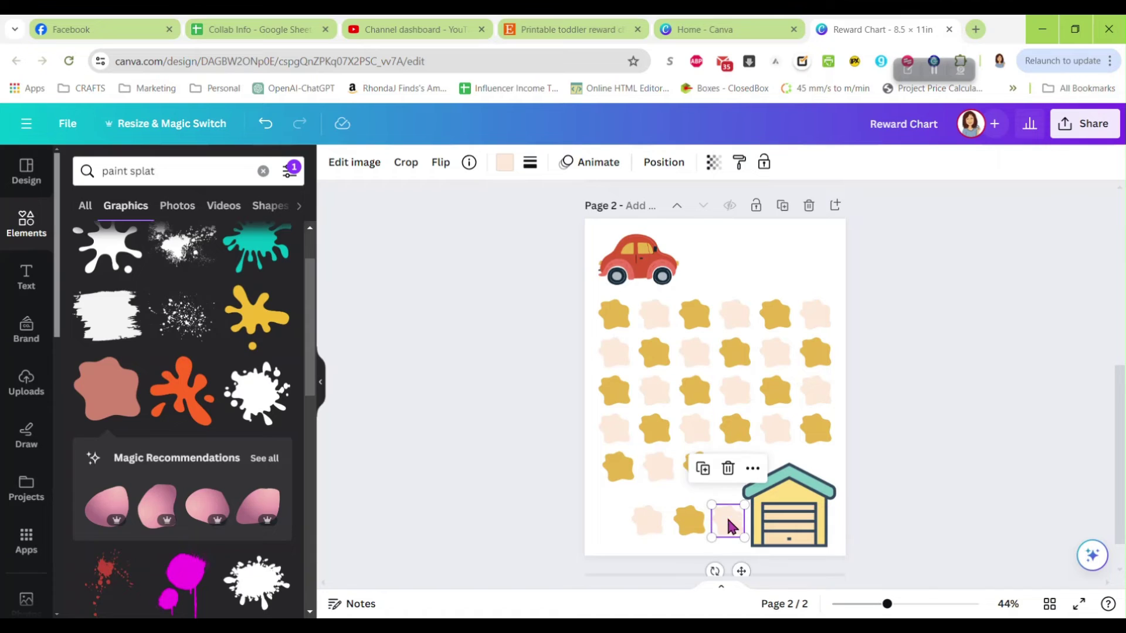
click(941, 317)
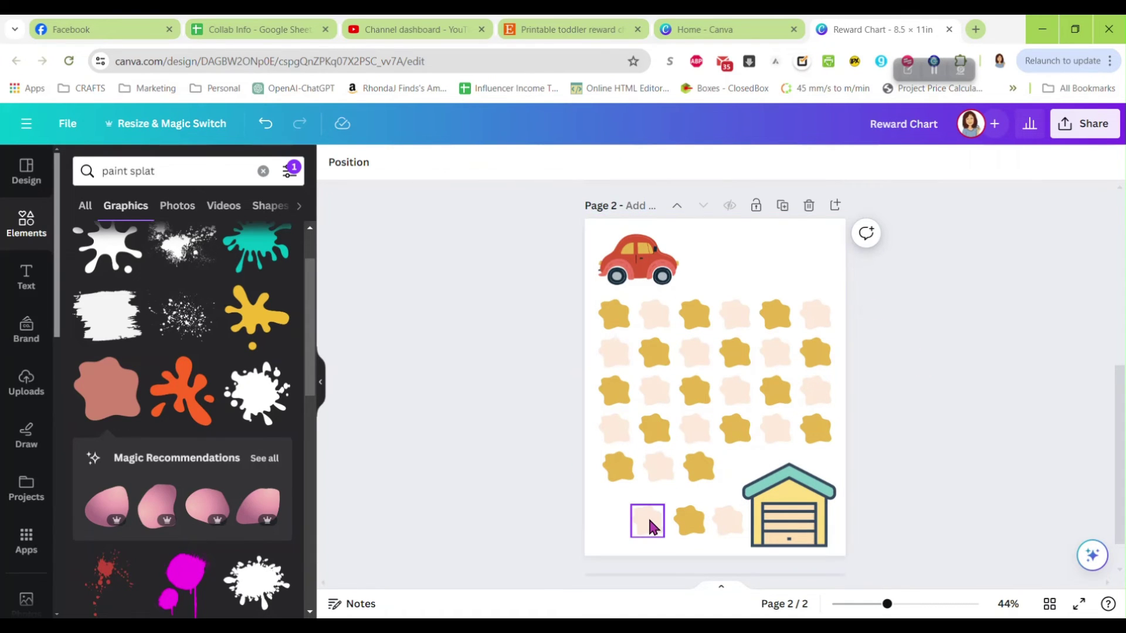
drag(648, 522, 725, 506)
click(723, 506)
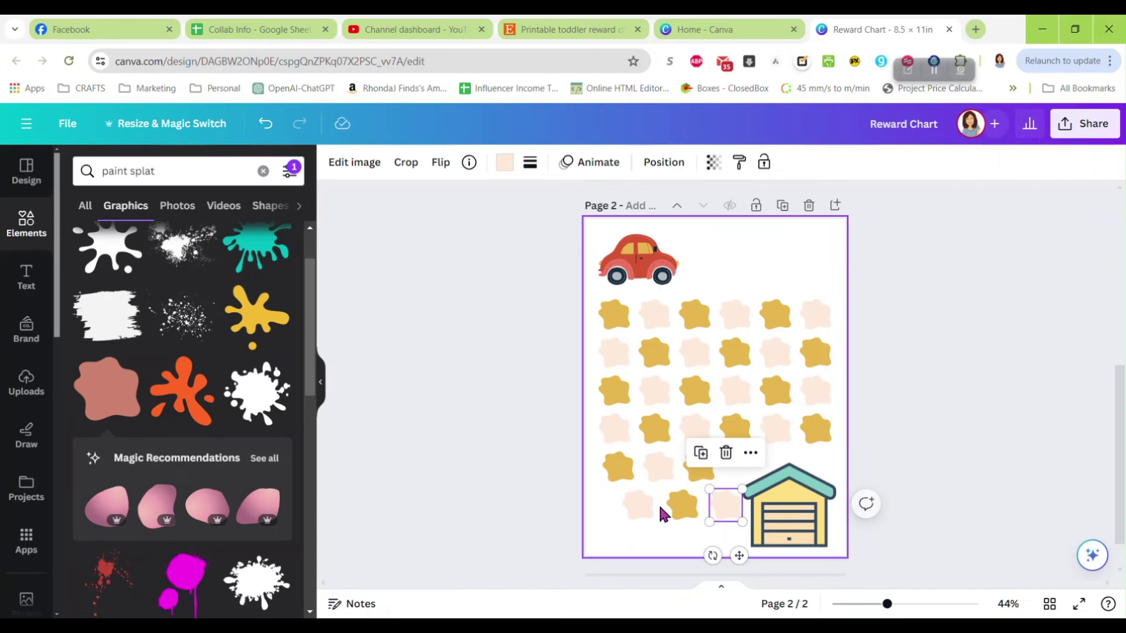
- Shift the whole blob grid down, shrink it slightly and centre it on the page
drag(571, 294, 849, 460)
click(682, 505)
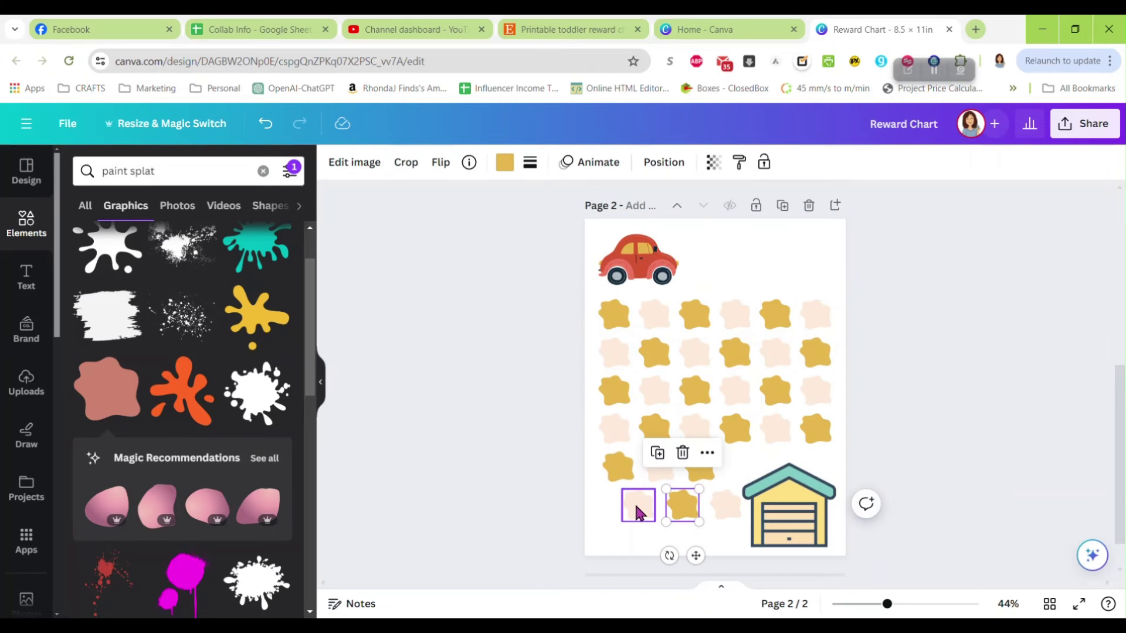
drag(560, 289, 873, 456)
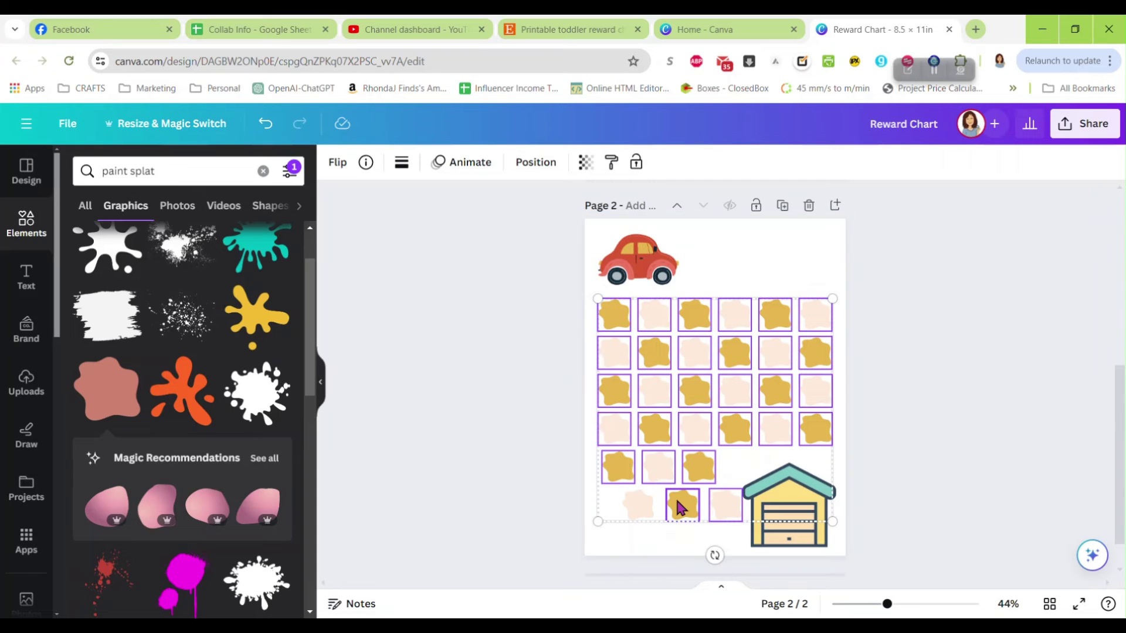
drag(648, 470, 648, 469)
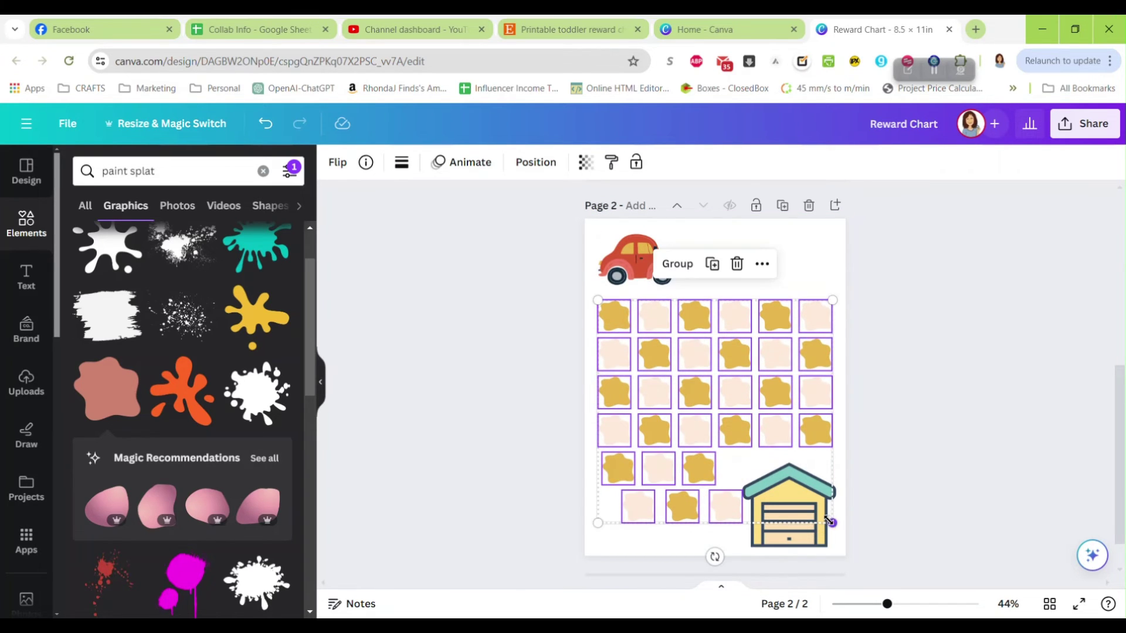
drag(828, 520, 821, 511)
drag(736, 432, 737, 426)
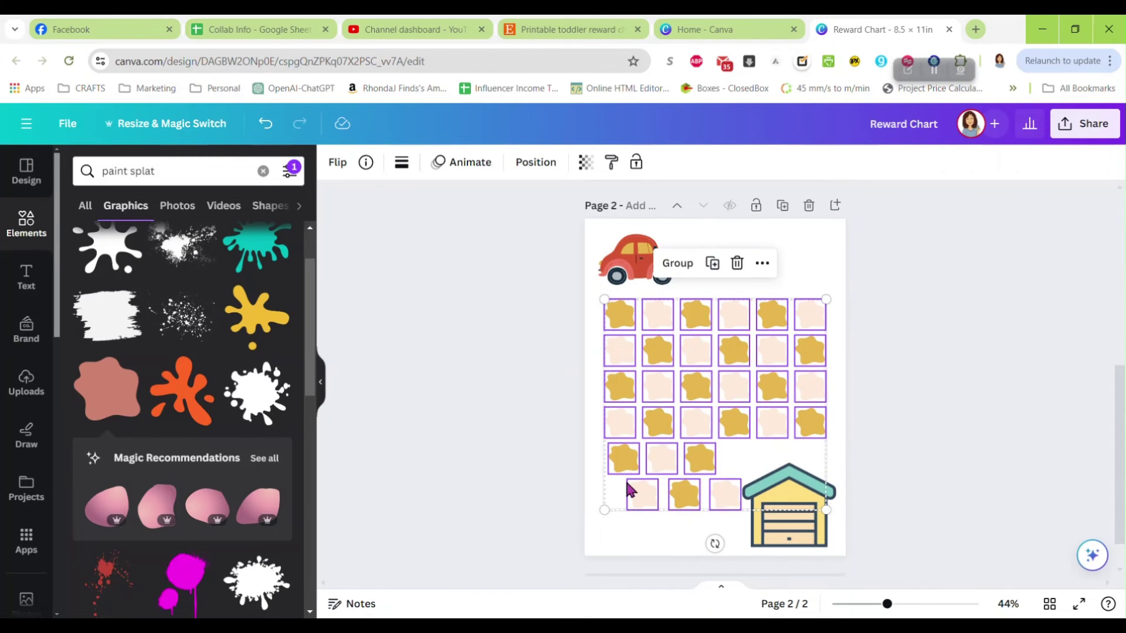
- Select the three bottom-row spots to line them up
click(508, 462)
drag(729, 510, 710, 491)
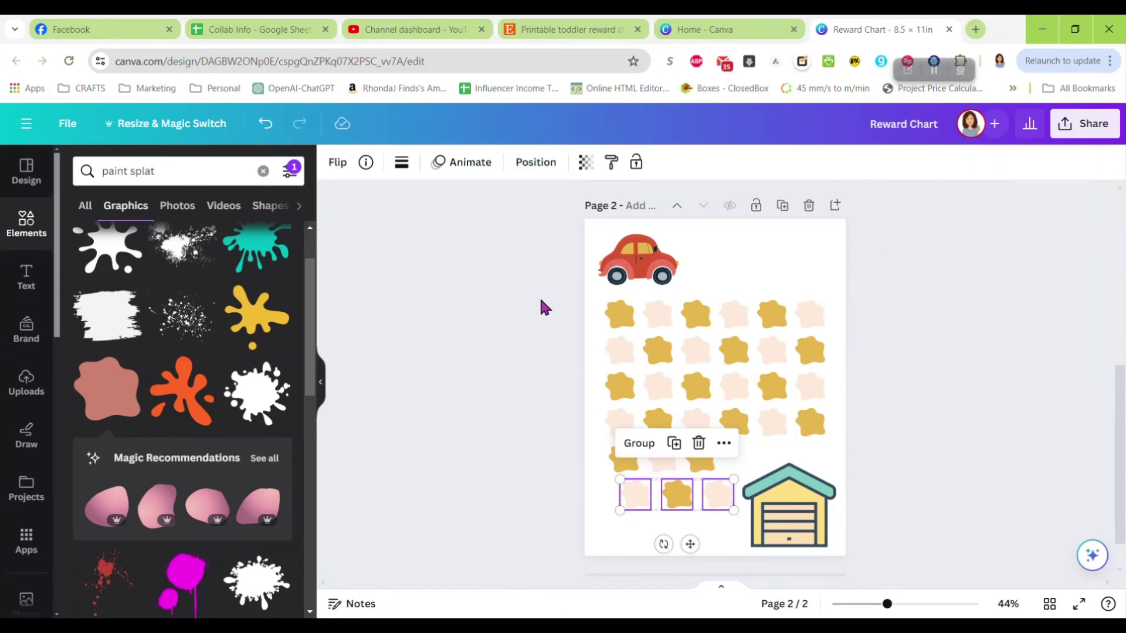
click(564, 307)
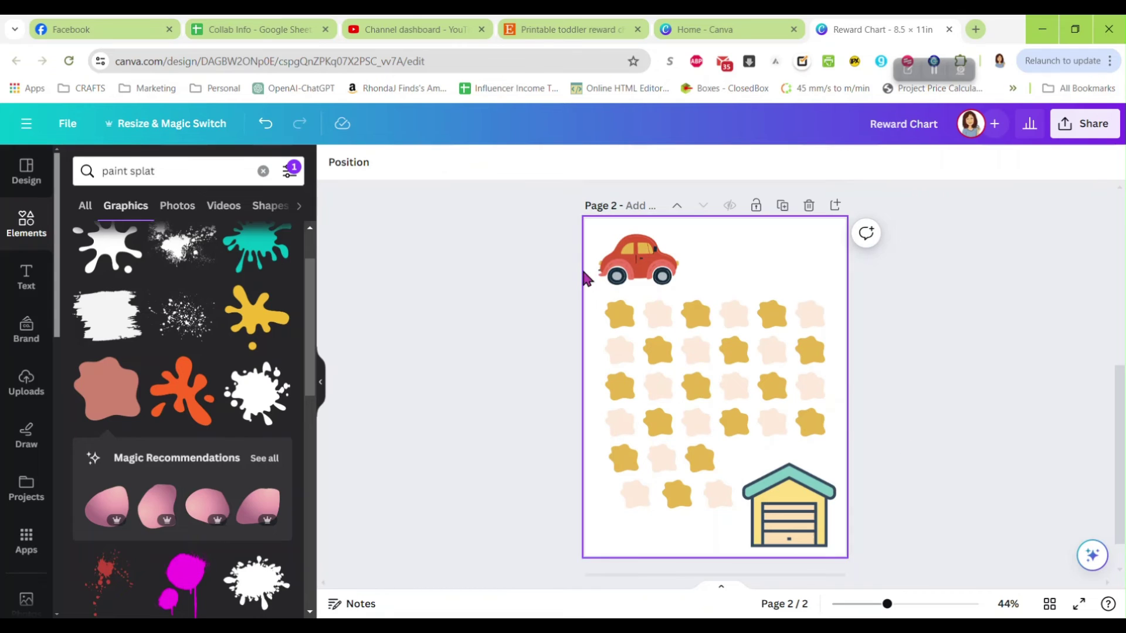
- Select every gold and peach spot and group them into one element
drag(574, 295, 732, 508)
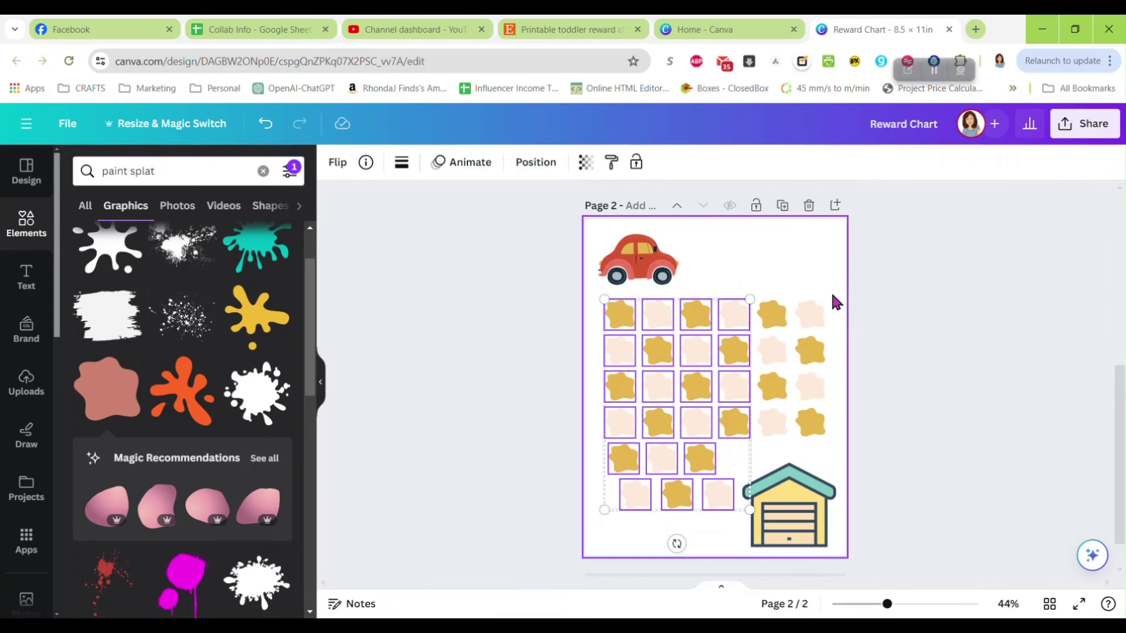
drag(832, 293, 752, 447)
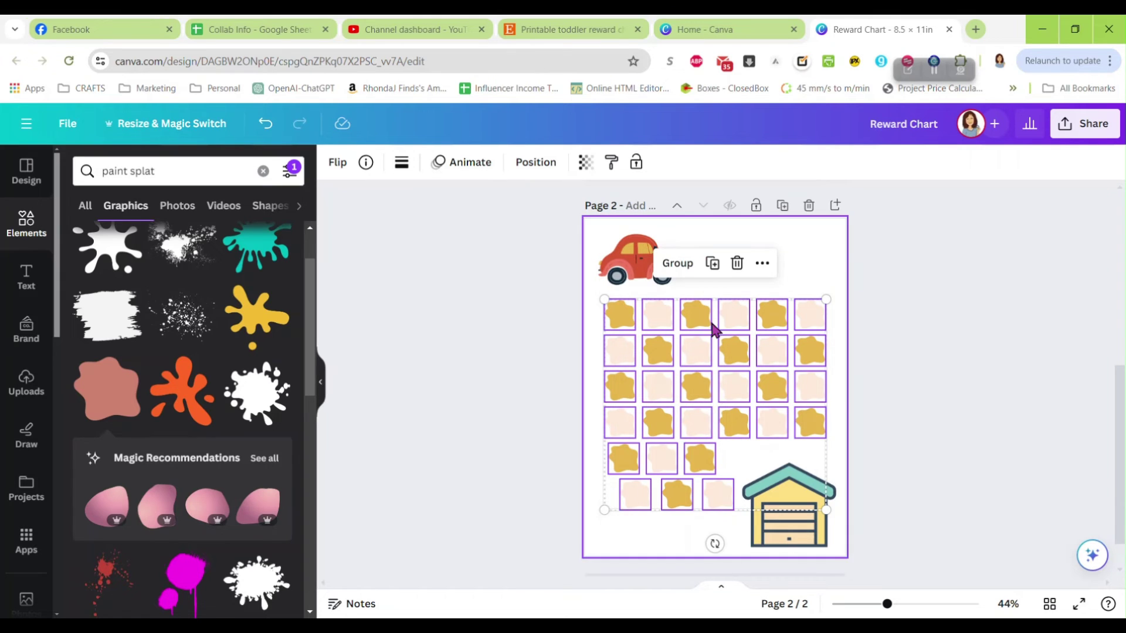
click(676, 263)
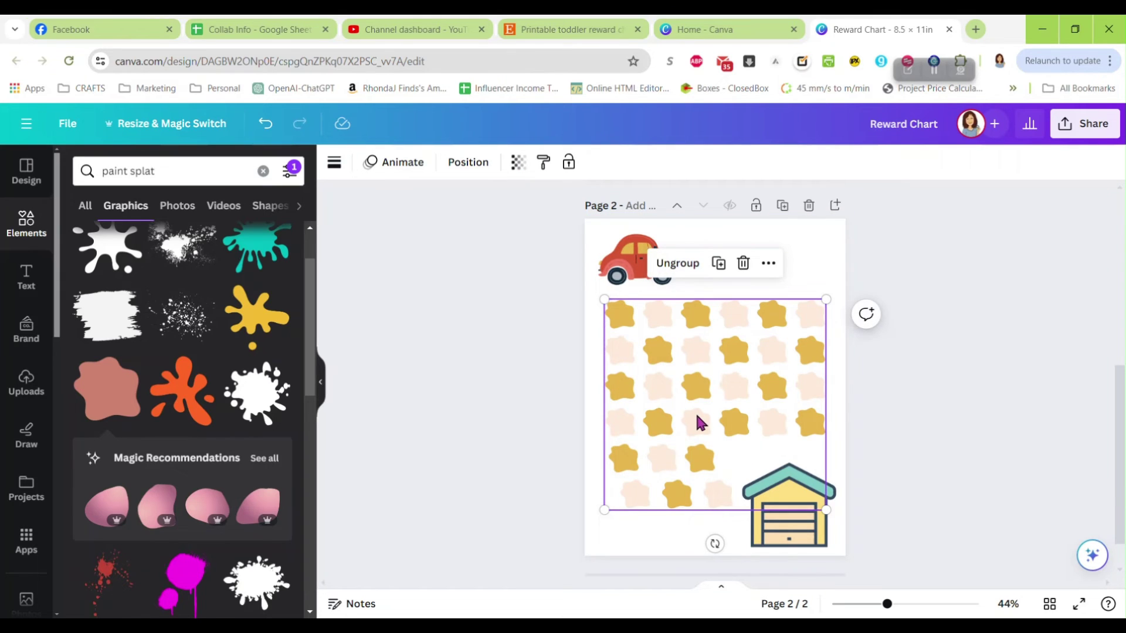
click(697, 421)
click(902, 457)
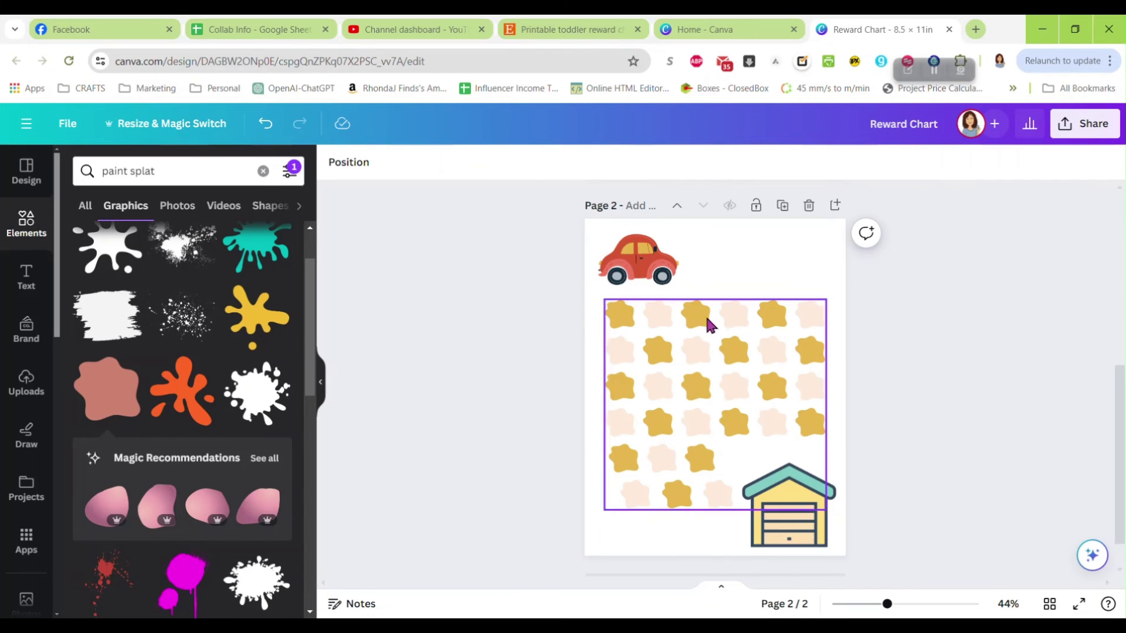
- Shrink the red car at the top left, tilt it slightly and reposition it
click(642, 275)
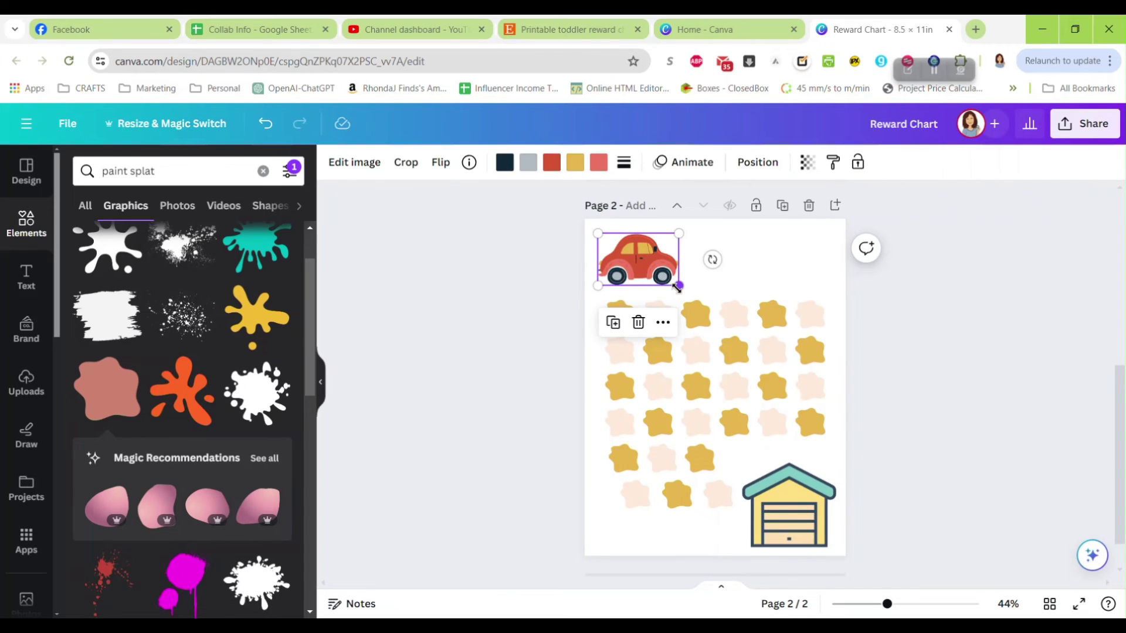
drag(678, 286, 627, 262)
drag(616, 312, 622, 319)
drag(615, 252, 619, 256)
- Resize the garage picture and shift it slightly beside the bottom spot rows
click(774, 493)
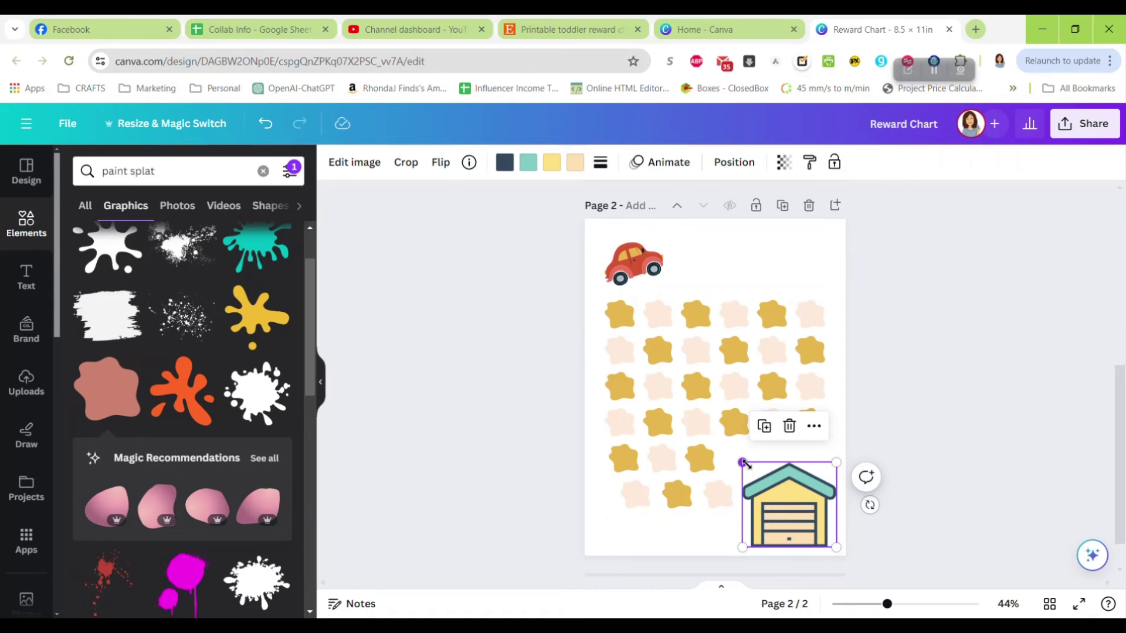
drag(742, 463, 728, 449)
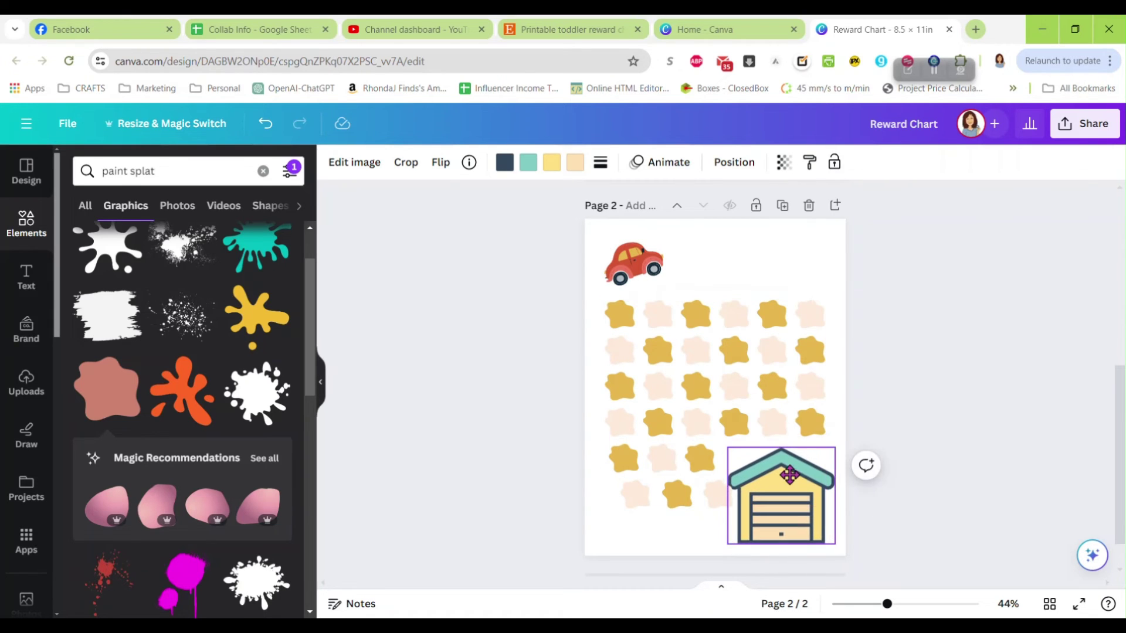
drag(789, 475, 793, 470)
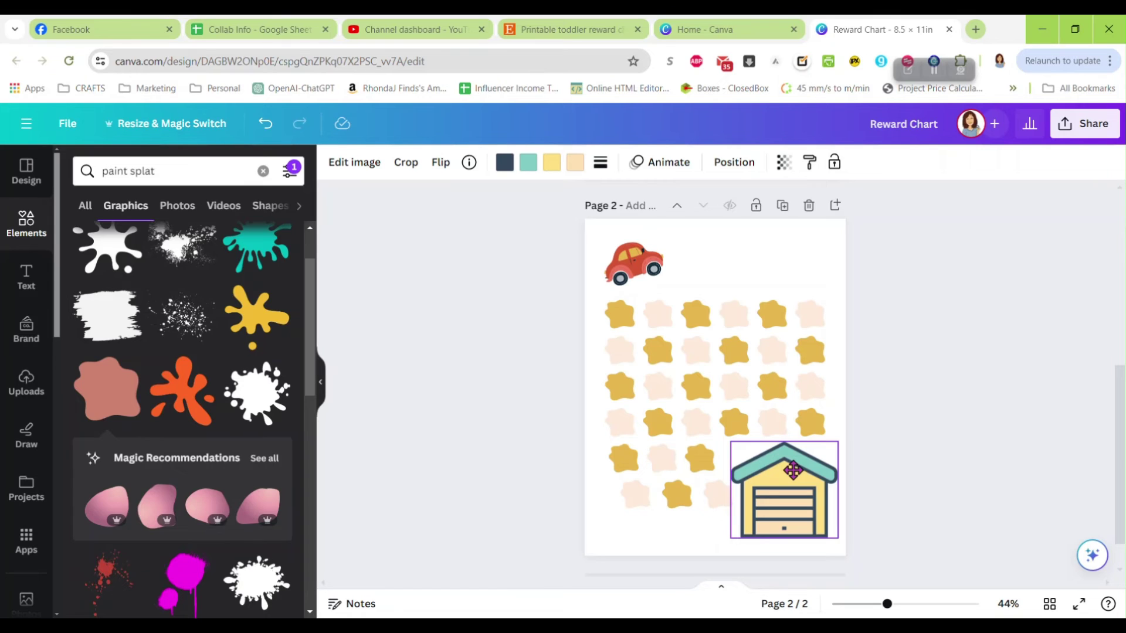
drag(793, 469, 793, 470)
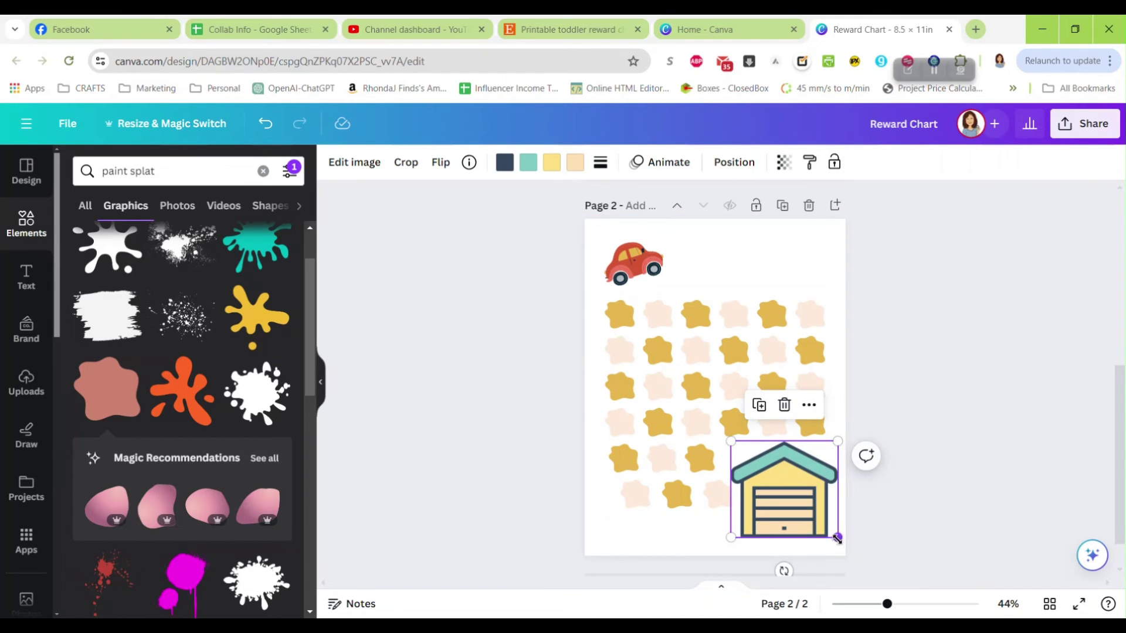
drag(838, 538, 834, 535)
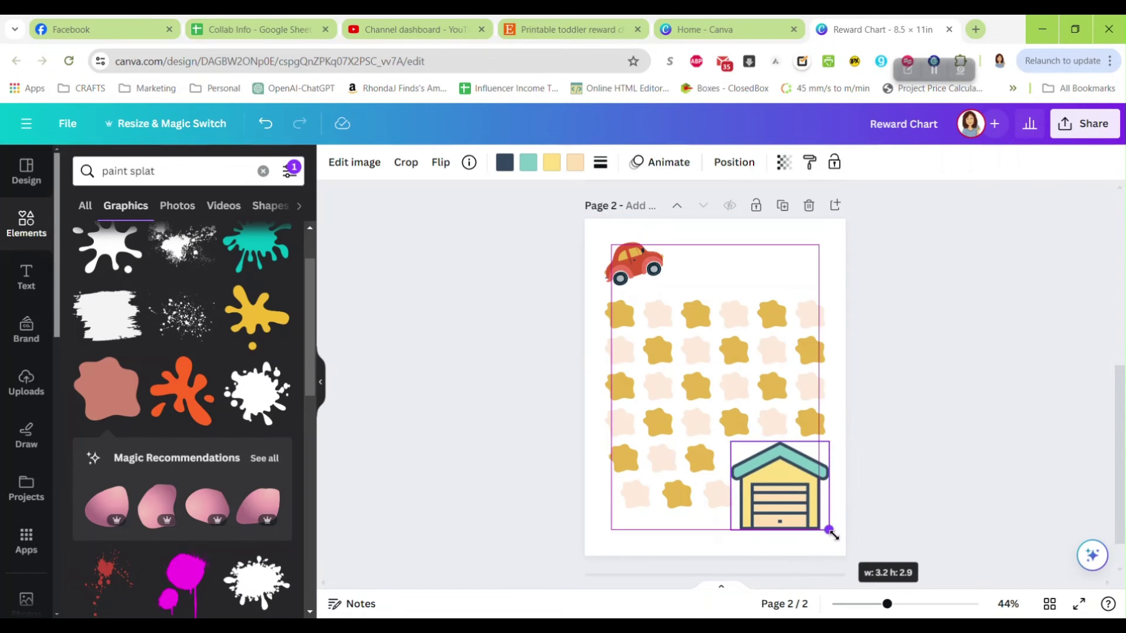
- Add a 'Reward Chart' heading beside the car and enlarge it
click(899, 477)
click(38, 264)
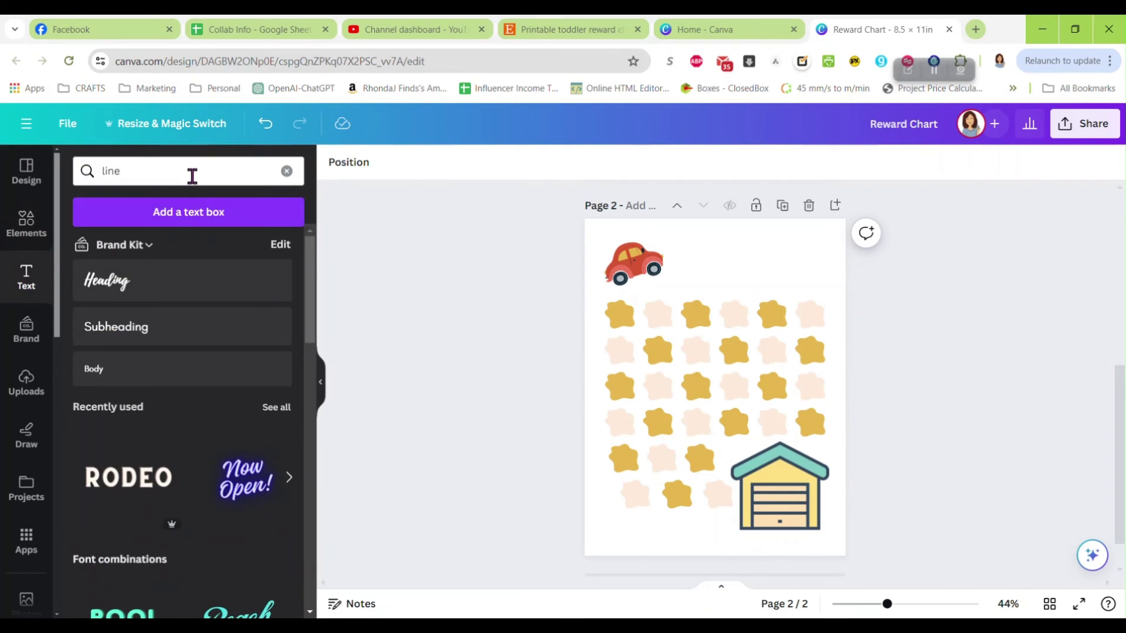
click(152, 290)
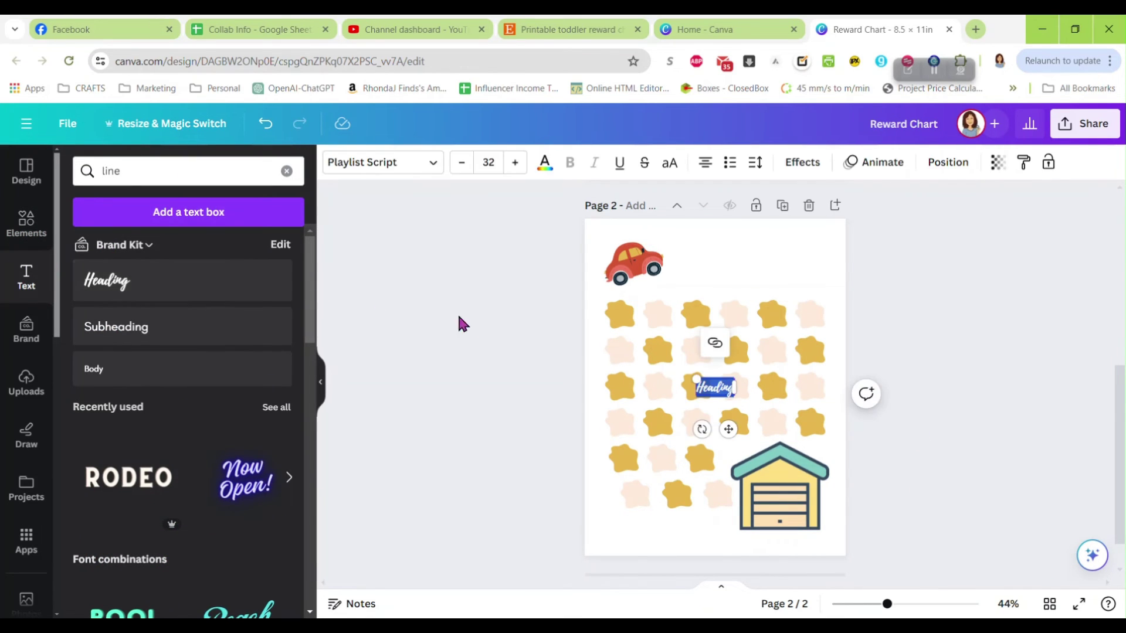
text(R)
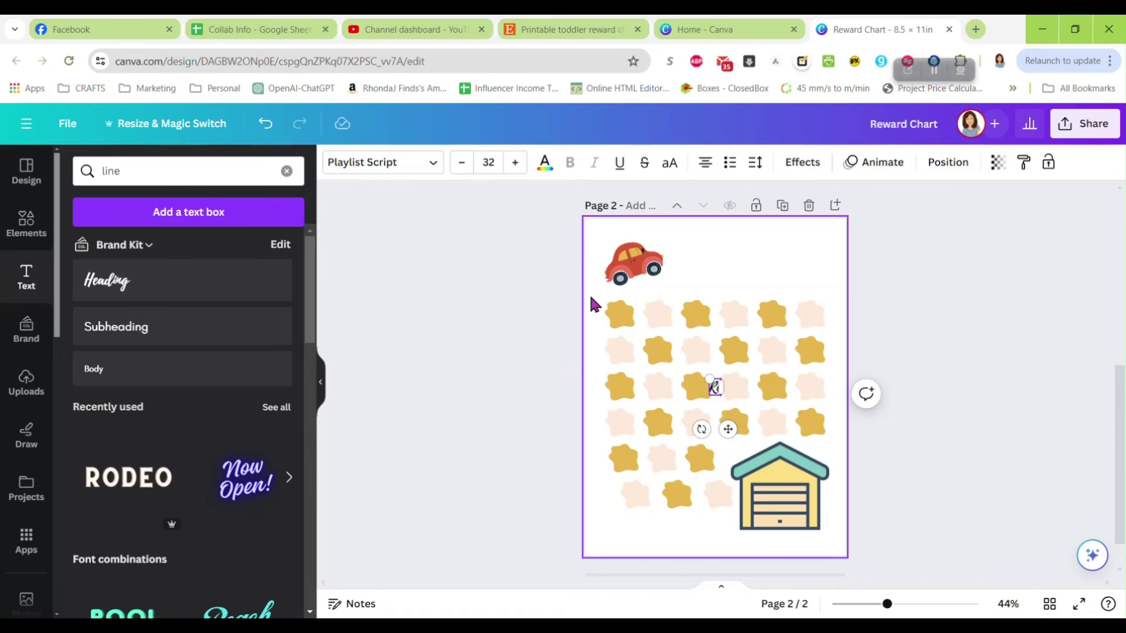
text(eward Chart)
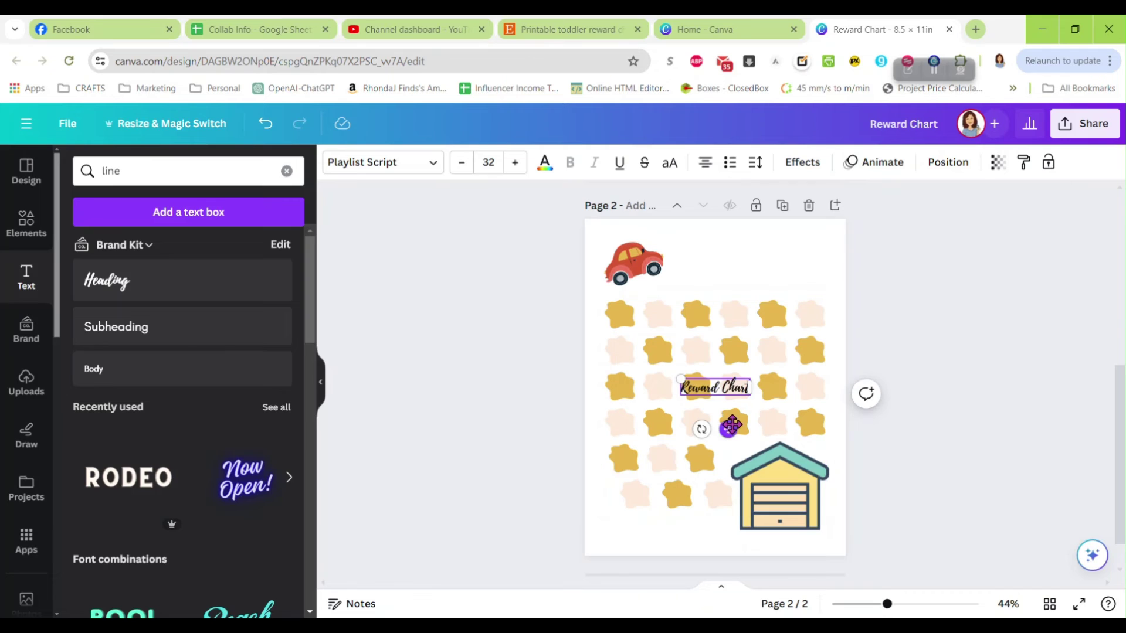
drag(729, 428, 770, 302)
drag(715, 254, 667, 237)
drag(734, 297, 749, 303)
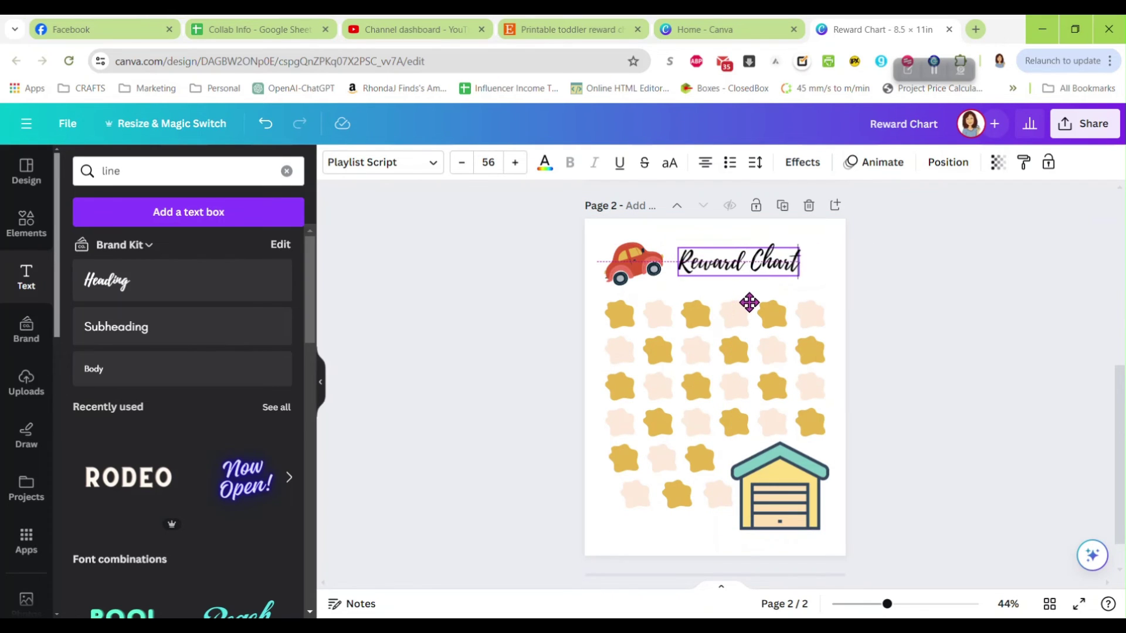
- Set the title font to Ahkio and enlarge it to size 75.9
click(433, 167)
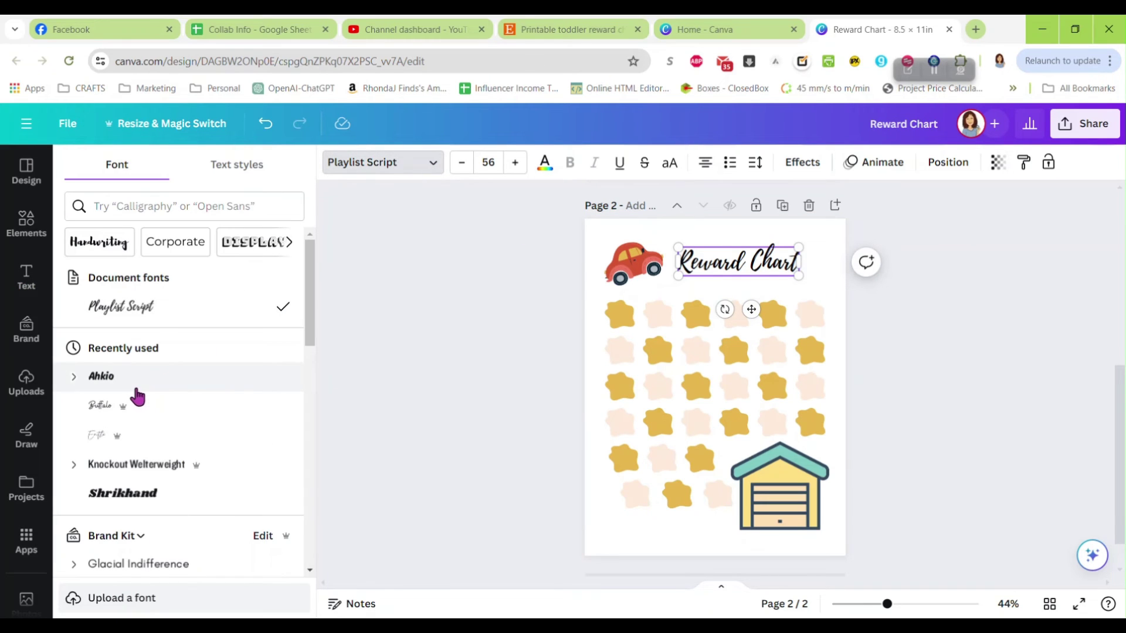
click(126, 375)
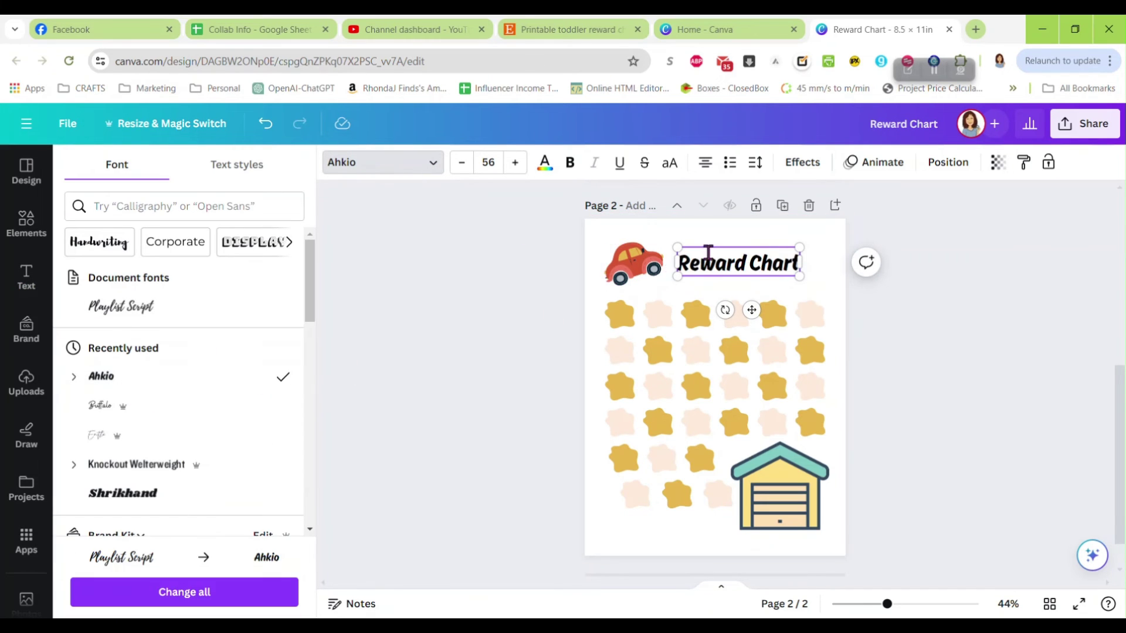
drag(677, 247, 653, 242)
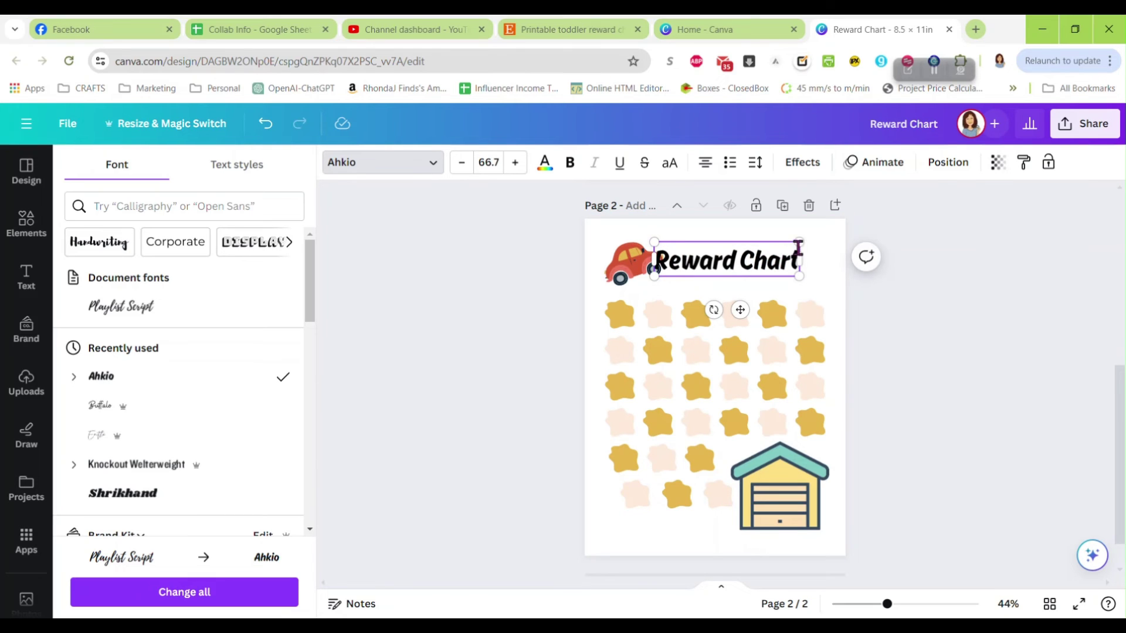
drag(798, 241, 819, 237)
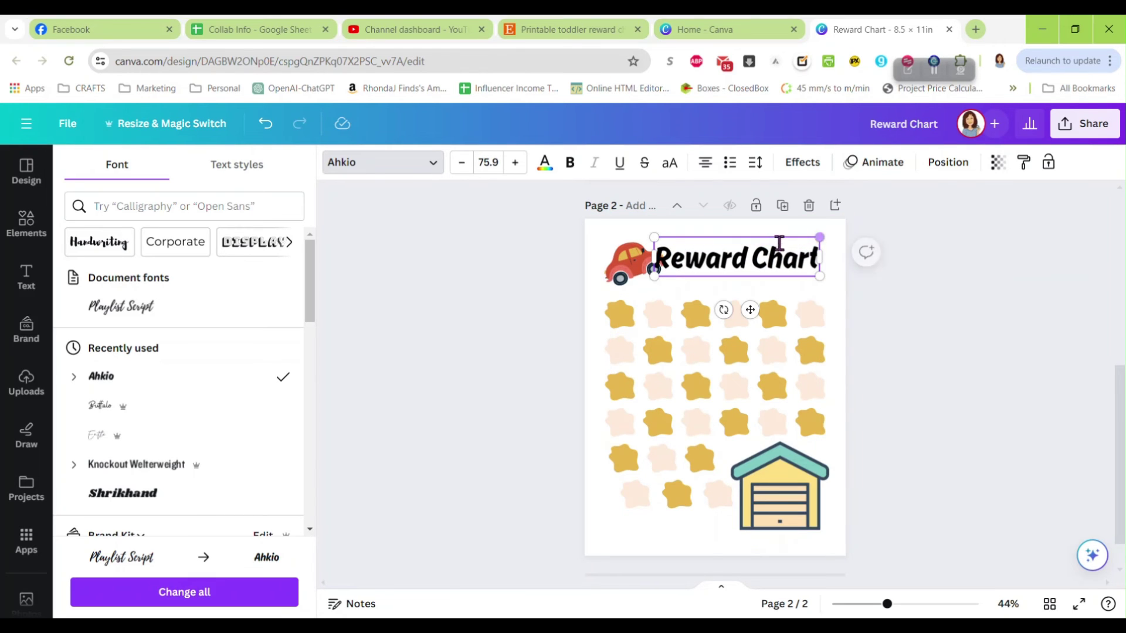
click(754, 261)
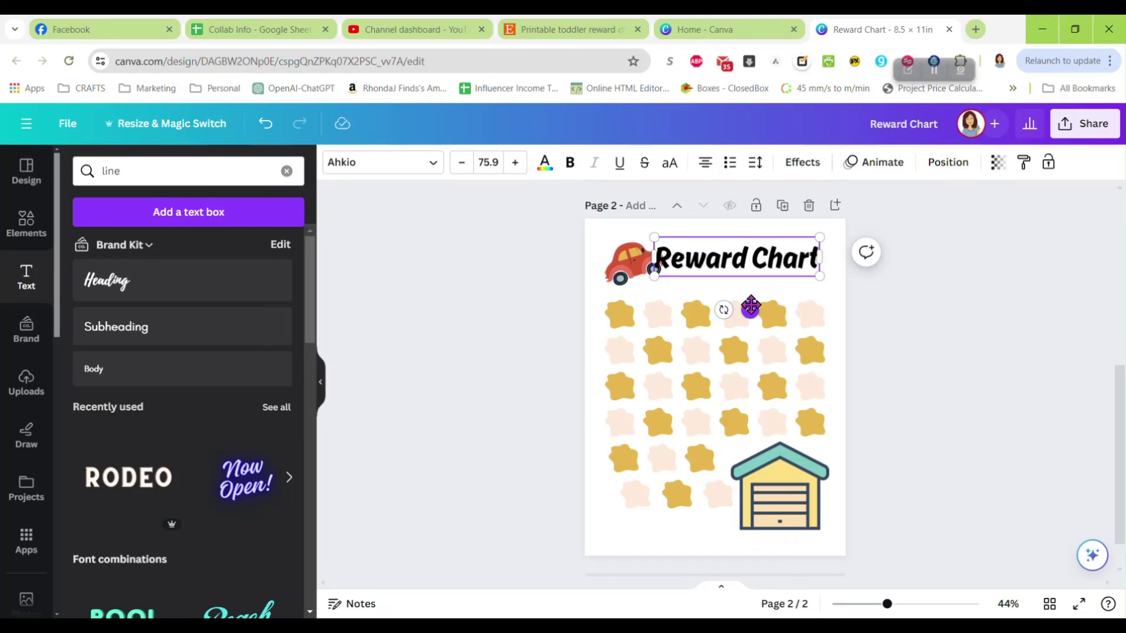
drag(750, 308, 759, 308)
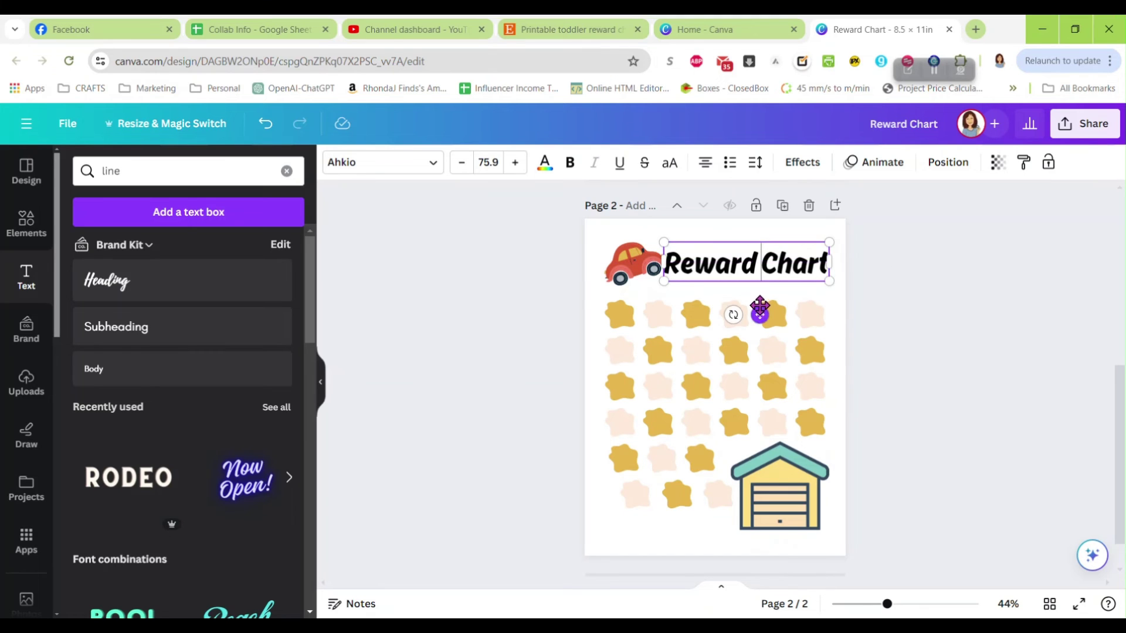
- Fine-tune the car and title positions, then duplicate the title
click(629, 274)
drag(629, 274, 623, 262)
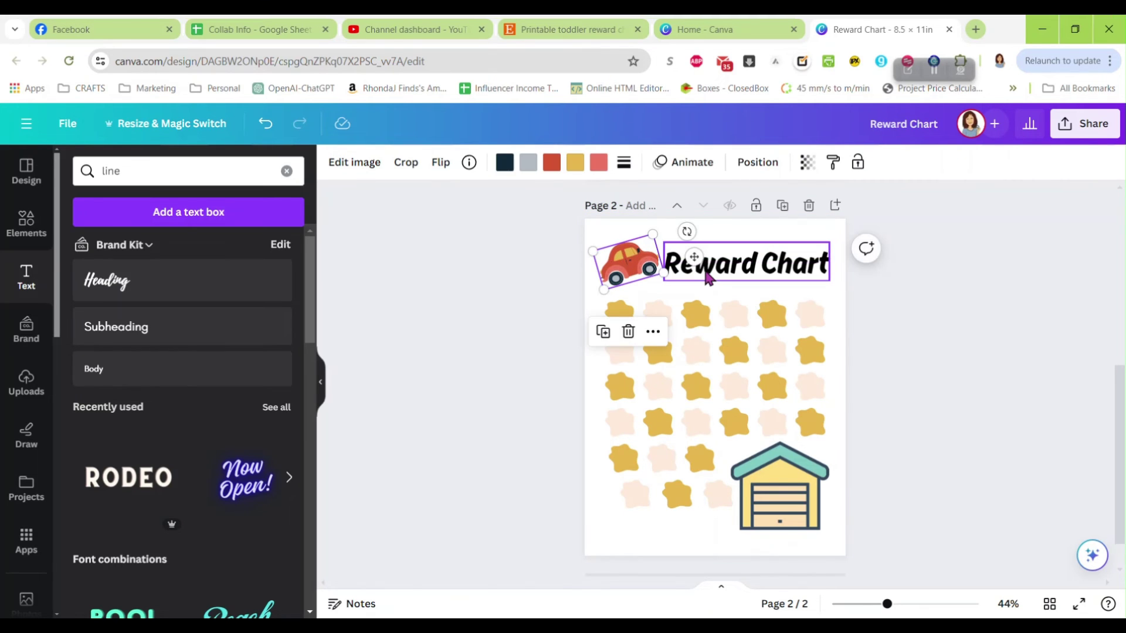
click(713, 273)
drag(712, 273, 718, 266)
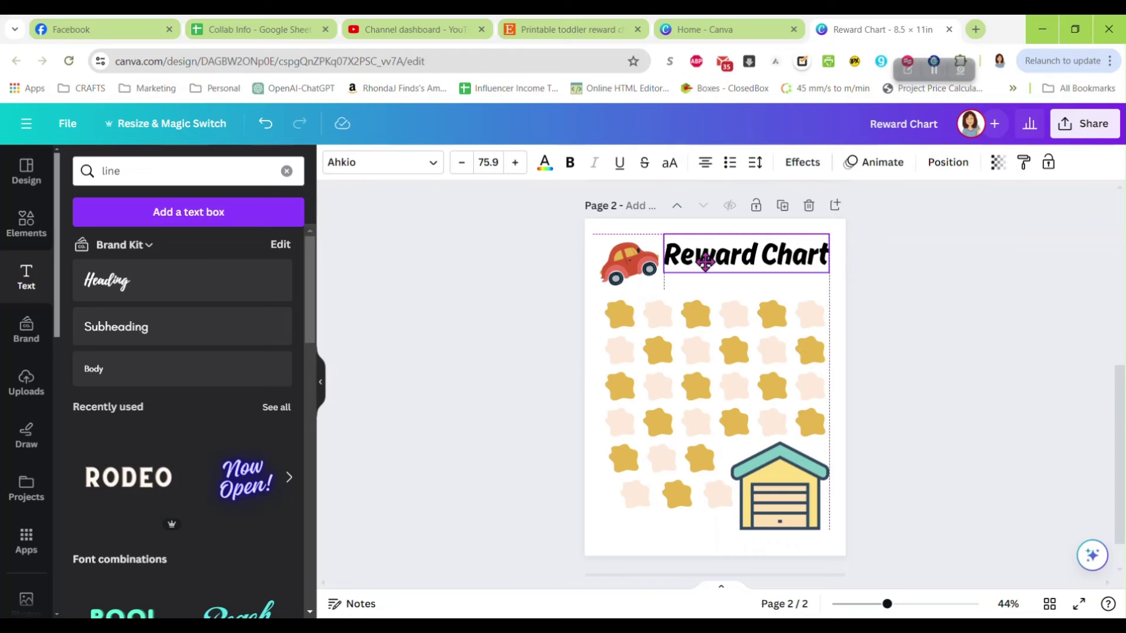
click(921, 336)
click(742, 254)
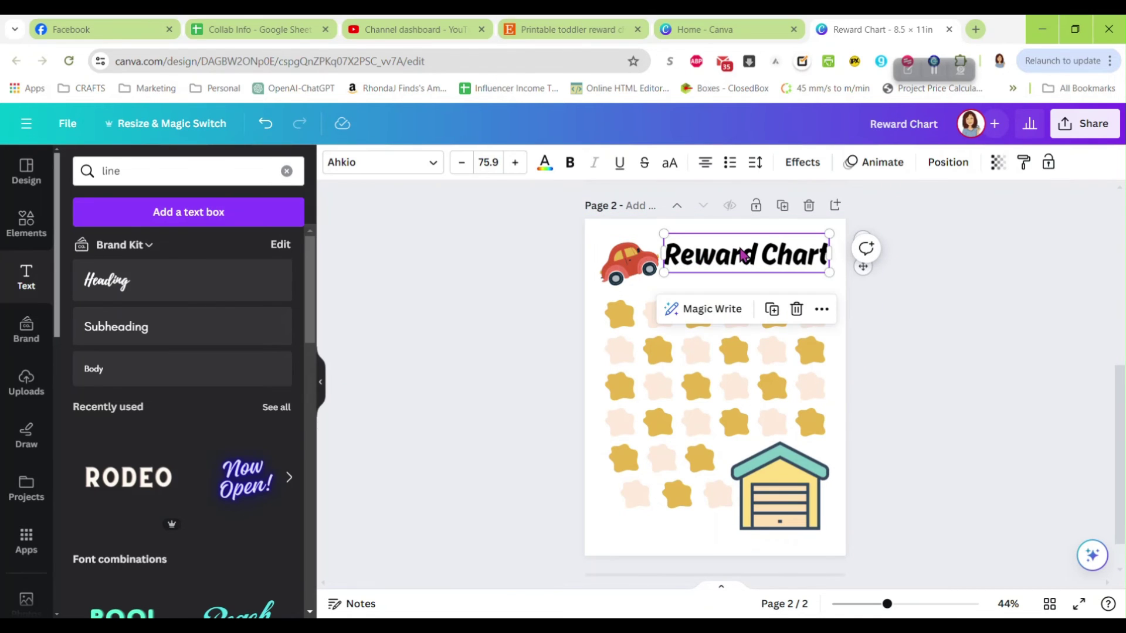
drag(742, 254, 742, 255)
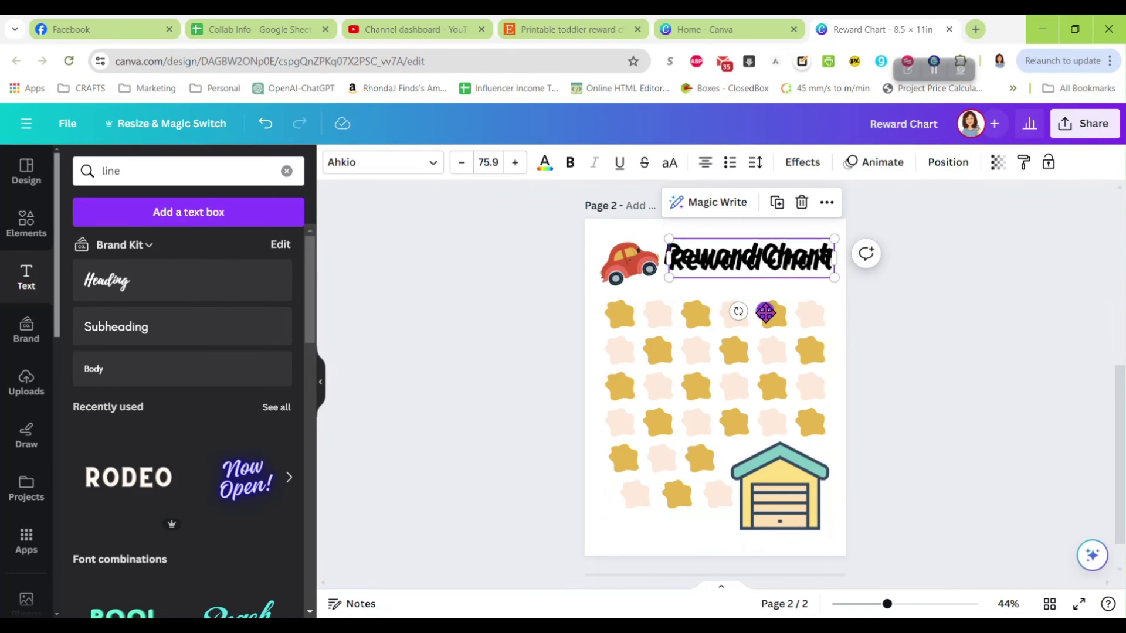
- Move the title copy to the page bottom, shrink it and change its text to 'Your Reward'
drag(765, 311, 665, 568)
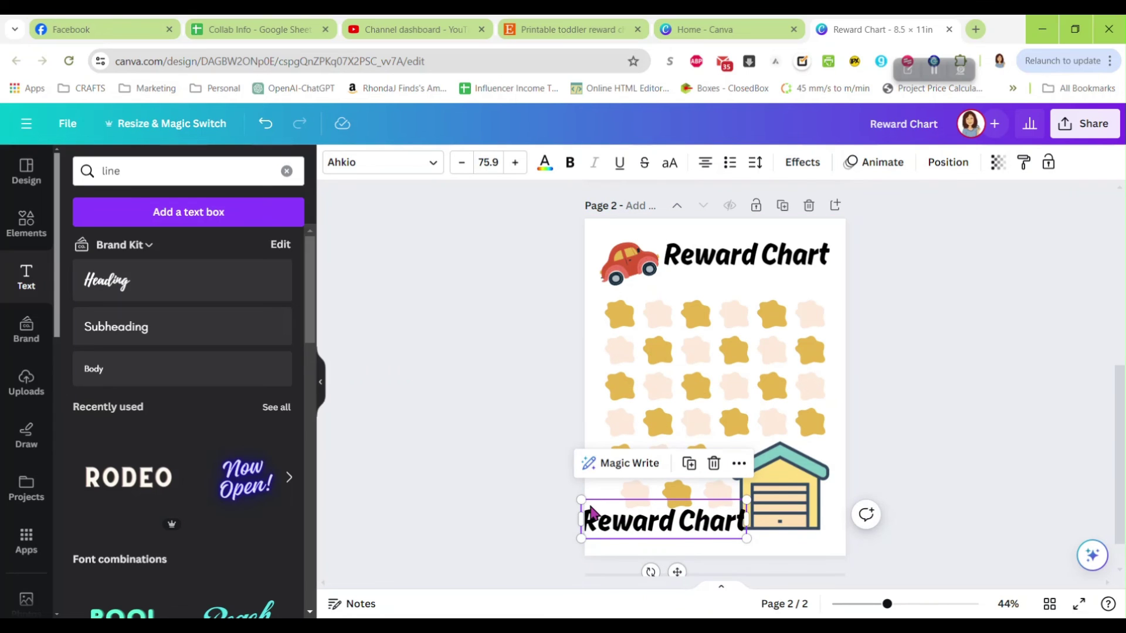
drag(584, 503, 659, 518)
double_click(703, 529)
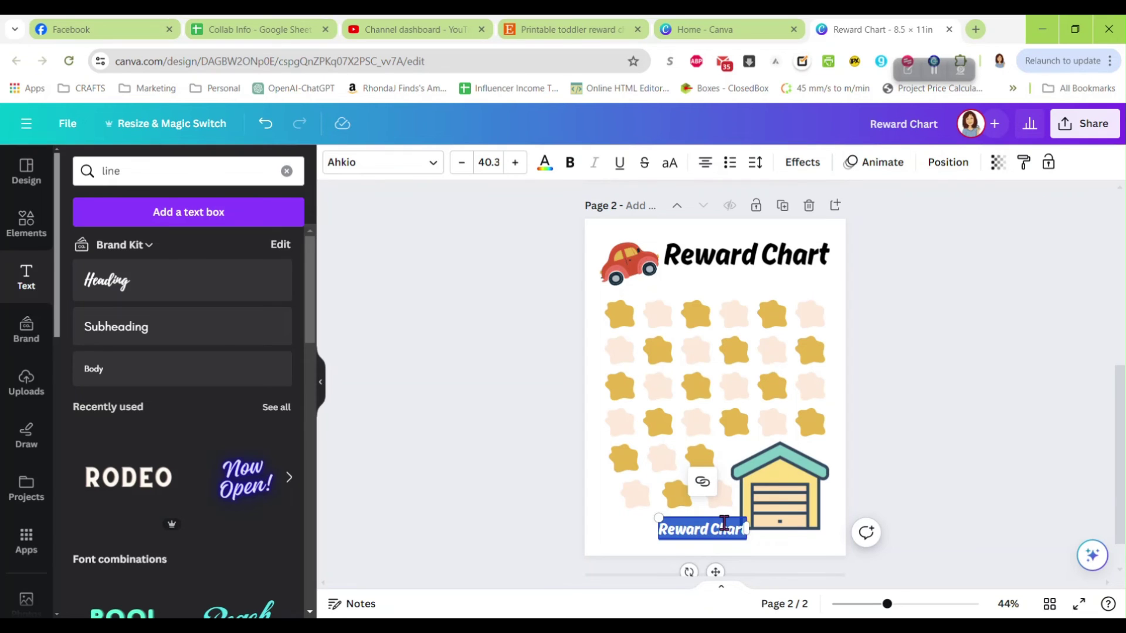
text(Your Rewar)
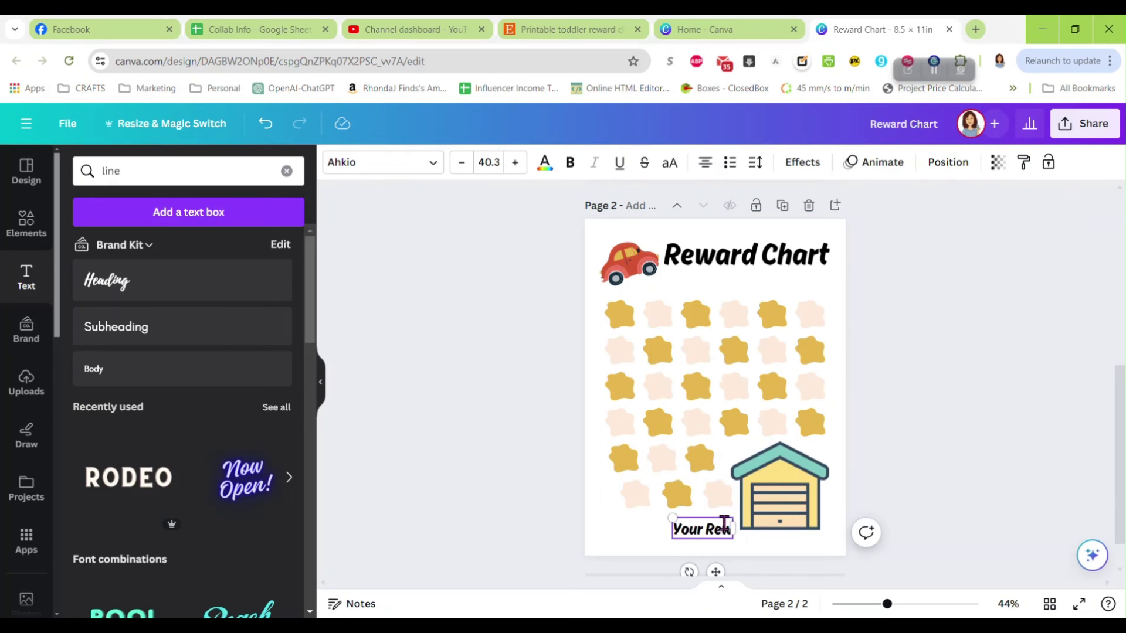
text(d)
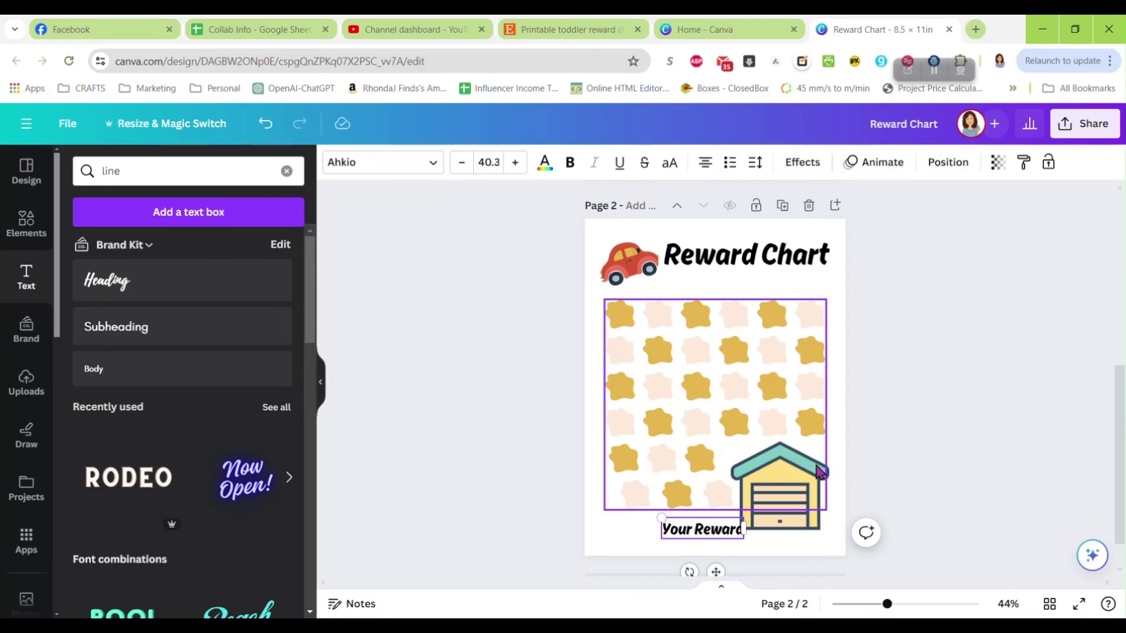
- Move 'Your Reward' to the lower left and reduce it to size 32
drag(889, 610, 904, 609)
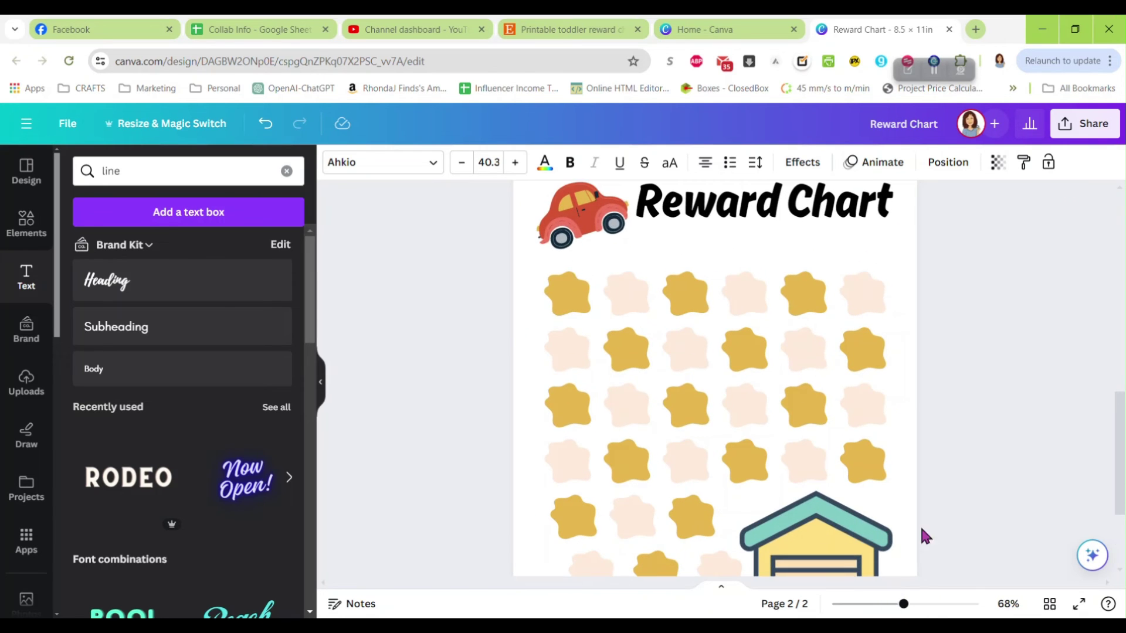
scroll(923, 516, down, 3)
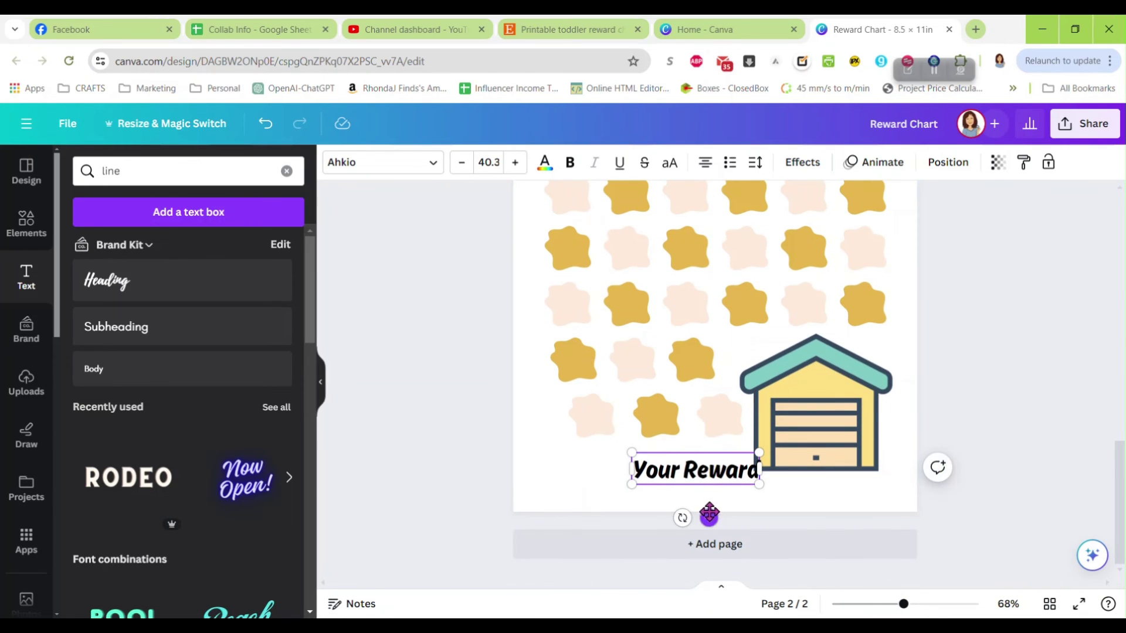
drag(709, 514, 601, 498)
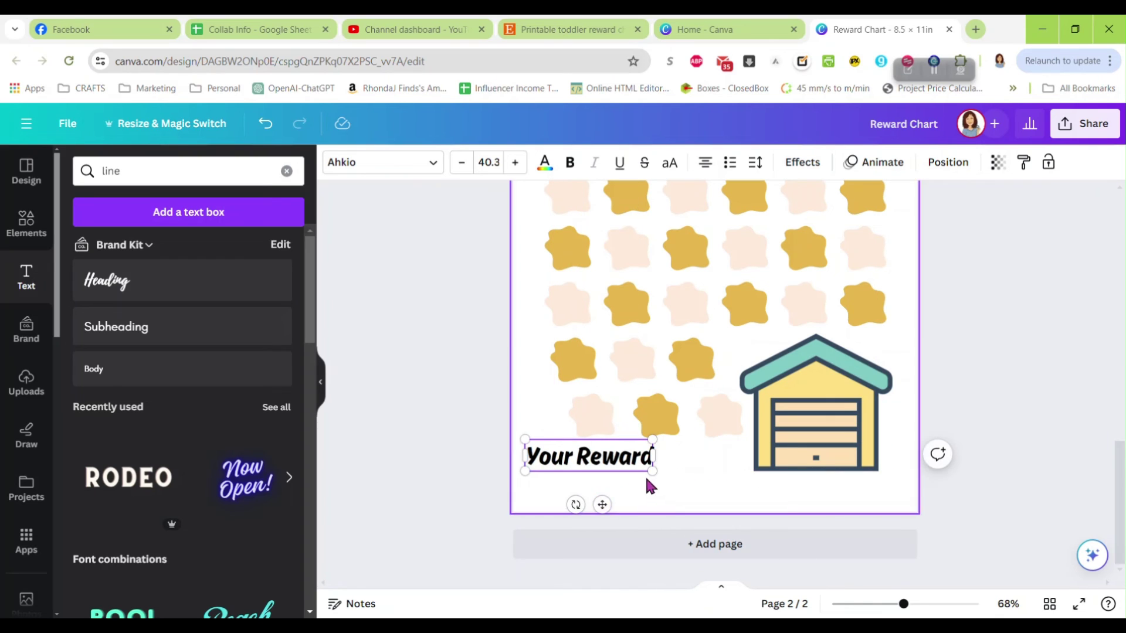
drag(652, 468, 591, 498)
- Search Elements for 'line' and add the thin horizontal line graphic
click(473, 432)
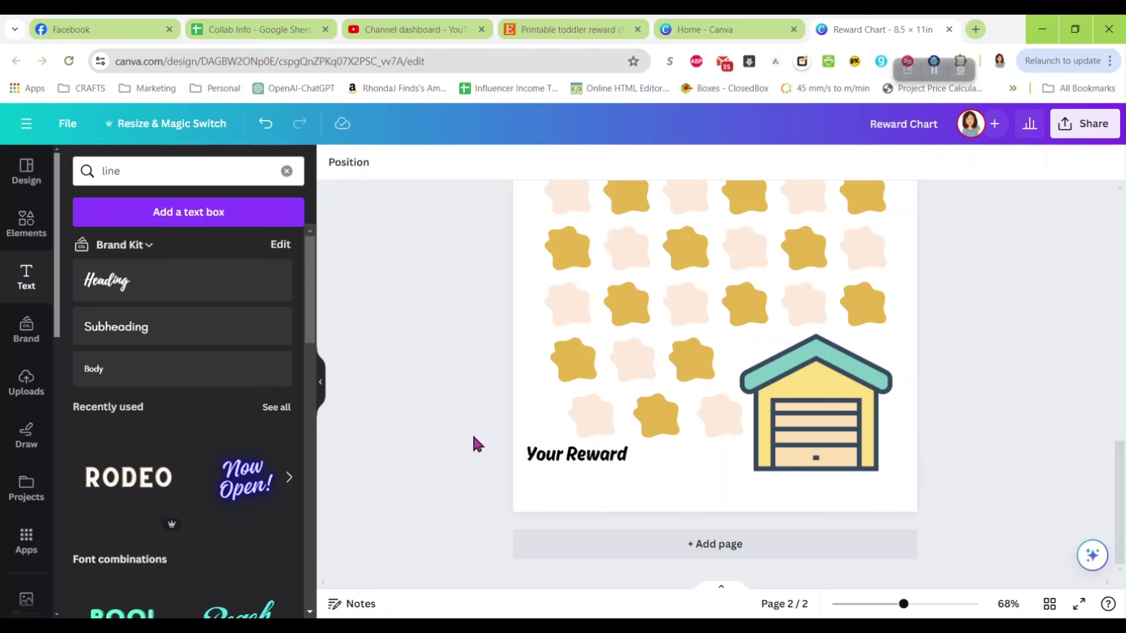
click(154, 169)
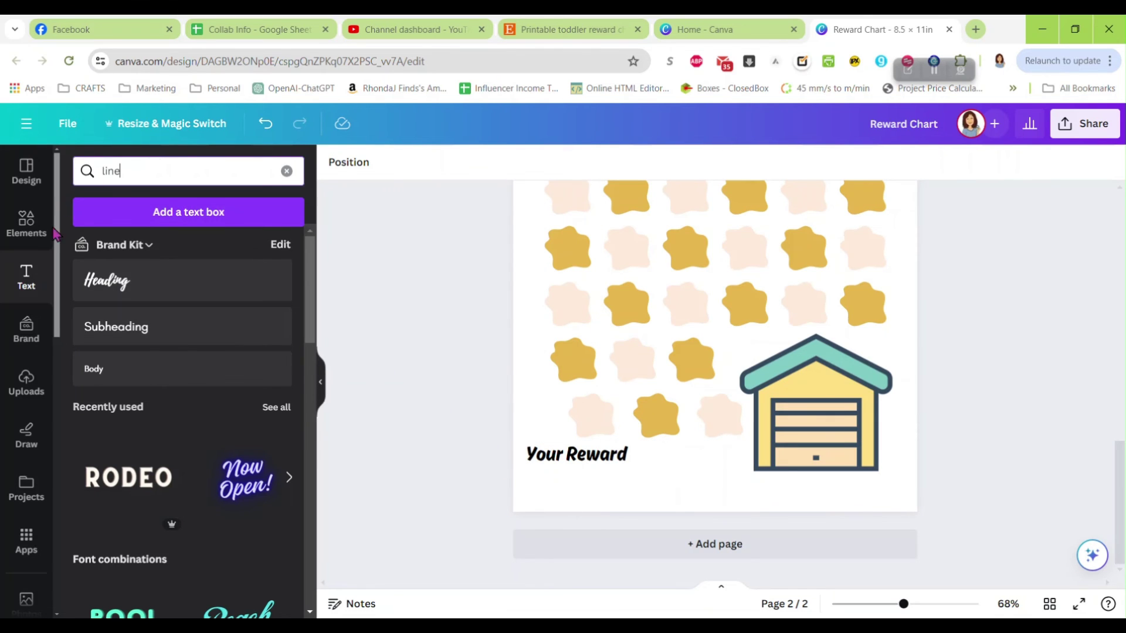
click(26, 223)
triple_click(175, 172)
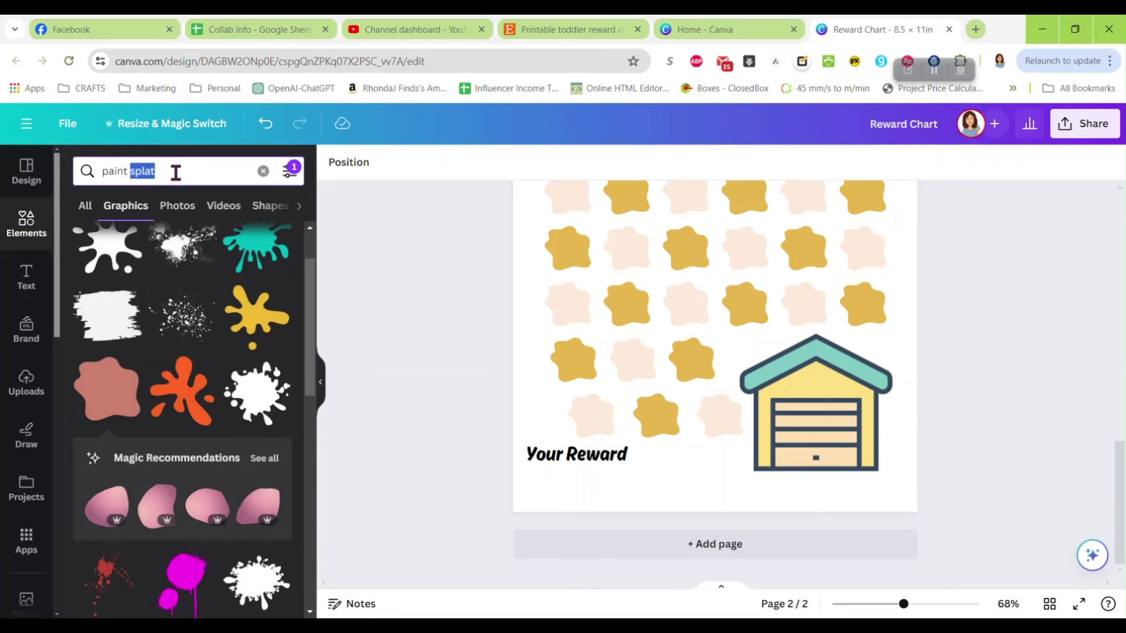
text(lin)
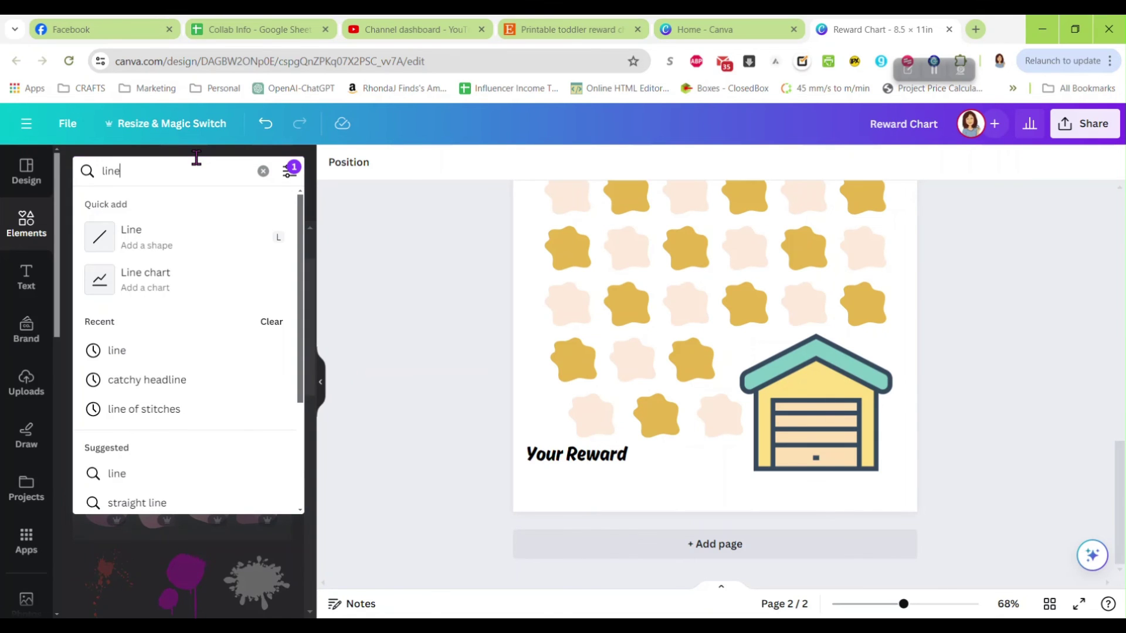
text(e)
key(Return)
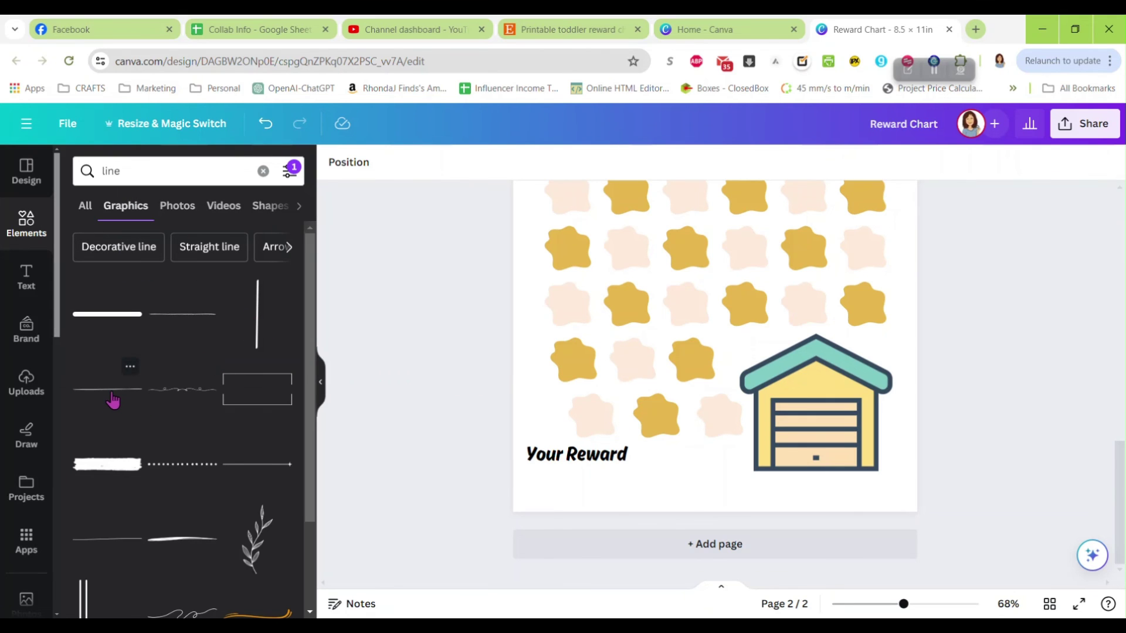
scroll(244, 450, down, 4)
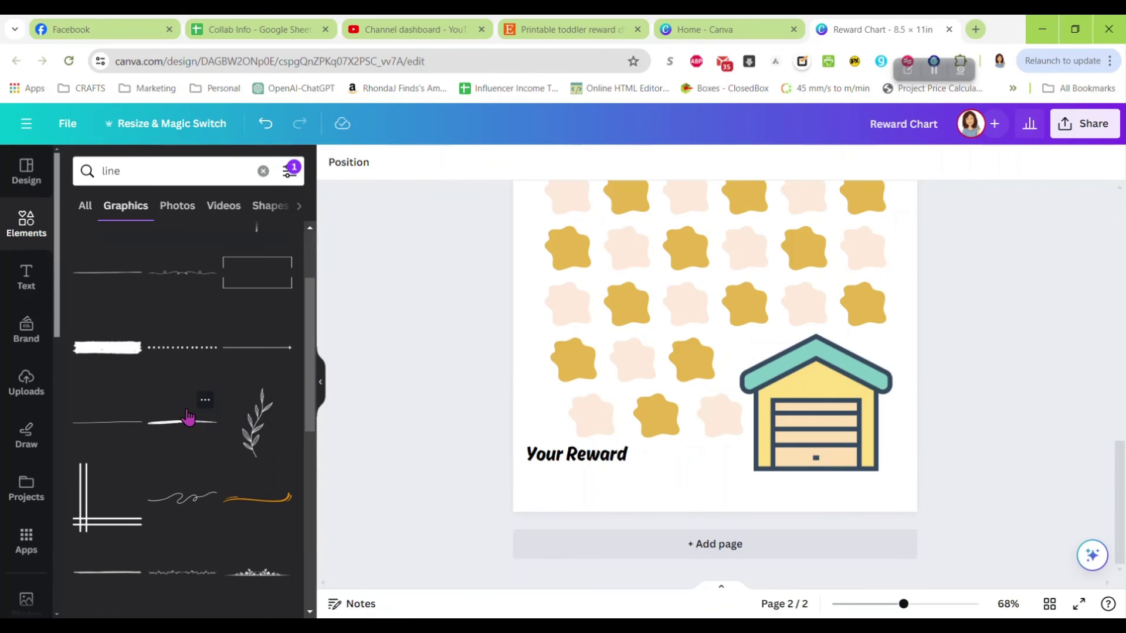
click(102, 276)
- Place the line under 'Your Reward' and lengthen it toward the garage
drag(728, 285, 628, 524)
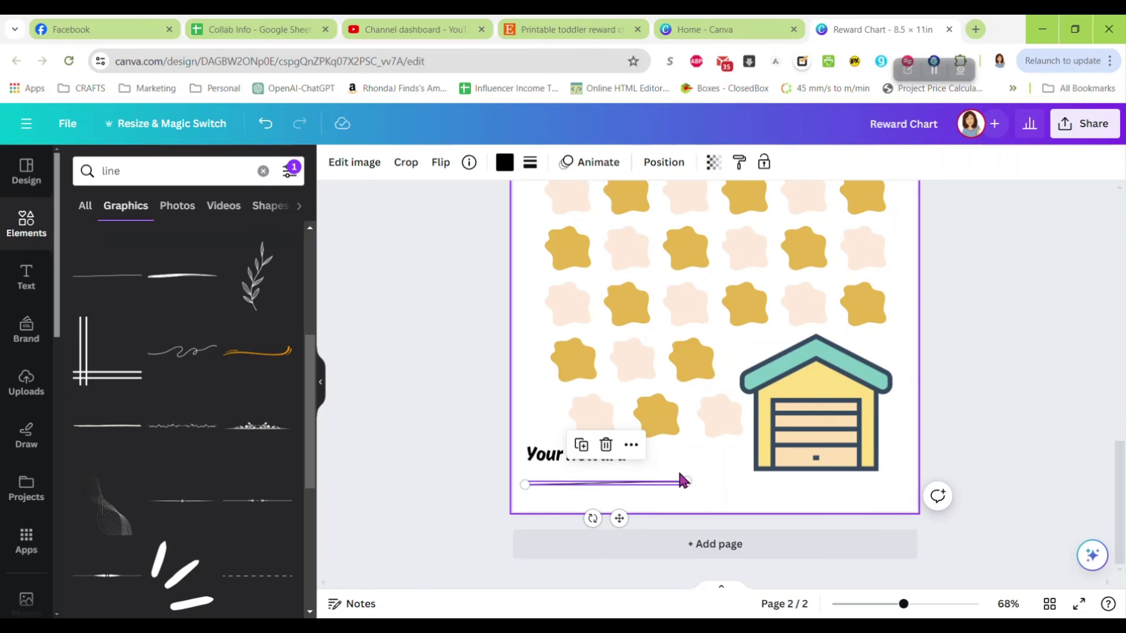
drag(686, 479, 748, 478)
click(445, 414)
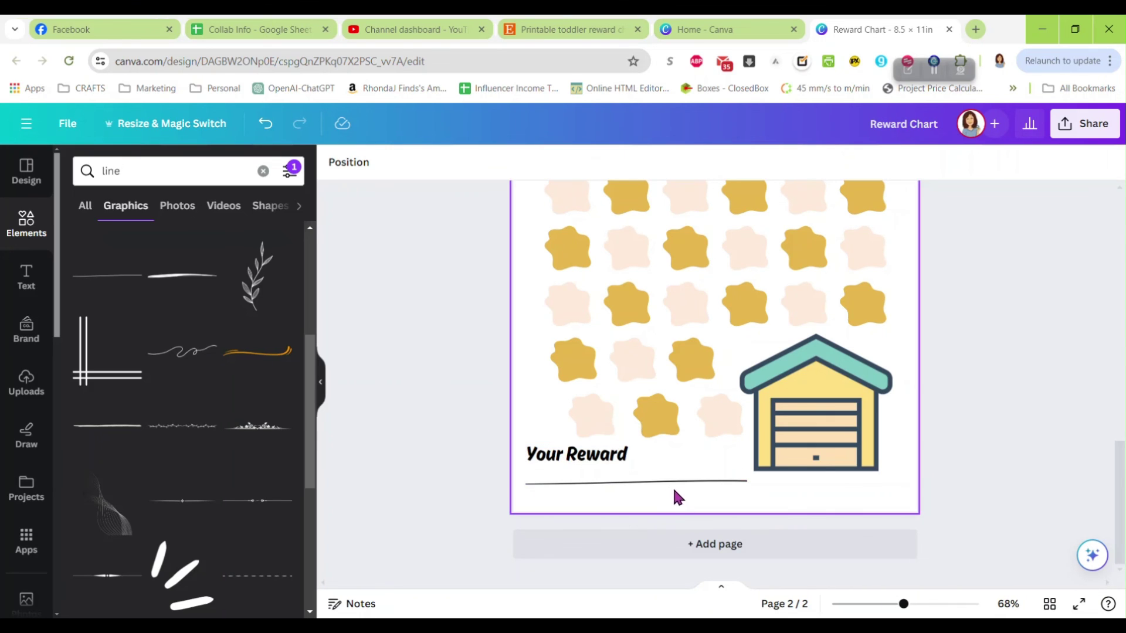
drag(669, 482, 666, 489)
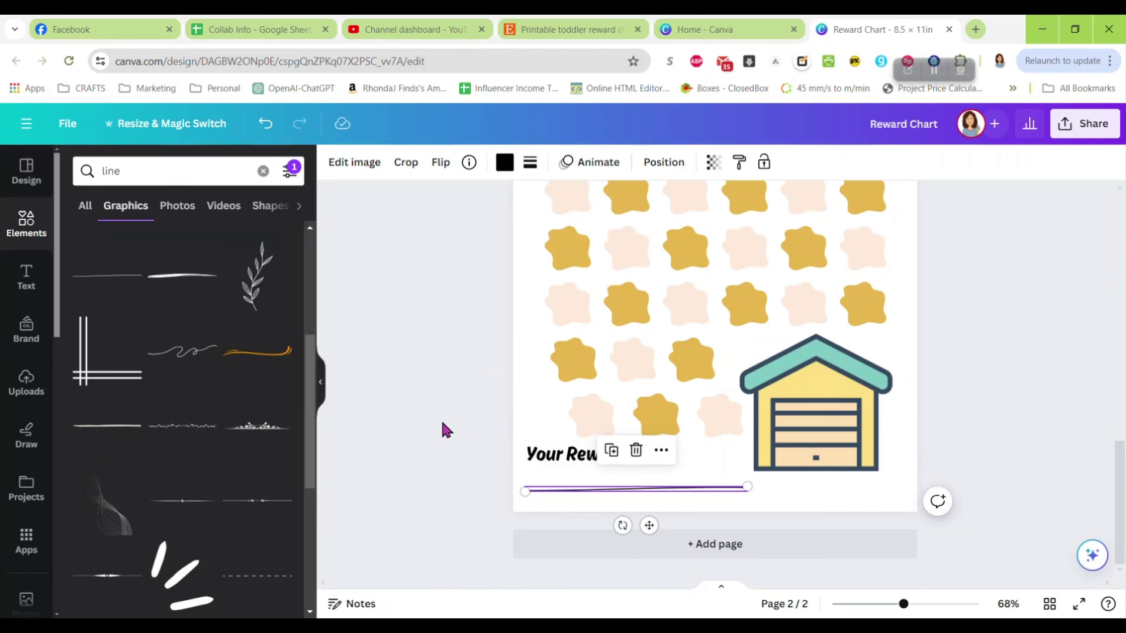
click(441, 417)
drag(895, 611, 882, 612)
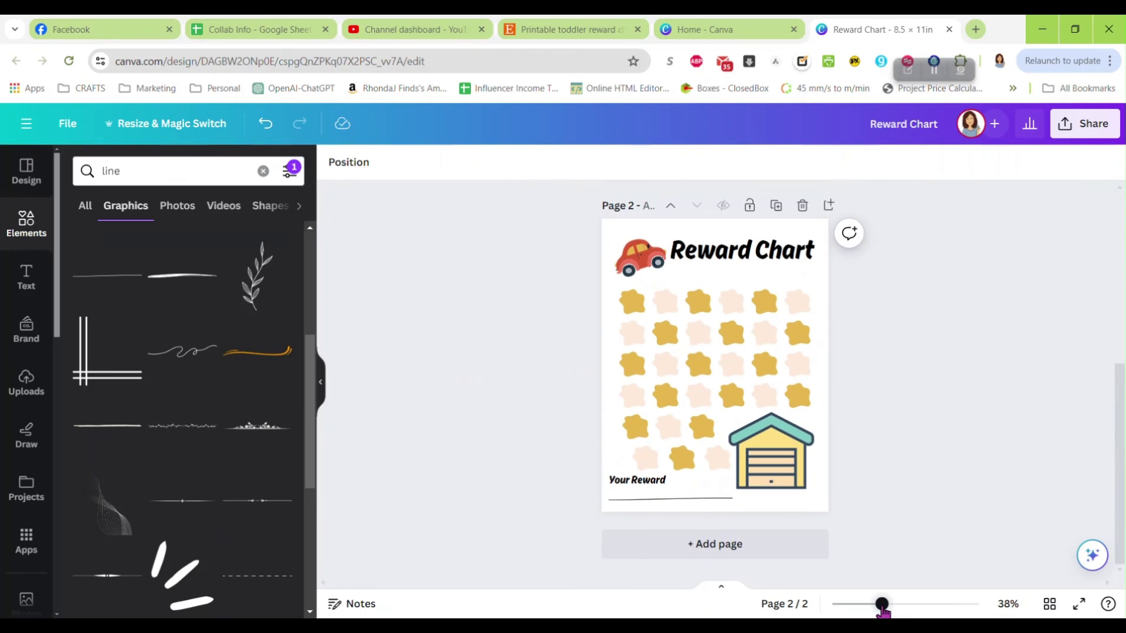
- Lower 'Your Reward' just above its line, then scroll between both pages to compare
drag(633, 479, 632, 482)
click(888, 439)
scroll(914, 390, up, 2)
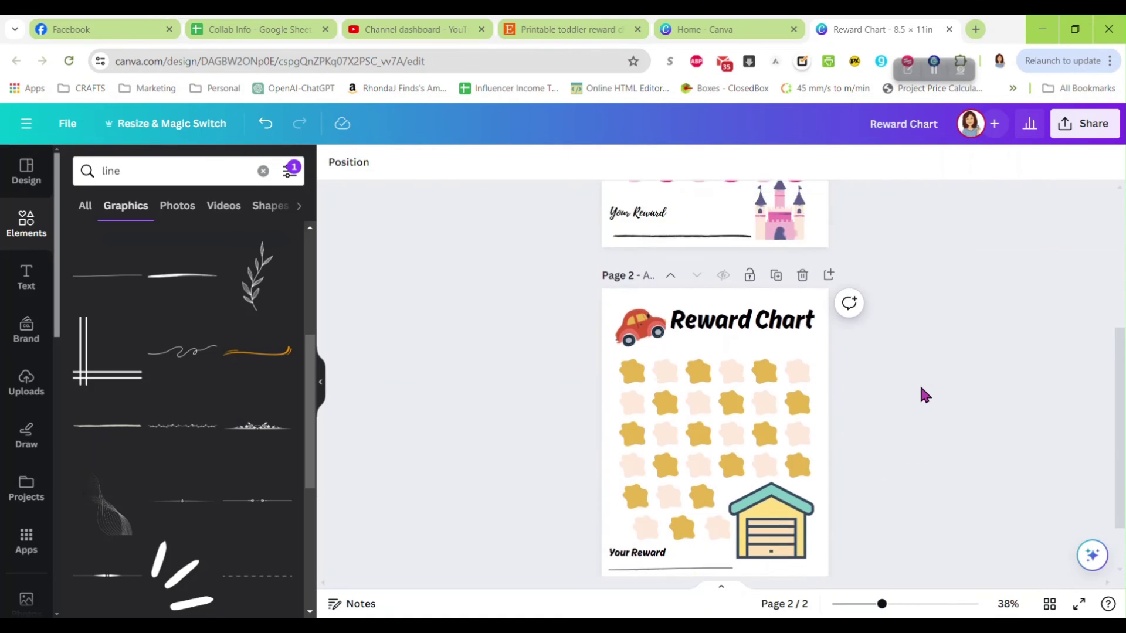
scroll(921, 388, up, 5)
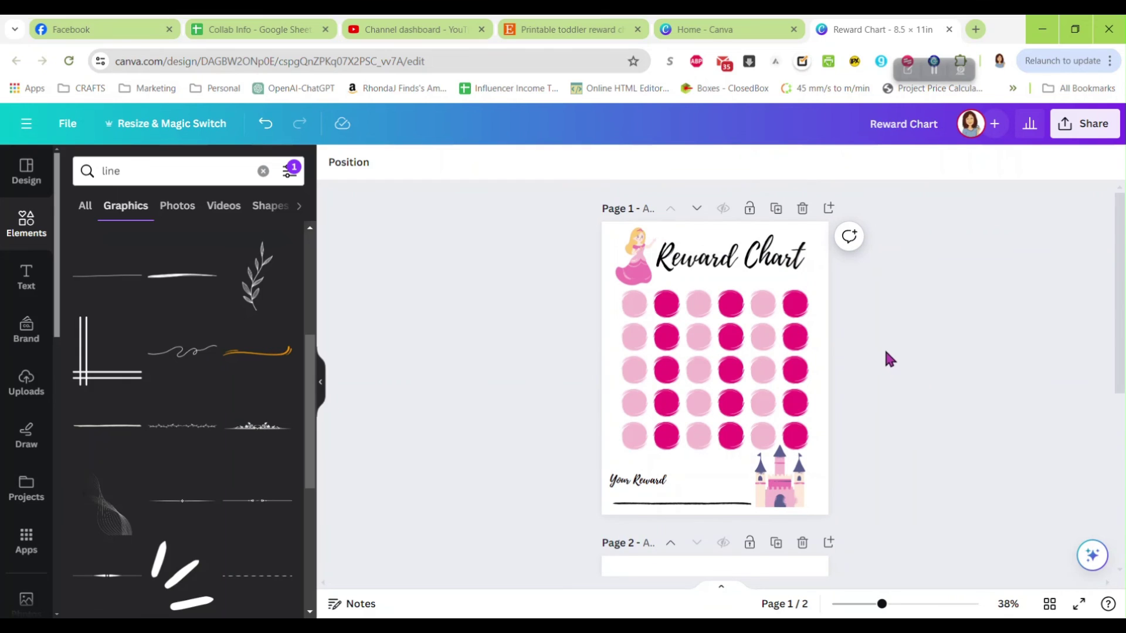
scroll(885, 355, down, 4)
scroll(882, 371, down, 2)
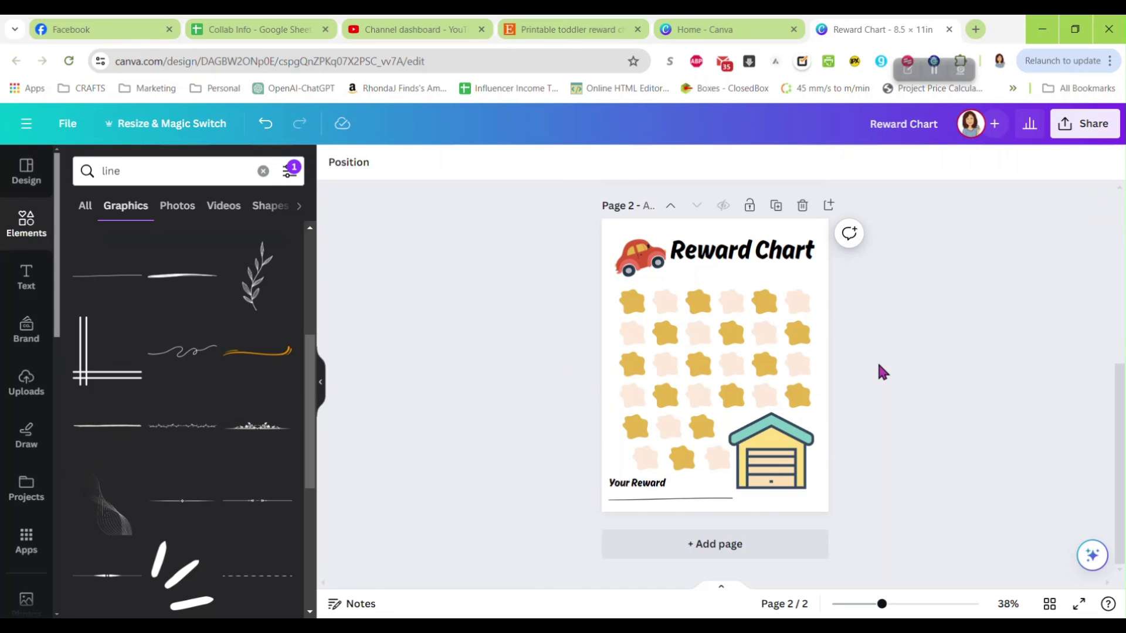
scroll(879, 369, up, 3)
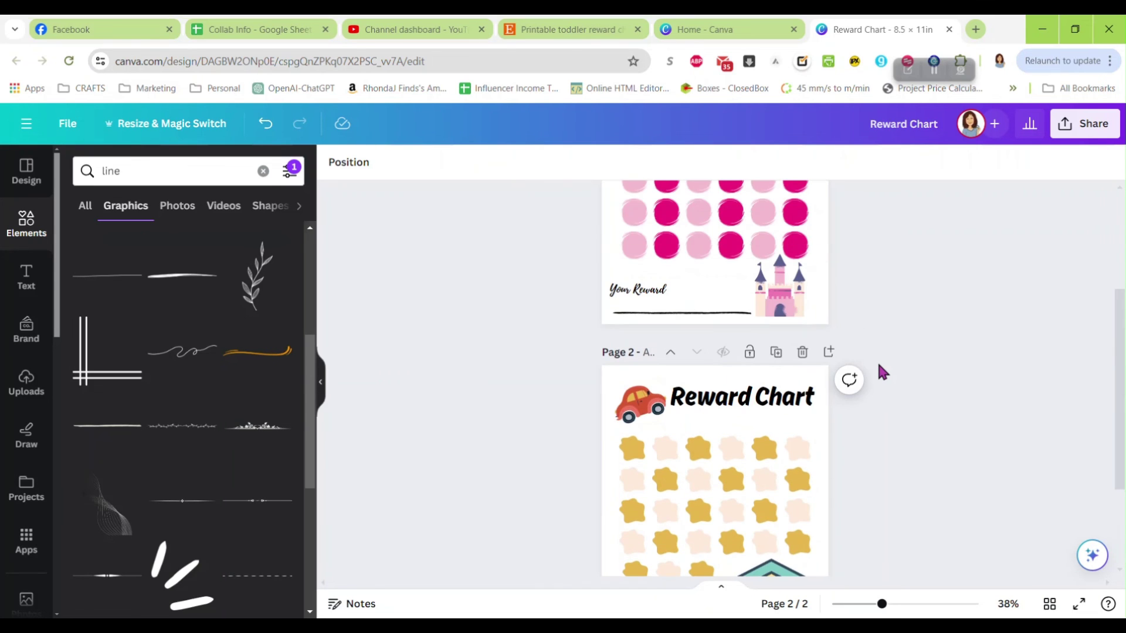
scroll(884, 374, up, 3)
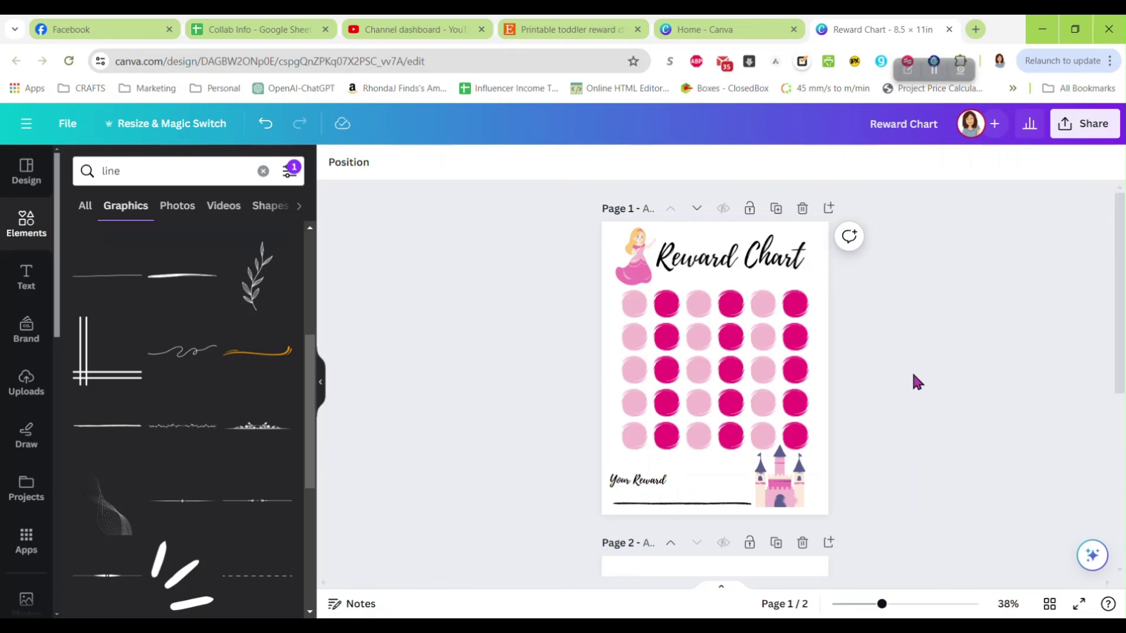
click(598, 29)
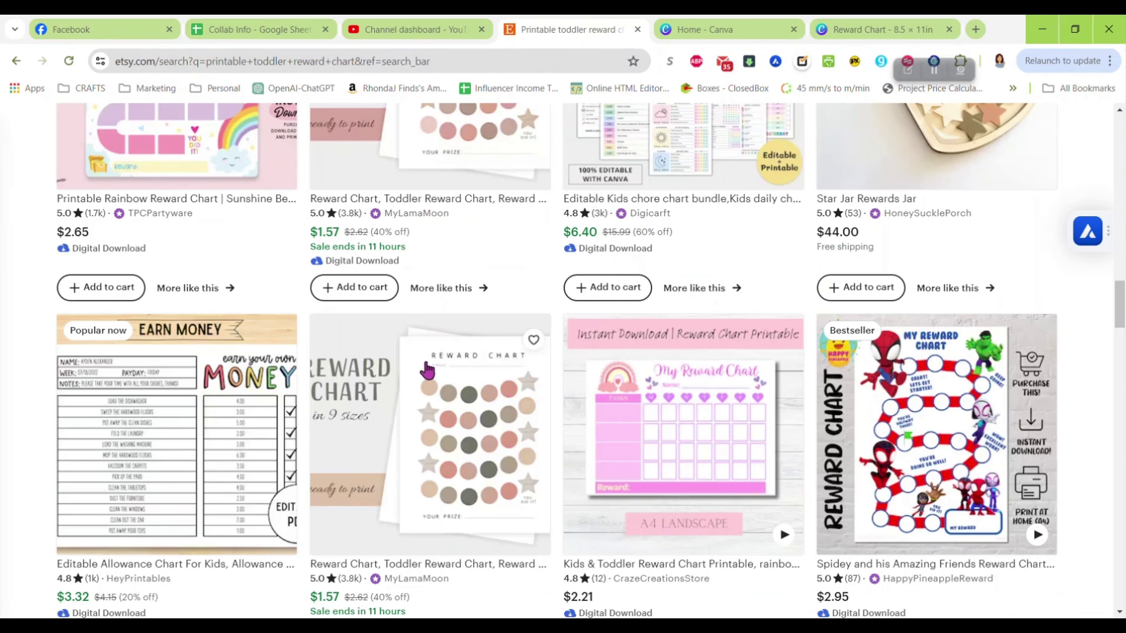
scroll(444, 368, down, 3)
scroll(444, 368, down, 5)
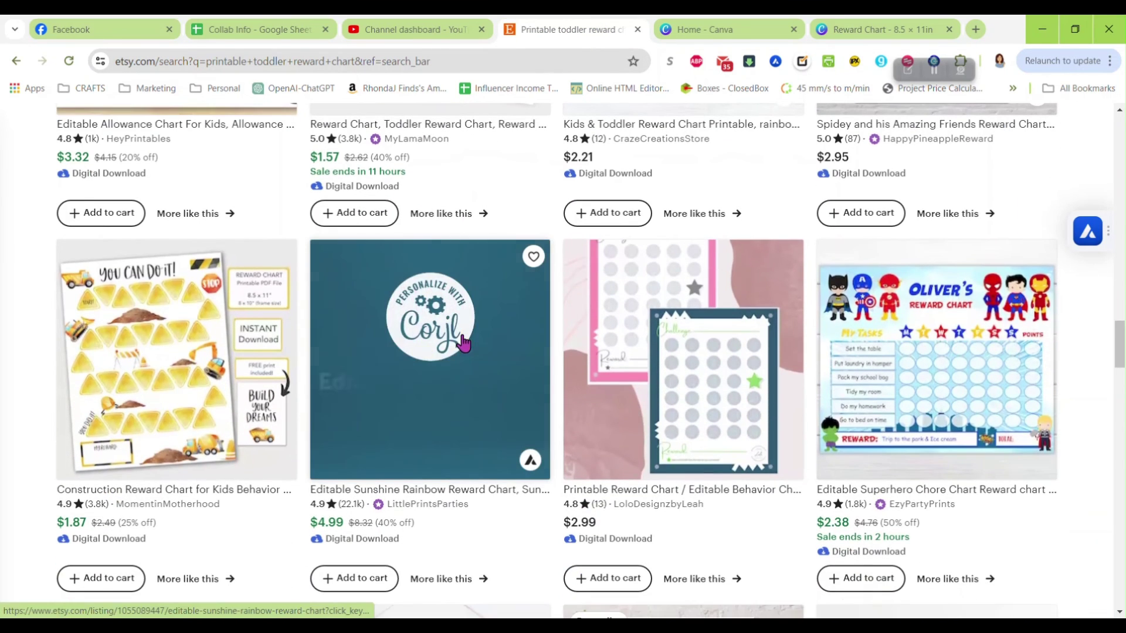
scroll(12, 316, down, 6)
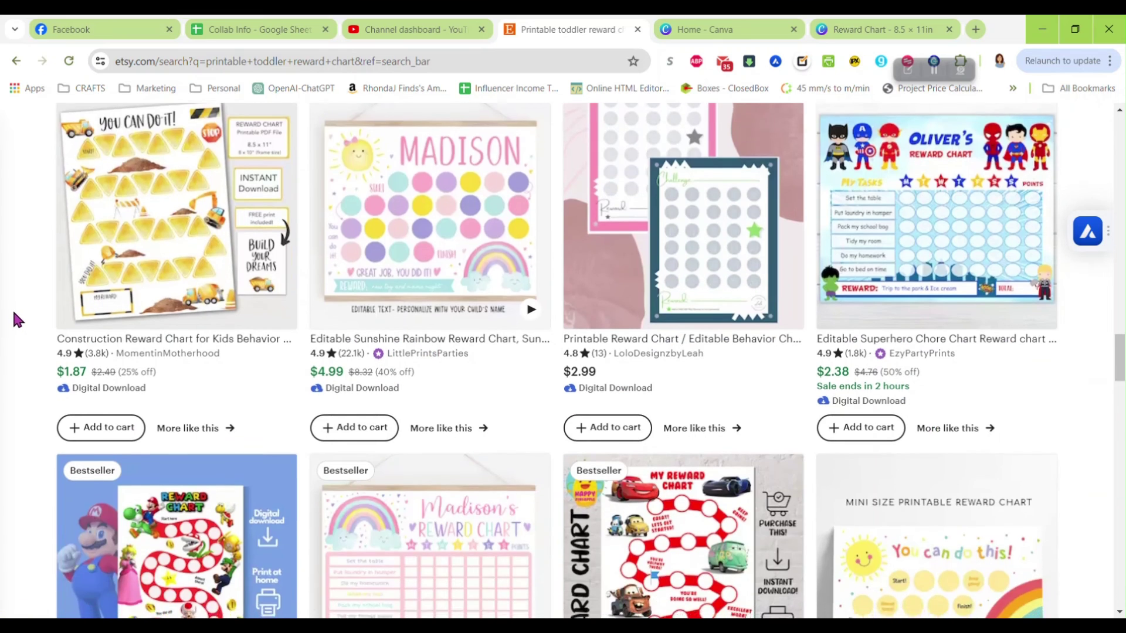
scroll(15, 319, down, 5)
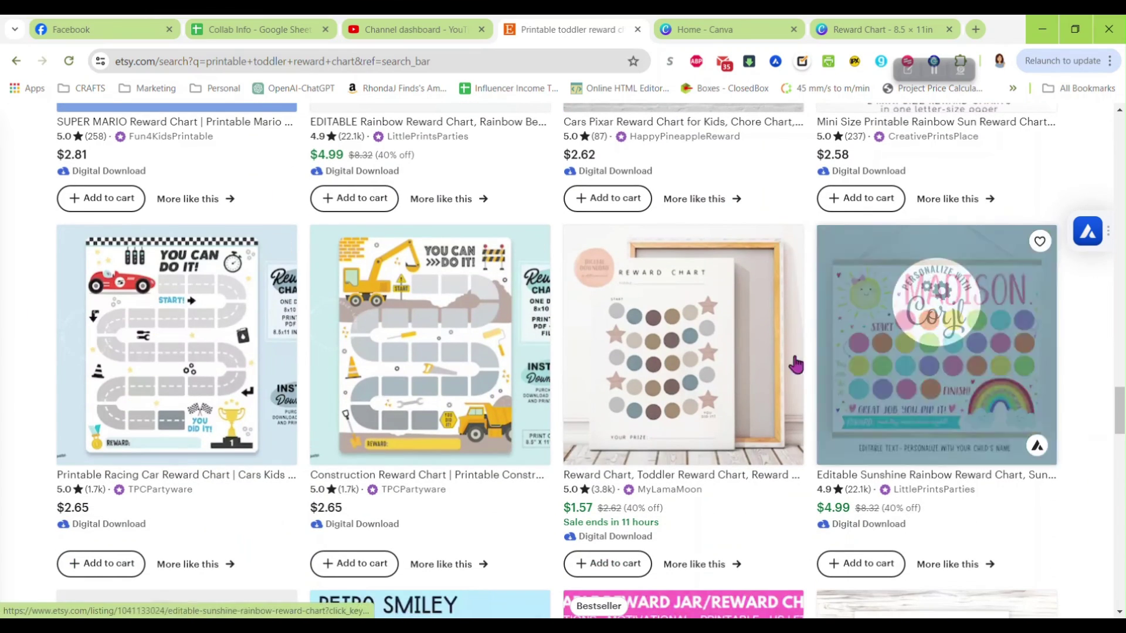
scroll(713, 286, up, 4)
- Return to the Reward Chart design and scroll down to the red-car page
click(869, 30)
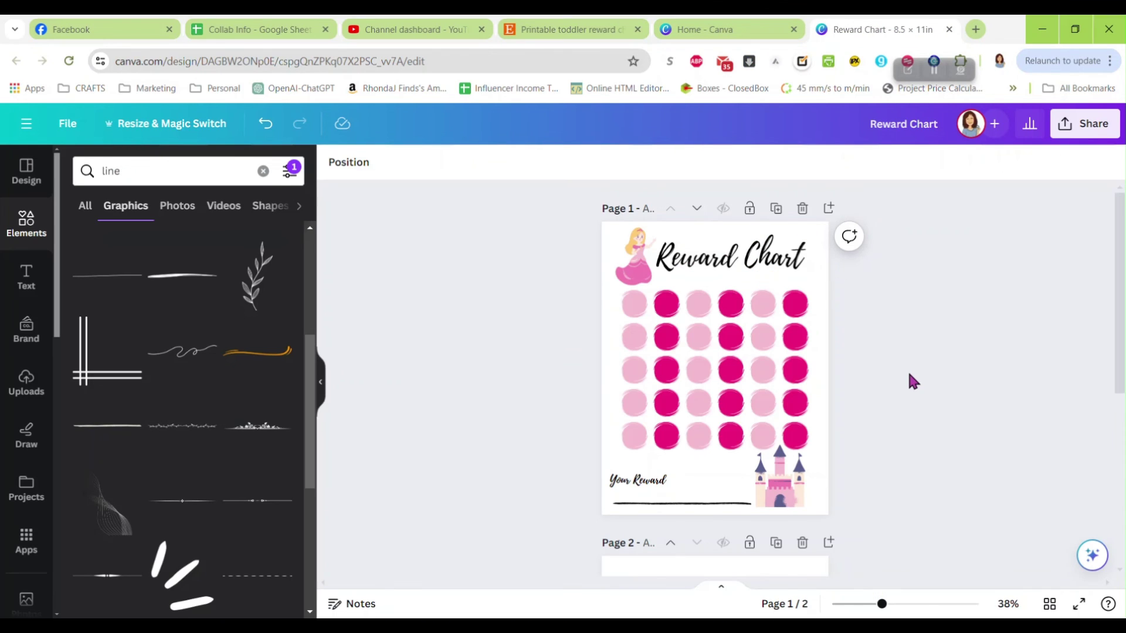
scroll(894, 366, down, 3)
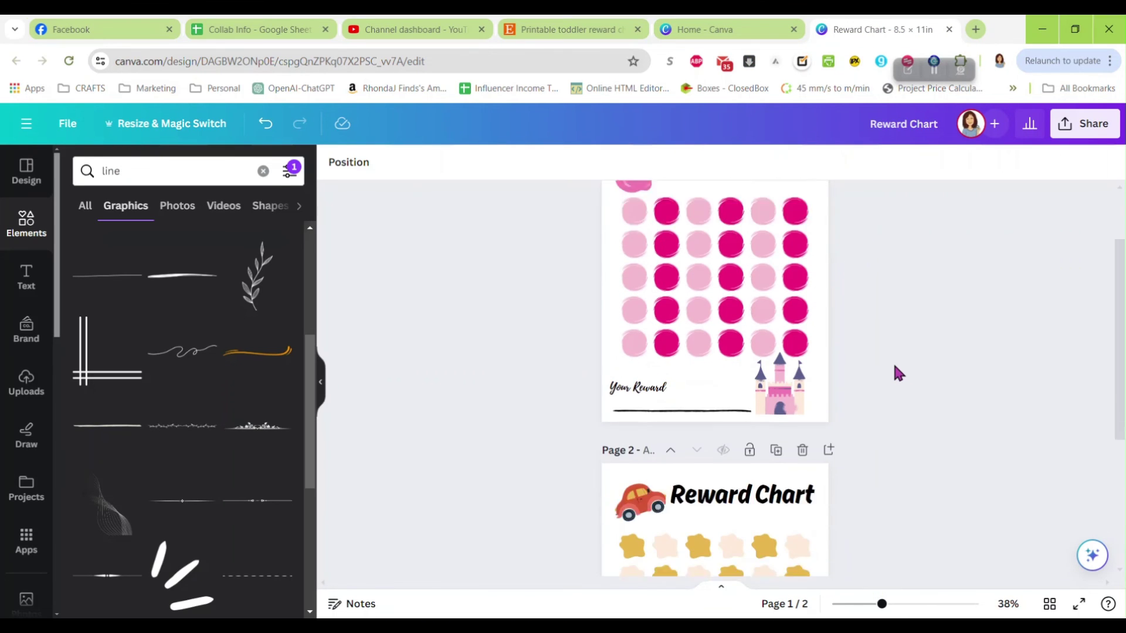
scroll(903, 366, down, 3)
scroll(909, 360, down, 1)
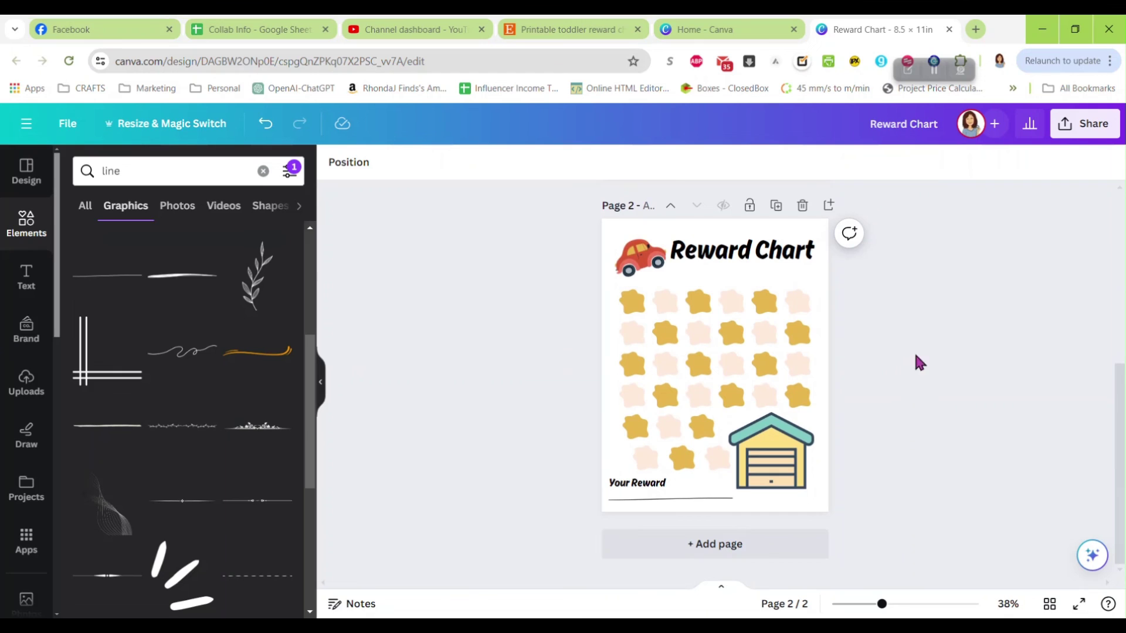